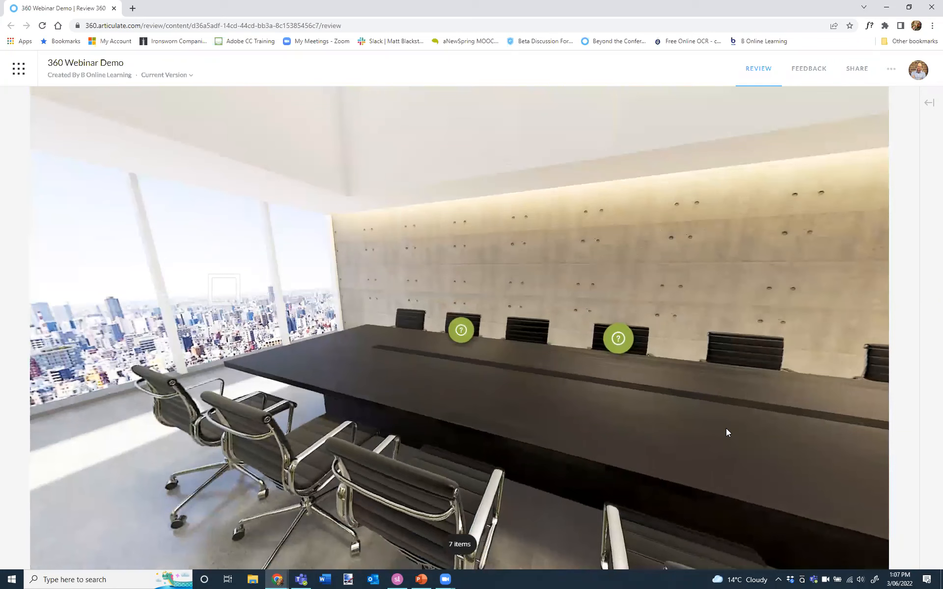
- Open the city window hotspot in the boardroom, enlarge its "What a view!" picture, and close the picture and pop-up
{"action": "left_click_drag", "start_coordinate": [738, 274], "coordinate": [740, 256]}
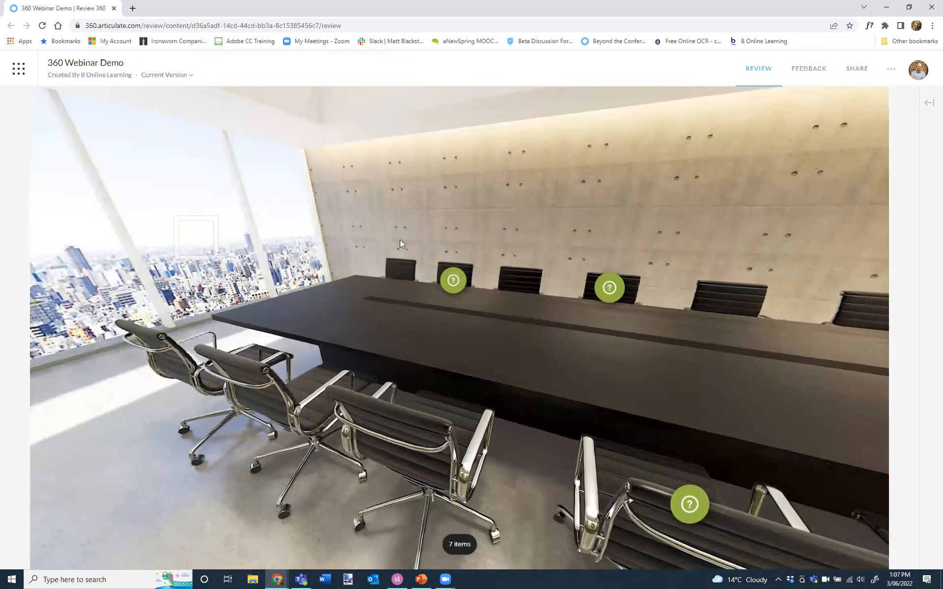
{"action": "left_click_drag", "start_coordinate": [508, 220], "coordinate": [409, 253]}
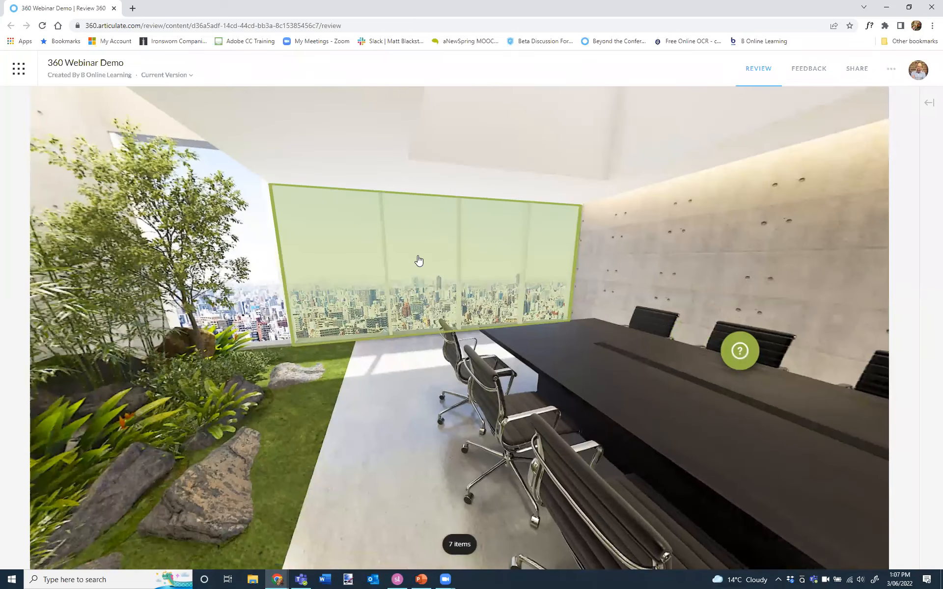
{"action": "left_click", "coordinate": [419, 261]}
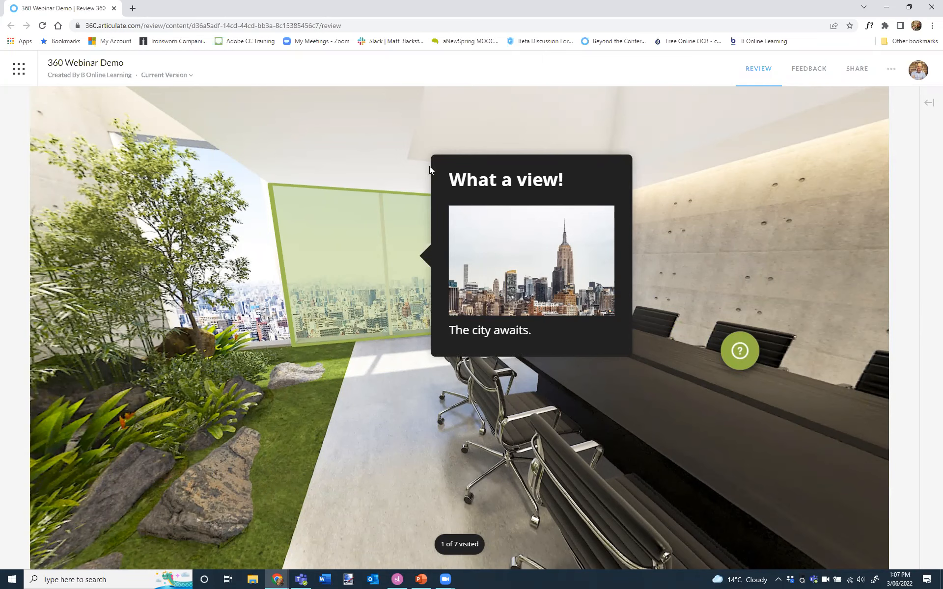
{"action": "left_click", "coordinate": [531, 267]}
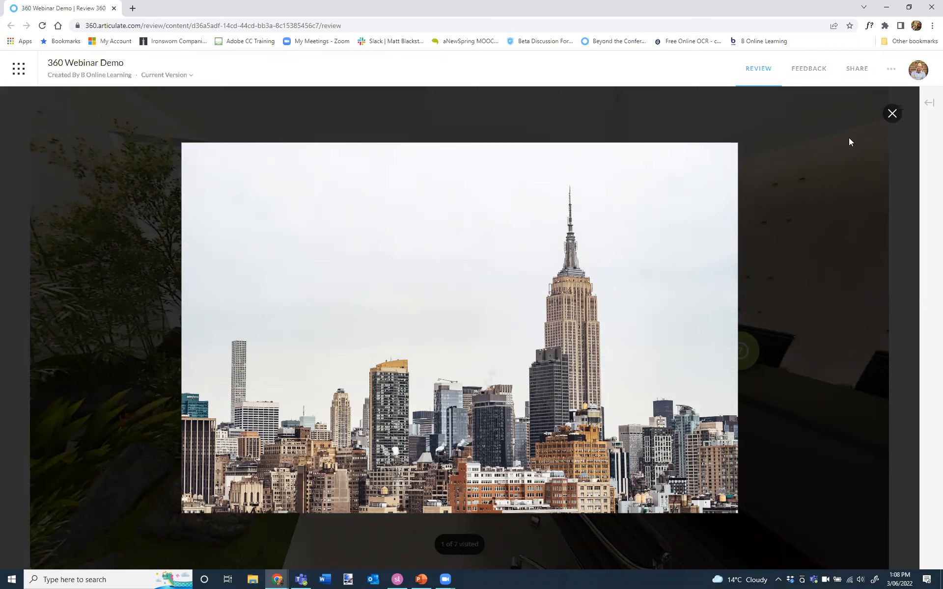
{"action": "left_click", "coordinate": [890, 116]}
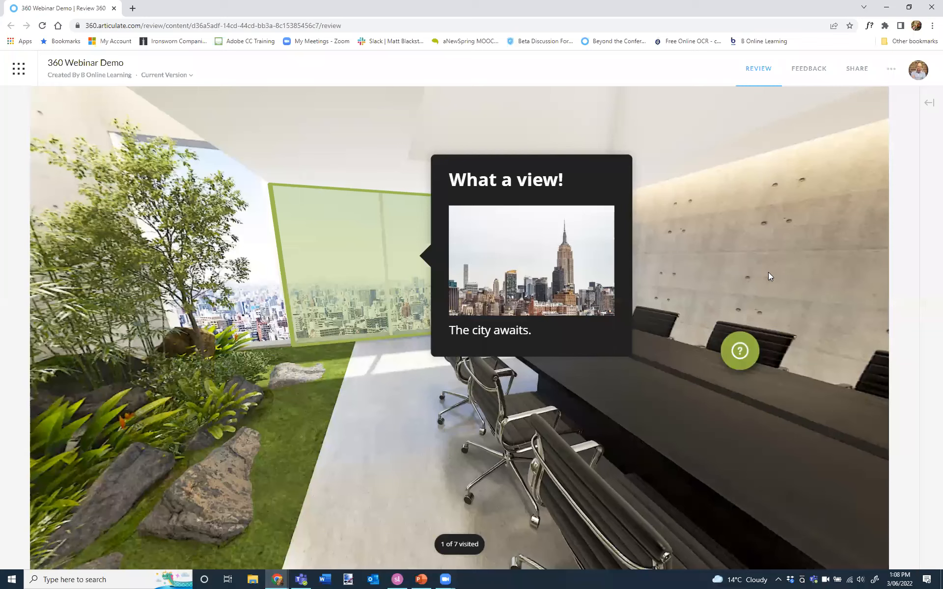
{"action": "left_click", "coordinate": [241, 267]}
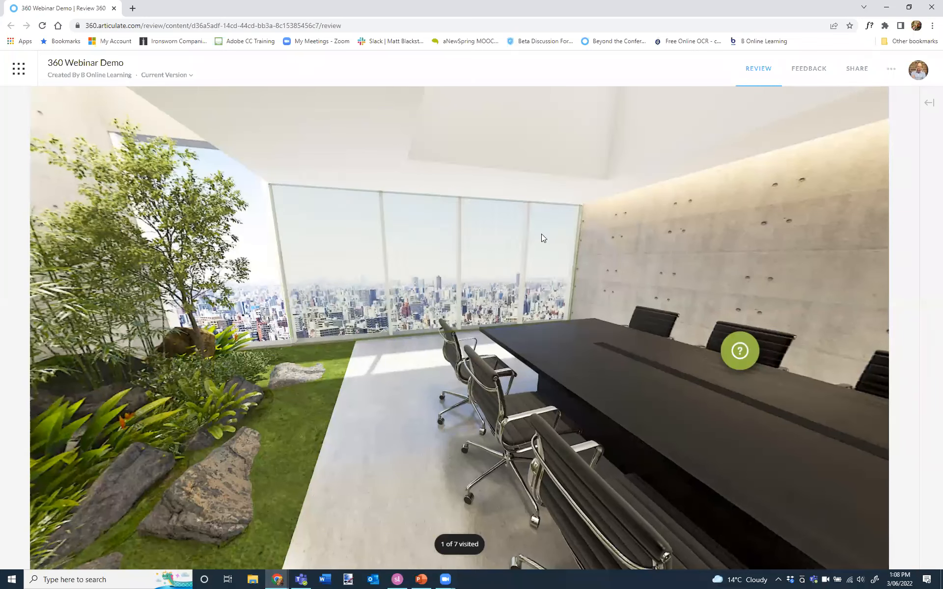
- Answer the question about the most annoying thing a colleague does with "Watch cat videos all day" and close it
{"action": "left_click_drag", "start_coordinate": [541, 234], "coordinate": [515, 297]}
{"action": "left_click", "coordinate": [496, 297]}
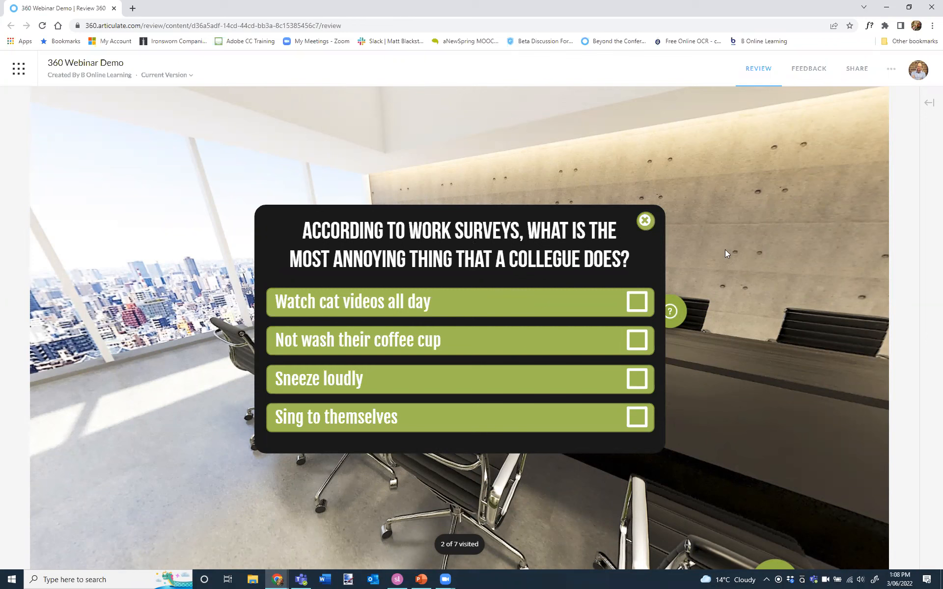
{"action": "left_click", "coordinate": [638, 302]}
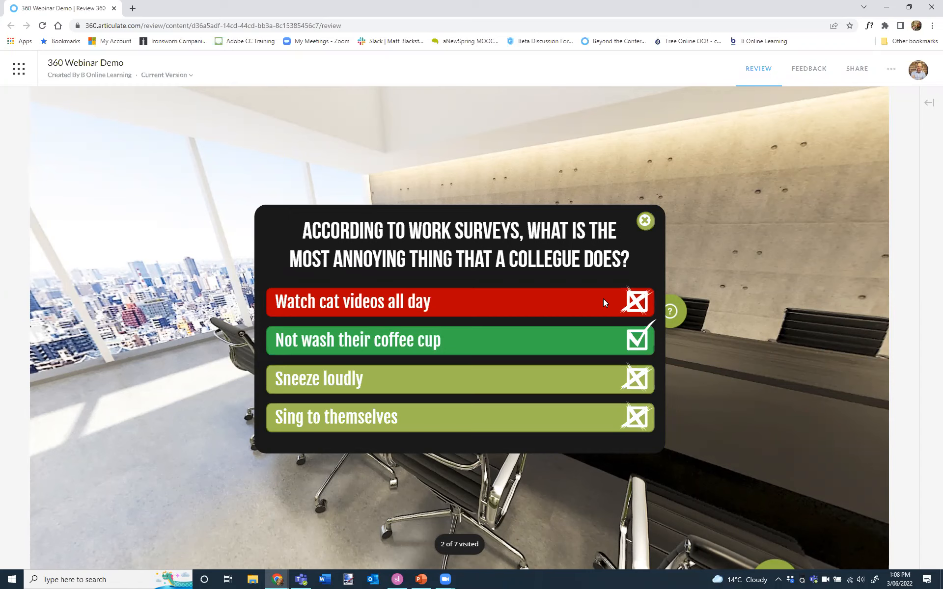
{"action": "left_click", "coordinate": [646, 222]}
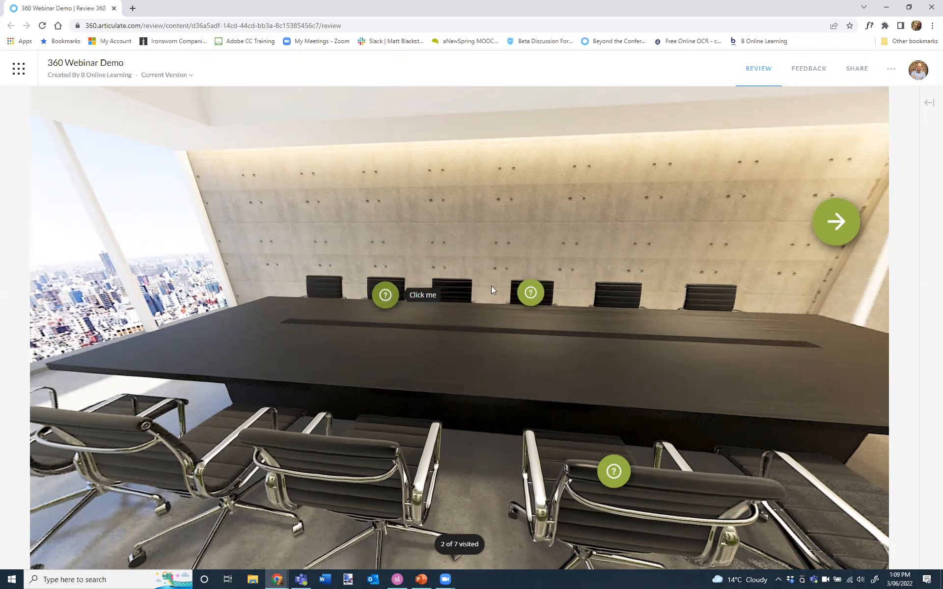
- Answer the question about what 79% of employees find important in the workplace with "Fun" and close it
{"action": "left_click", "coordinate": [535, 295]}
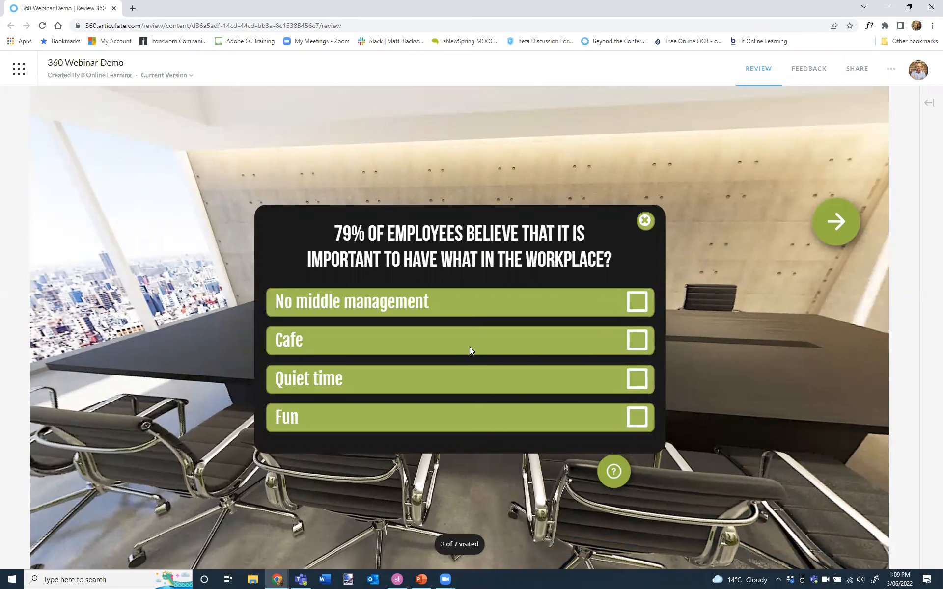
{"action": "left_click", "coordinate": [636, 417]}
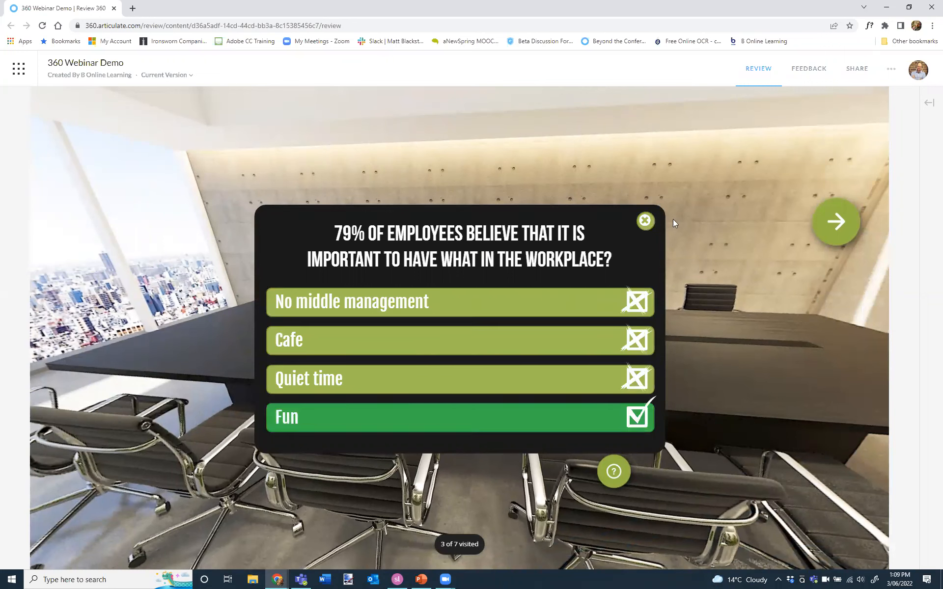
{"action": "left_click", "coordinate": [645, 221]}
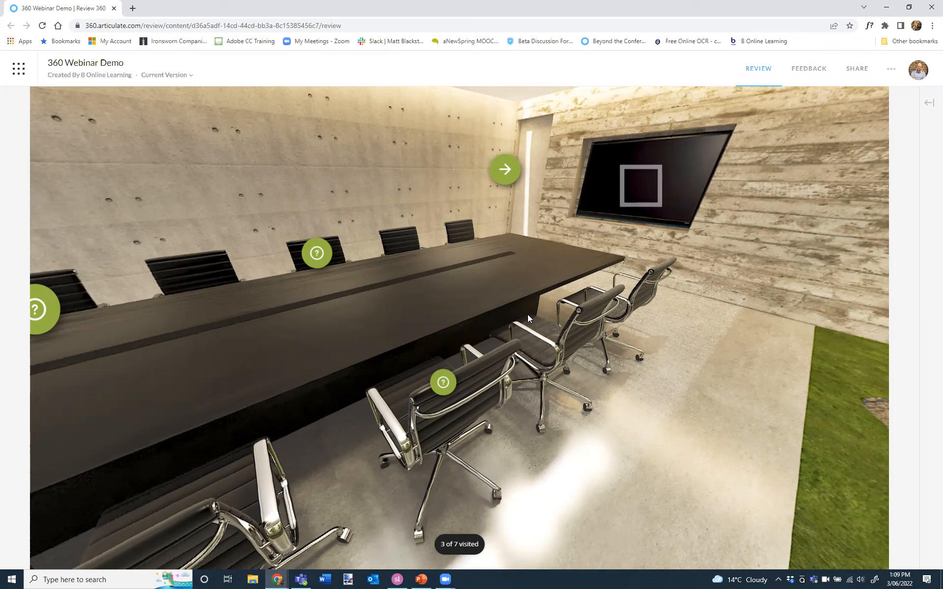
- Answer the question about time spent looking for lost files with "20 minutes" and close it
{"action": "left_click", "coordinate": [443, 384]}
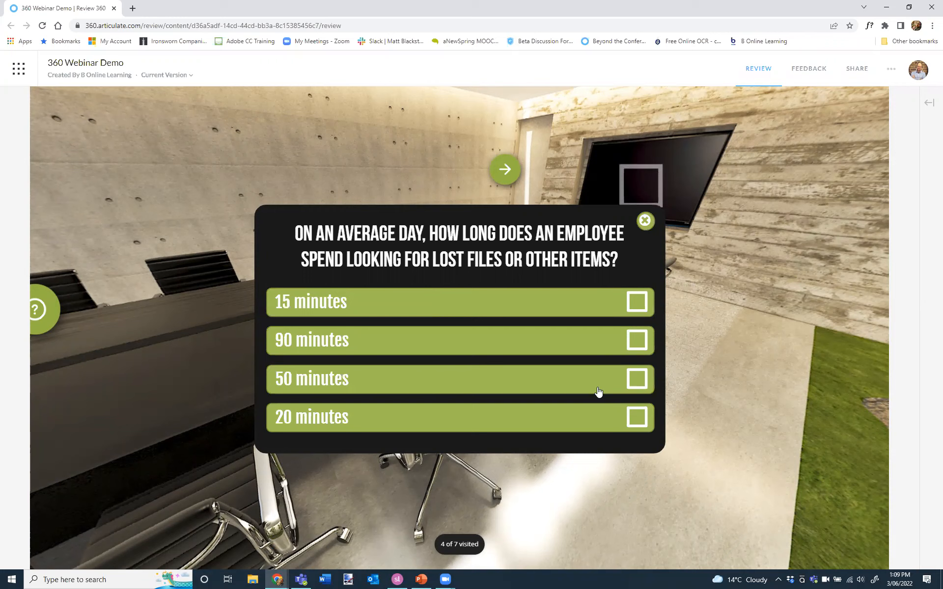
{"action": "left_click", "coordinate": [638, 418]}
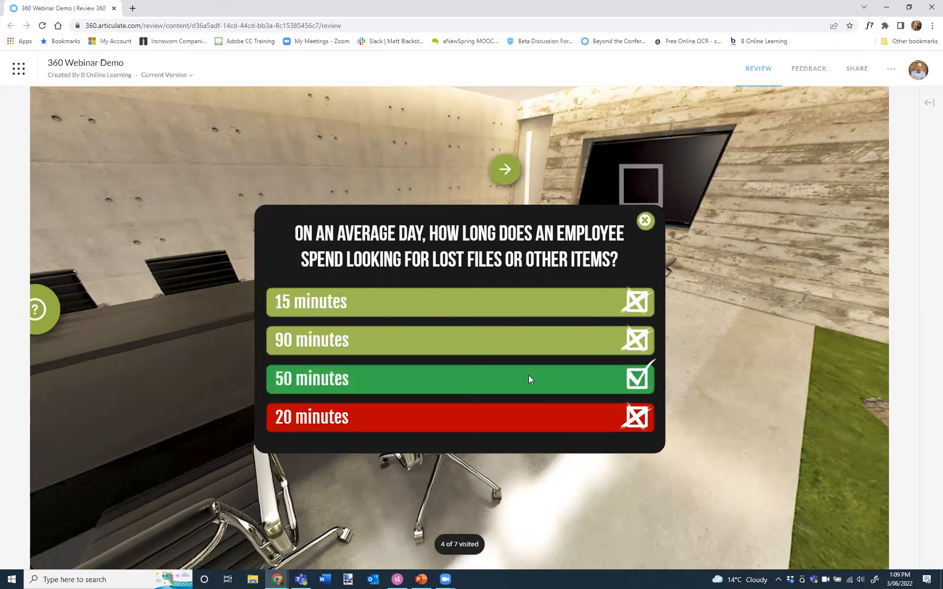
{"action": "left_click", "coordinate": [645, 222]}
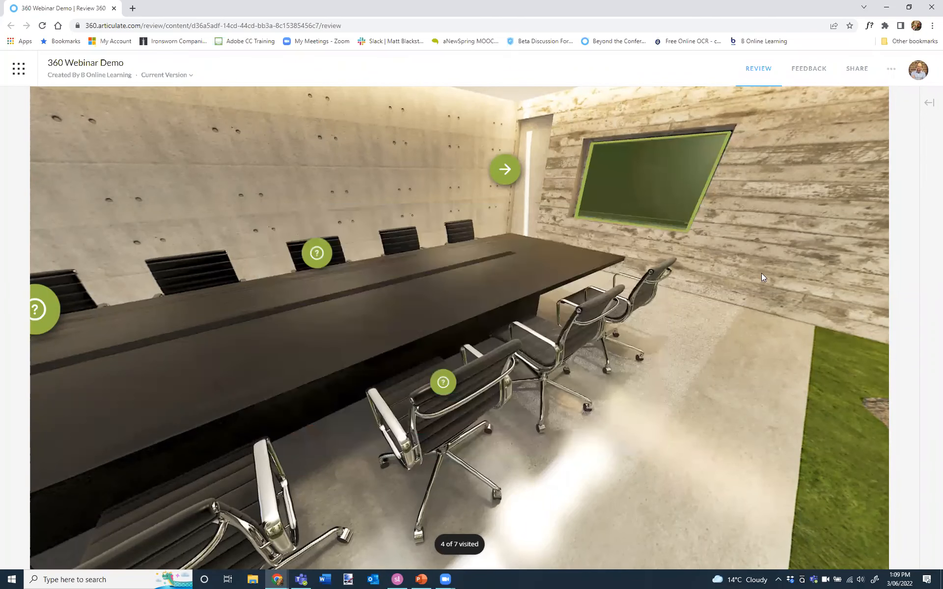
- Open the Plants marker in the indoor garden, play its forest video, and close it
{"action": "left_click_drag", "start_coordinate": [575, 295], "coordinate": [499, 313]}
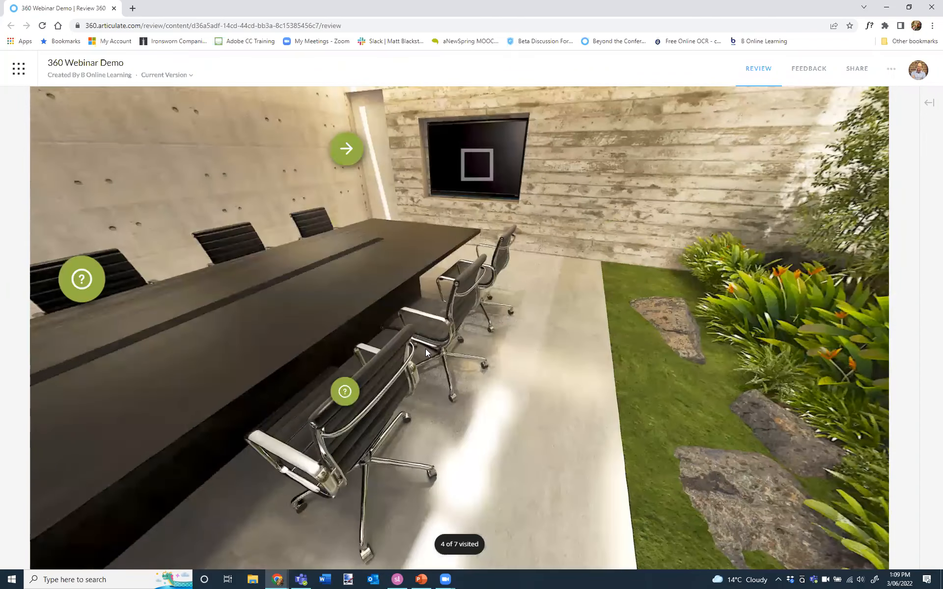
{"action": "left_click_drag", "start_coordinate": [614, 351], "coordinate": [379, 368]}
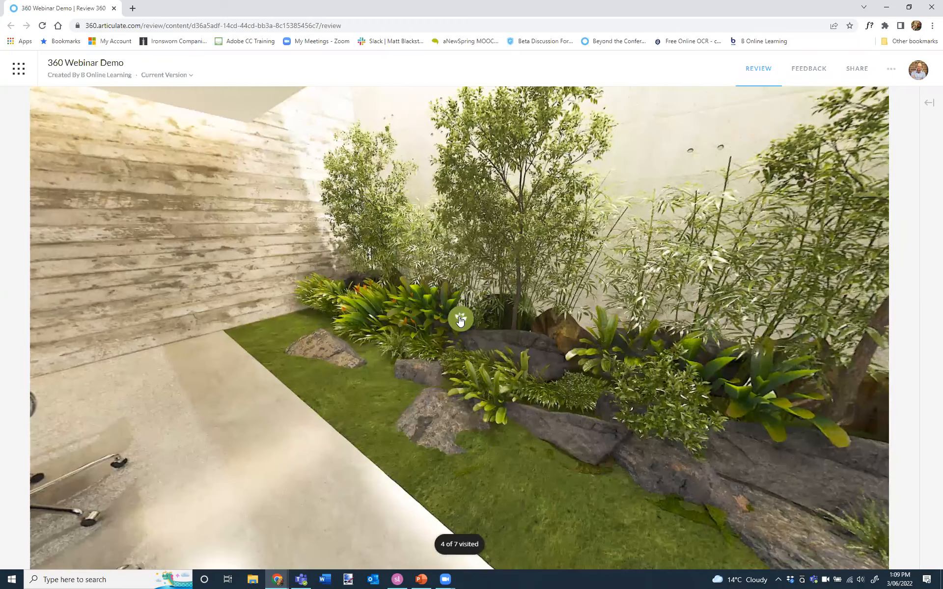
{"action": "left_click", "coordinate": [460, 321]}
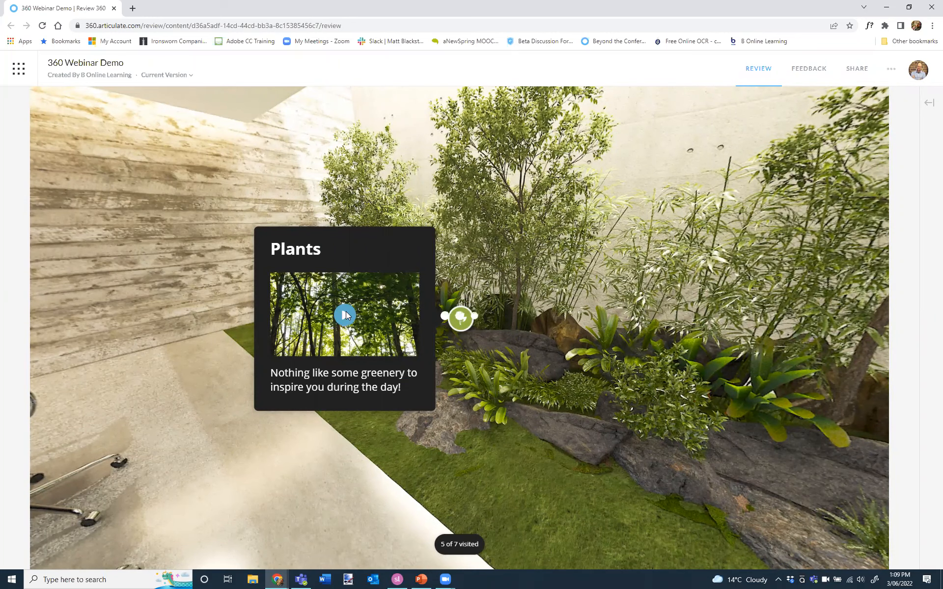
{"action": "left_click", "coordinate": [346, 315]}
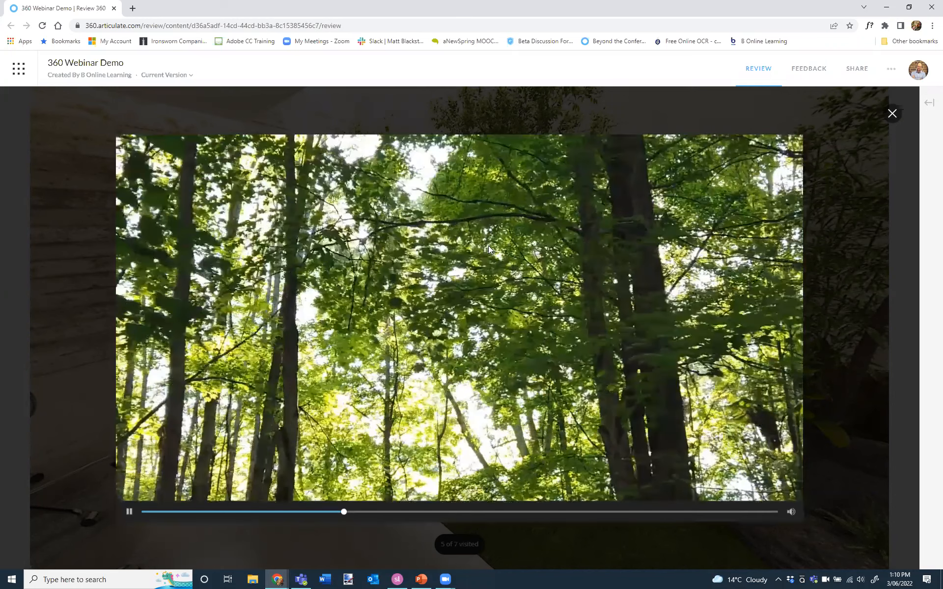
{"action": "key", "text": "Escape"}
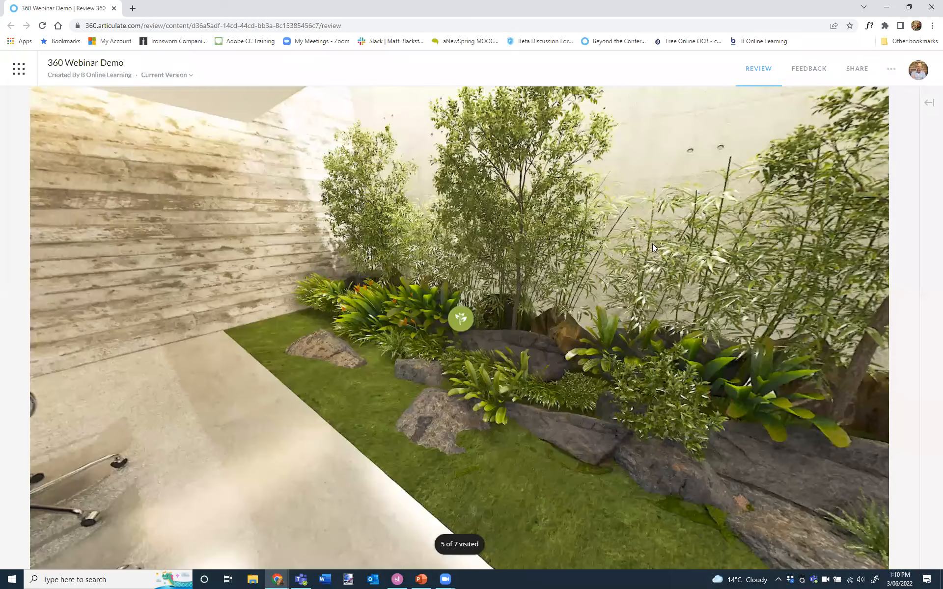
- Open the Presentation hotspot on the wall-mounted television, play its audio clip, and close the pop-up
{"action": "left_click_drag", "start_coordinate": [231, 256], "coordinate": [636, 259]}
{"action": "left_click_drag", "start_coordinate": [532, 252], "coordinate": [496, 253]}
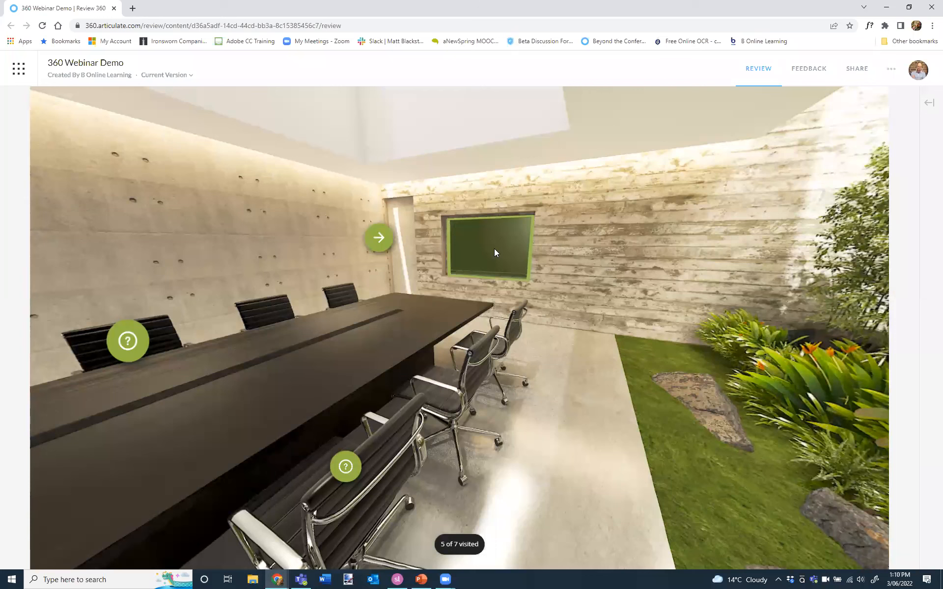
{"action": "left_click", "coordinate": [494, 251]}
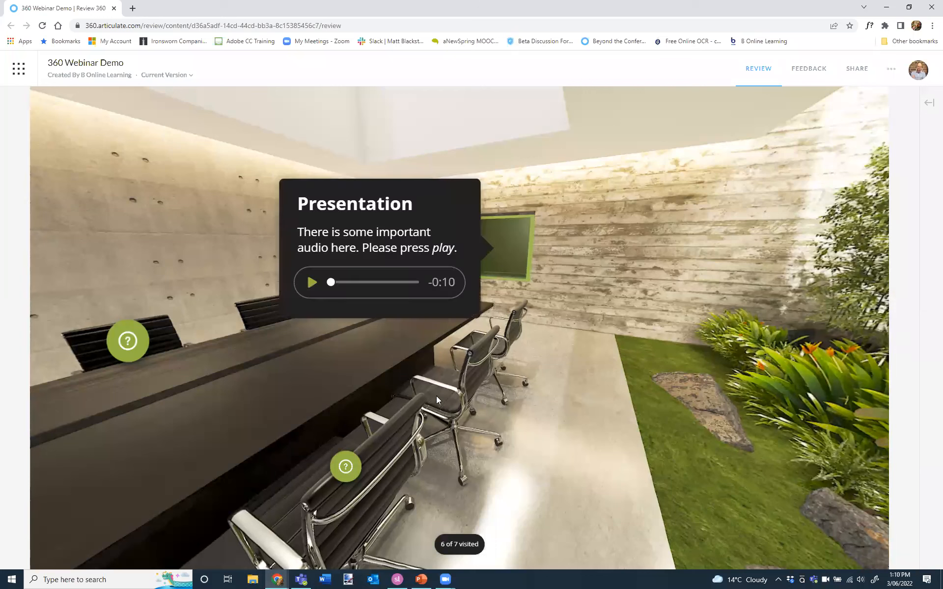
{"action": "left_click", "coordinate": [311, 283]}
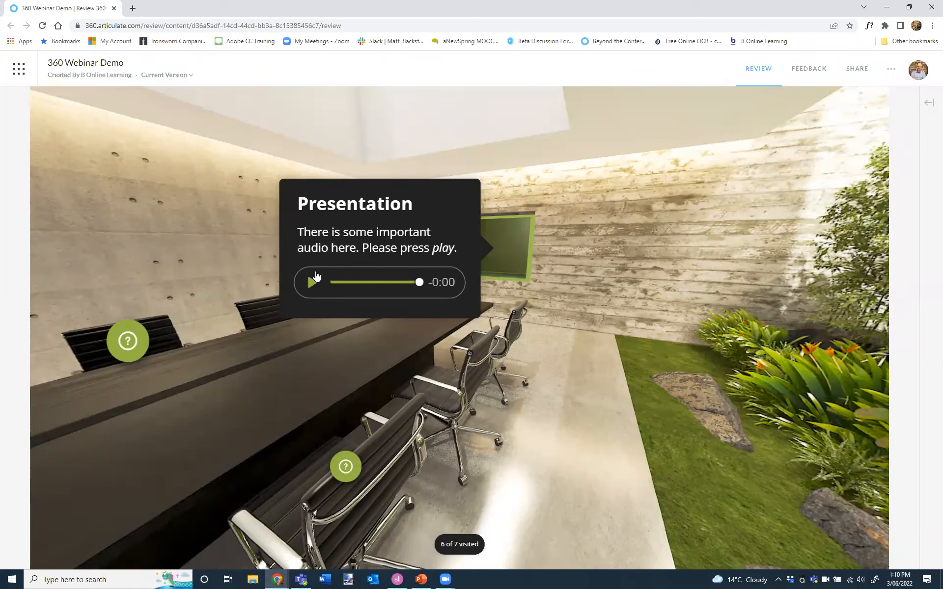
{"action": "left_click", "coordinate": [688, 292]}
- Look around the boardroom, follow the arrow marker beside the doorway to the street scene, and exit the course
{"action": "left_click_drag", "start_coordinate": [337, 231], "coordinate": [399, 238]}
{"action": "left_click_drag", "start_coordinate": [467, 247], "coordinate": [218, 295]}
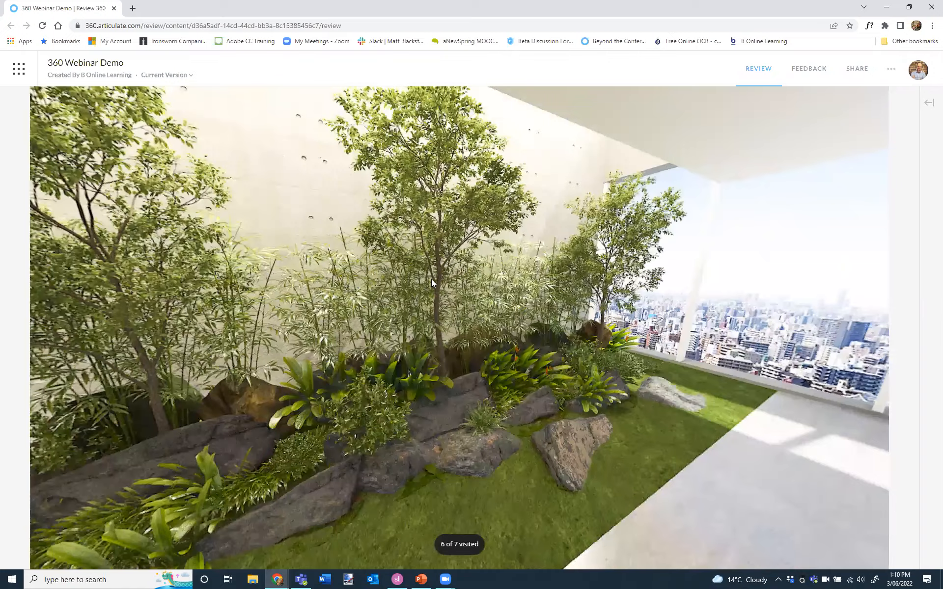
{"action": "left_click_drag", "start_coordinate": [431, 280], "coordinate": [395, 285]}
{"action": "left_click_drag", "start_coordinate": [222, 288], "coordinate": [596, 291]}
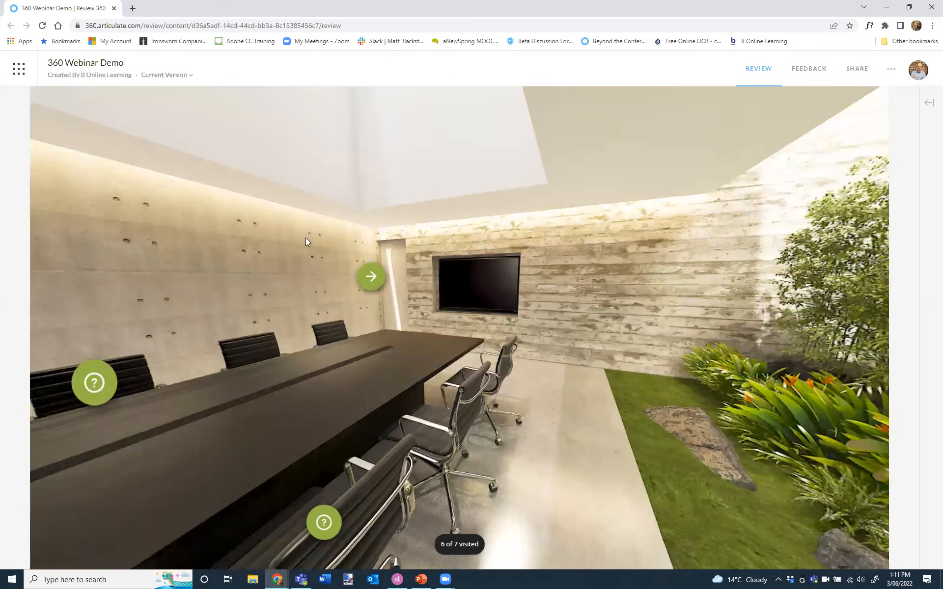
{"action": "left_click", "coordinate": [368, 276]}
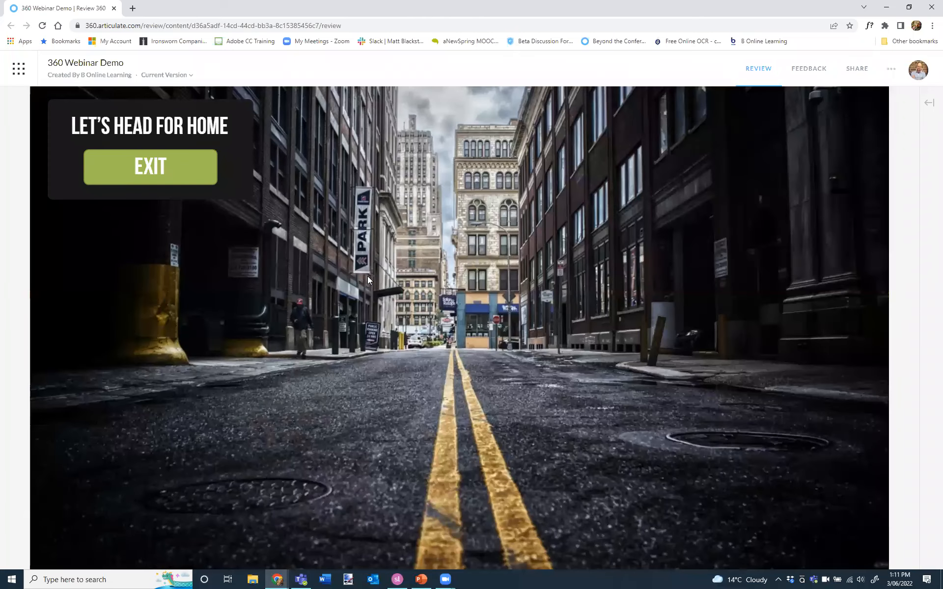
{"action": "left_click", "coordinate": [162, 170]}
- Switch to the Quick Demo project in Articulate Storyline and open slide 2.1 containing the flat panoramic boardroom picture
{"action": "left_click", "coordinate": [393, 577]}
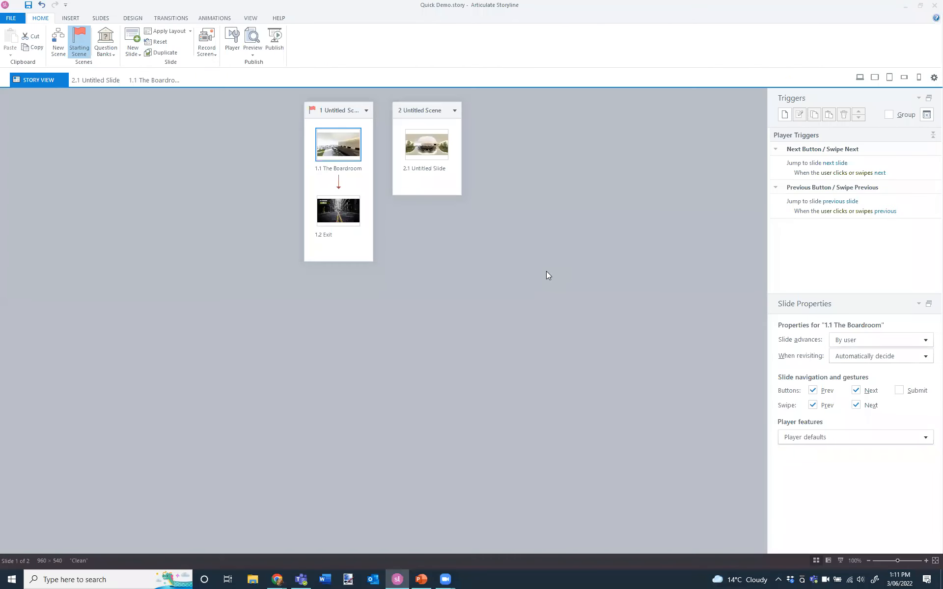
{"action": "scroll", "coordinate": [448, 313], "scroll_direction": "up", "scroll_amount": 4}
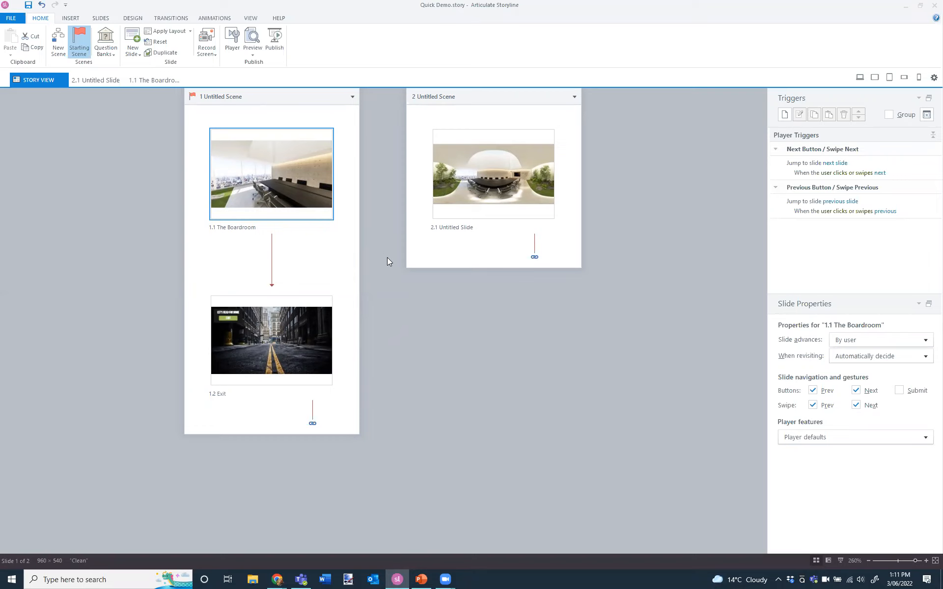
{"action": "left_click", "coordinate": [72, 19]}
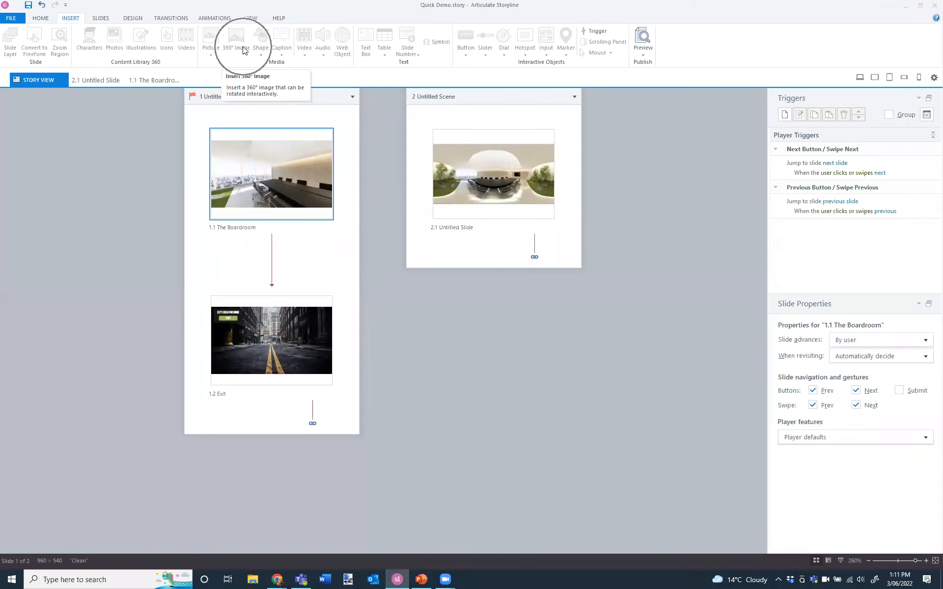
{"action": "double_click", "coordinate": [552, 216]}
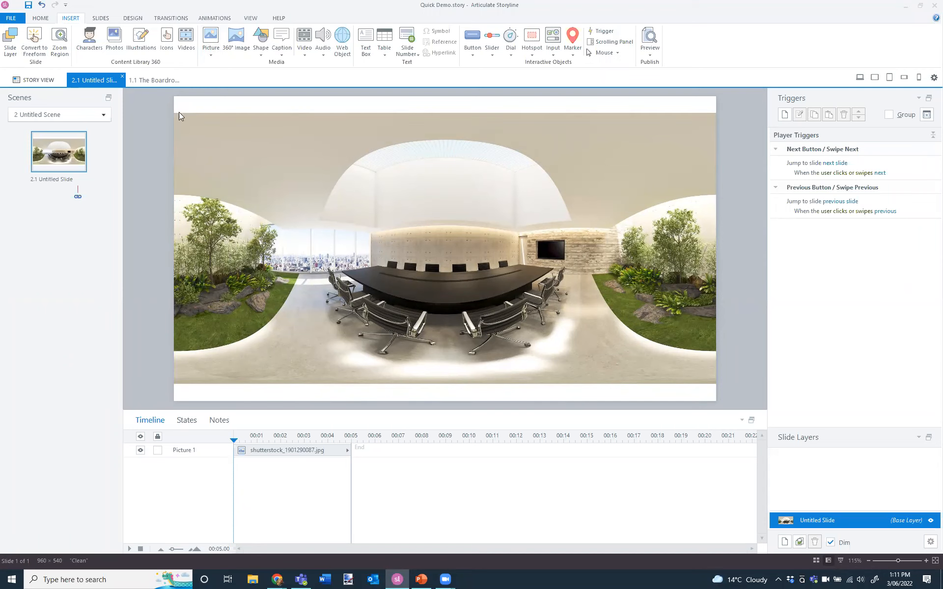
- Bring up slide 1.1 The Boardroom and locate the edit option on its 360° image
{"action": "left_click", "coordinate": [146, 77]}
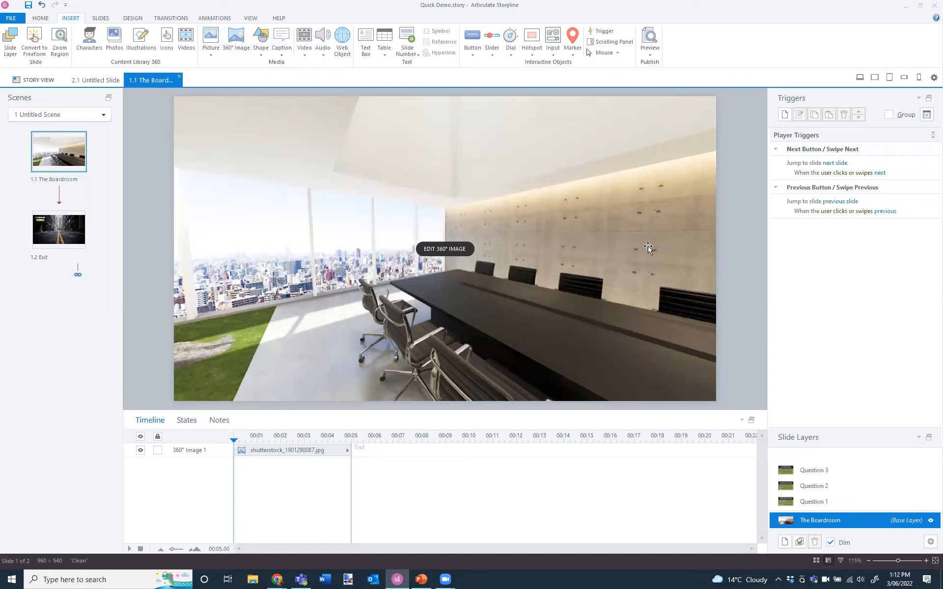
{"action": "left_click", "coordinate": [453, 259]}
{"action": "left_click", "coordinate": [450, 253]}
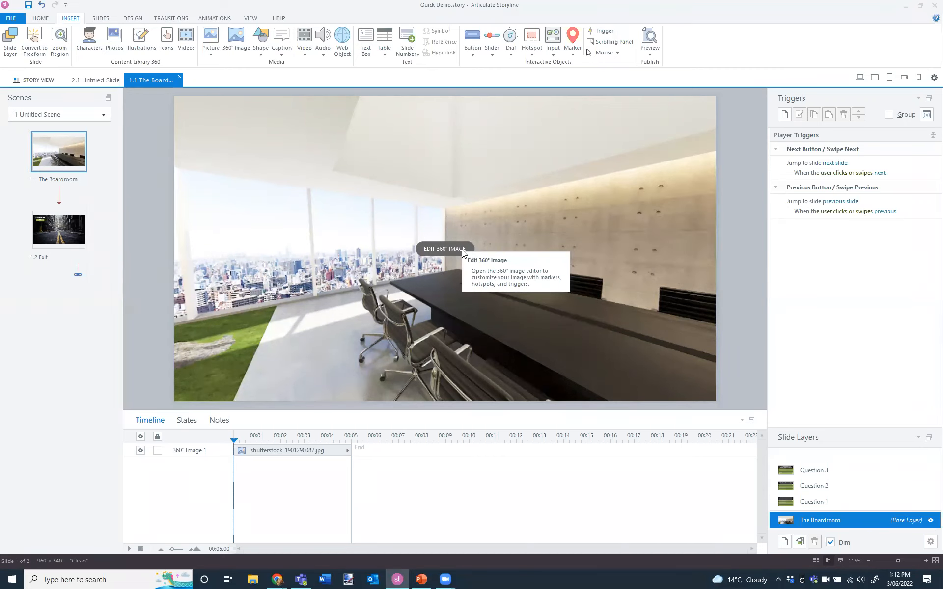
- Review the Question 1, Question 2 and Question 3 layers and return to The Boardroom base layer
{"action": "left_click", "coordinate": [819, 497]}
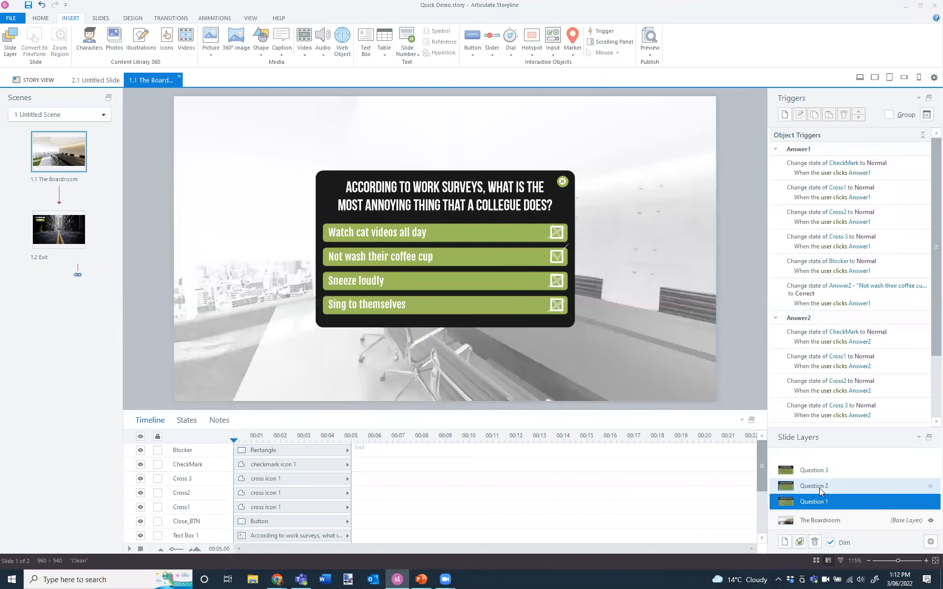
{"action": "left_click", "coordinate": [819, 488]}
{"action": "left_click", "coordinate": [809, 470]}
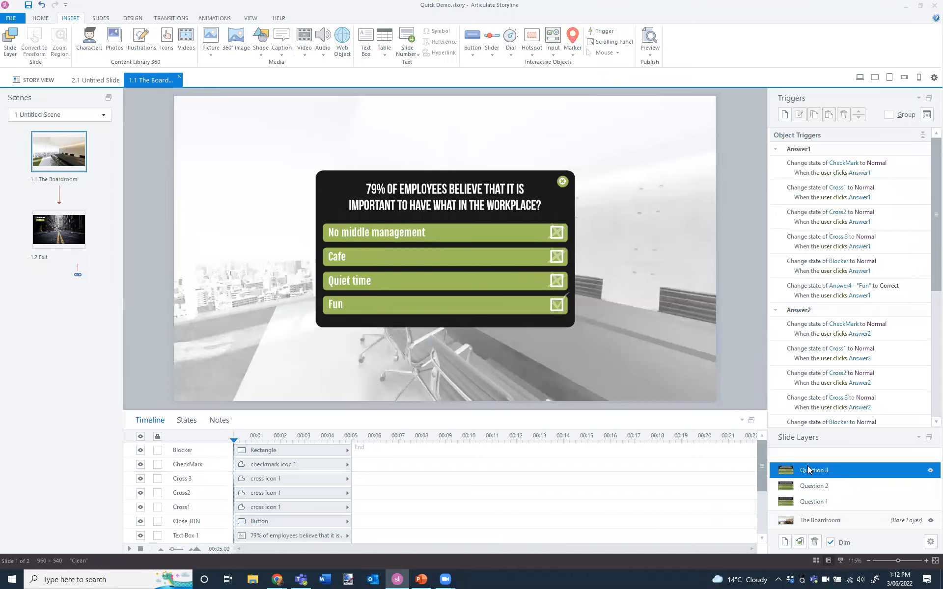
{"action": "left_click", "coordinate": [825, 521]}
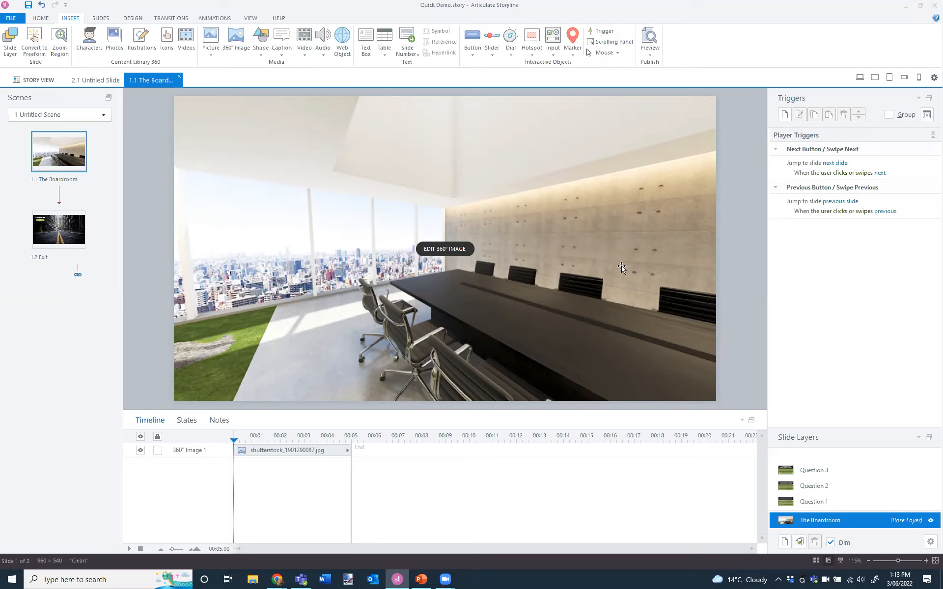
- Open the boardroom's 360° image for editing and look around its markers, hotspots and object triggers
{"action": "left_click", "coordinate": [441, 250]}
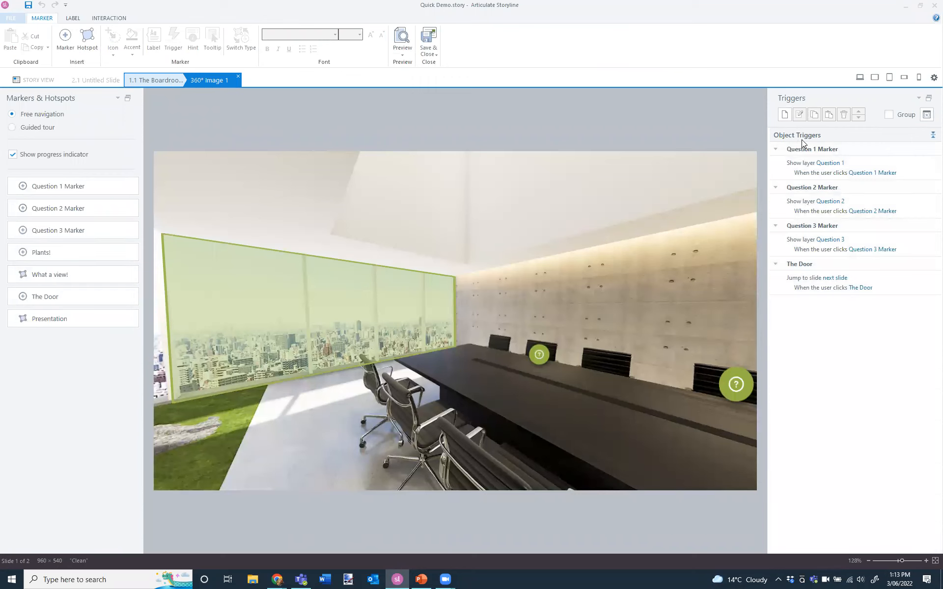
{"action": "left_click", "coordinate": [857, 512]}
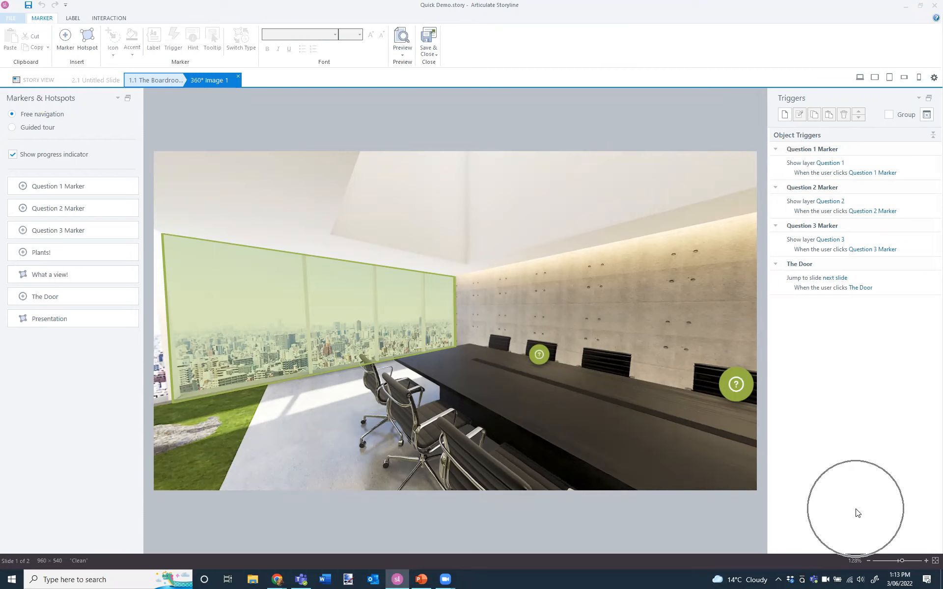
{"action": "left_click", "coordinate": [857, 513]}
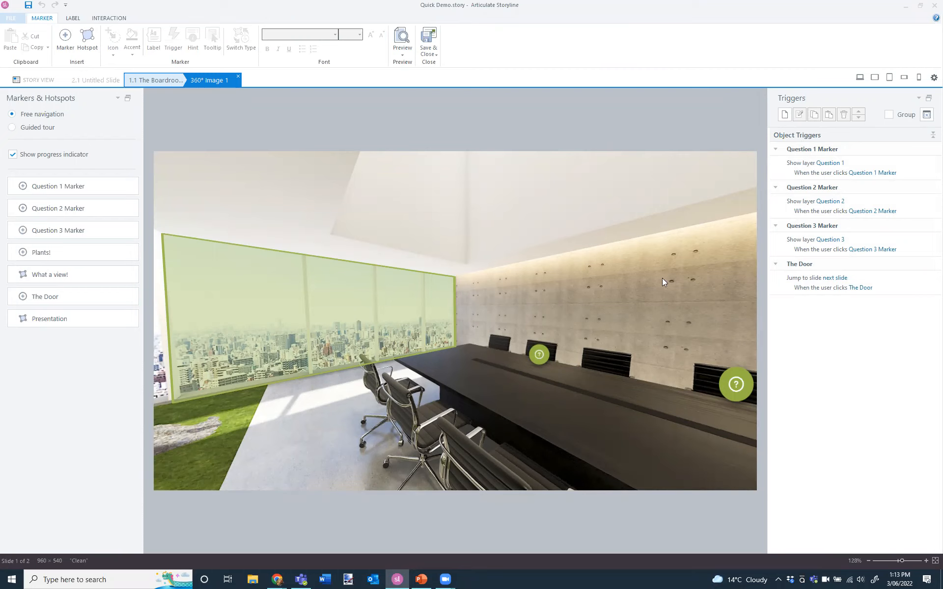
{"action": "left_click_drag", "start_coordinate": [666, 278], "coordinate": [489, 268]}
{"action": "mouse_move", "coordinate": [589, 279]}
{"action": "left_mouse_down"}
{"action": "mouse_move", "coordinate": [453, 268]}
{"action": "mouse_move", "coordinate": [547, 225]}
{"action": "mouse_move", "coordinate": [551, 301]}
{"action": "mouse_move", "coordinate": [571, 160]}
{"action": "mouse_move", "coordinate": [555, 250]}
{"action": "left_mouse_up"}
{"action": "left_click_drag", "start_coordinate": [531, 225], "coordinate": [528, 251]}
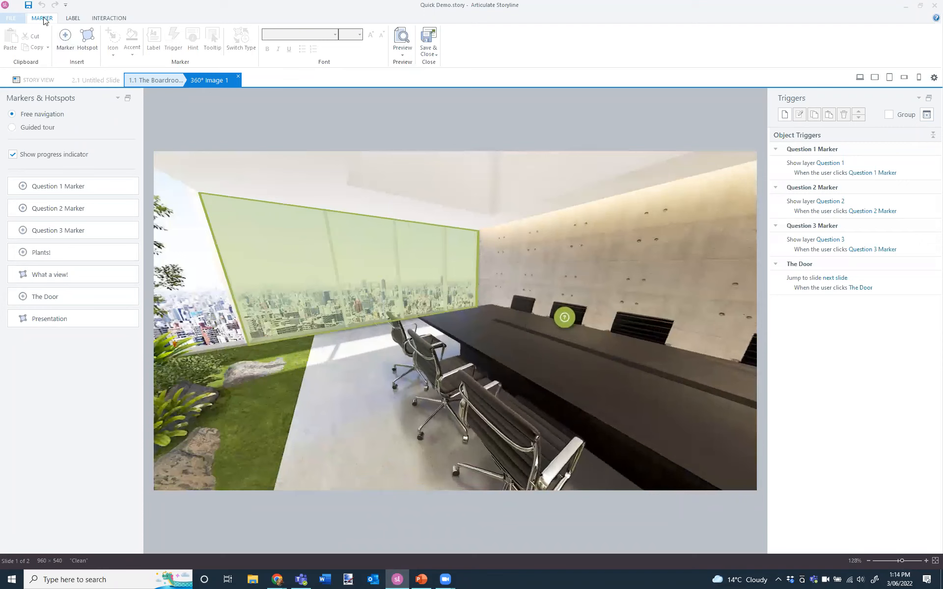
- Insert a marker over the chairs beside the table with the title "This is my Heading" and body "This is my text"
{"action": "left_click", "coordinate": [66, 38]}
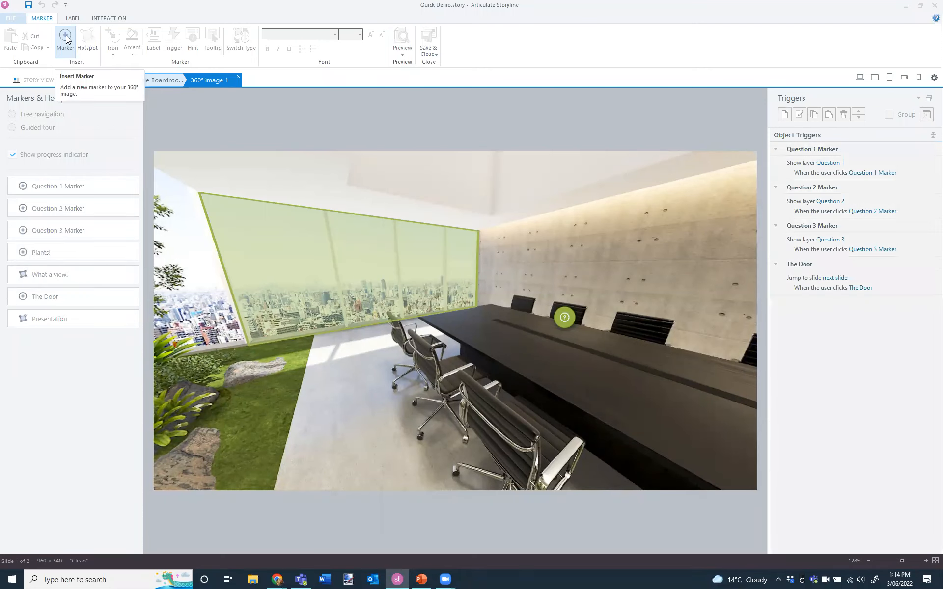
{"action": "left_click", "coordinate": [431, 355]}
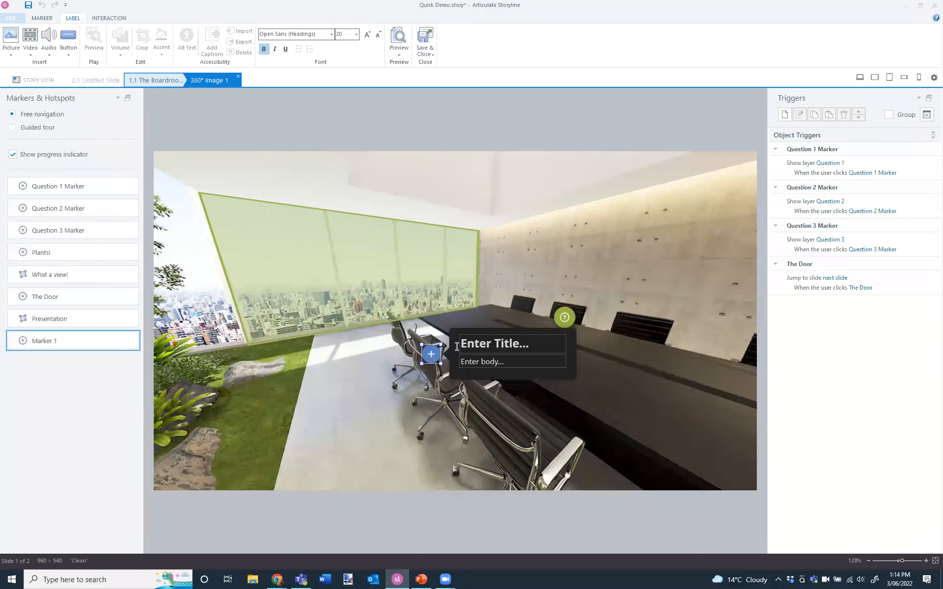
{"action": "type", "text": "This is my "}
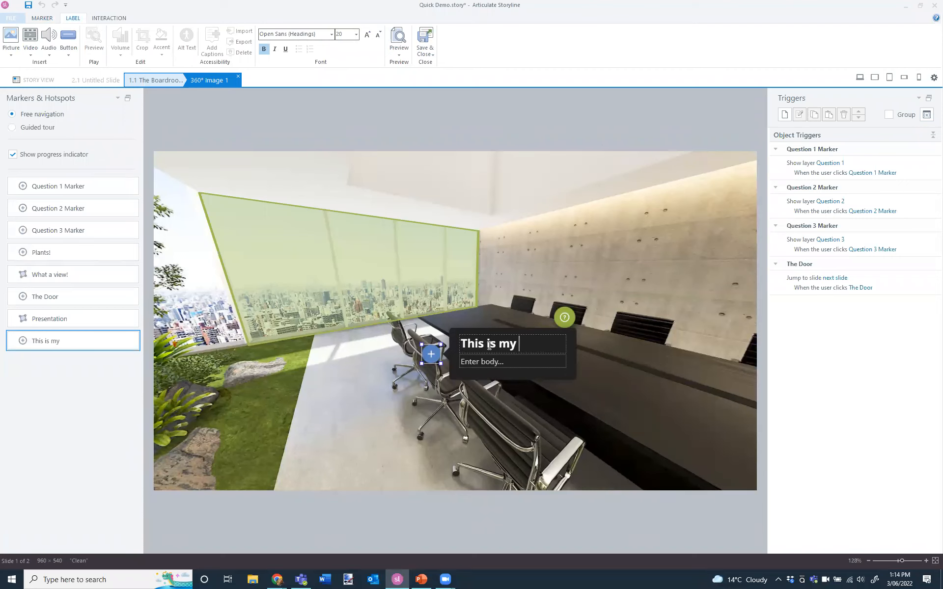
{"action": "type", "text": "Heading"}
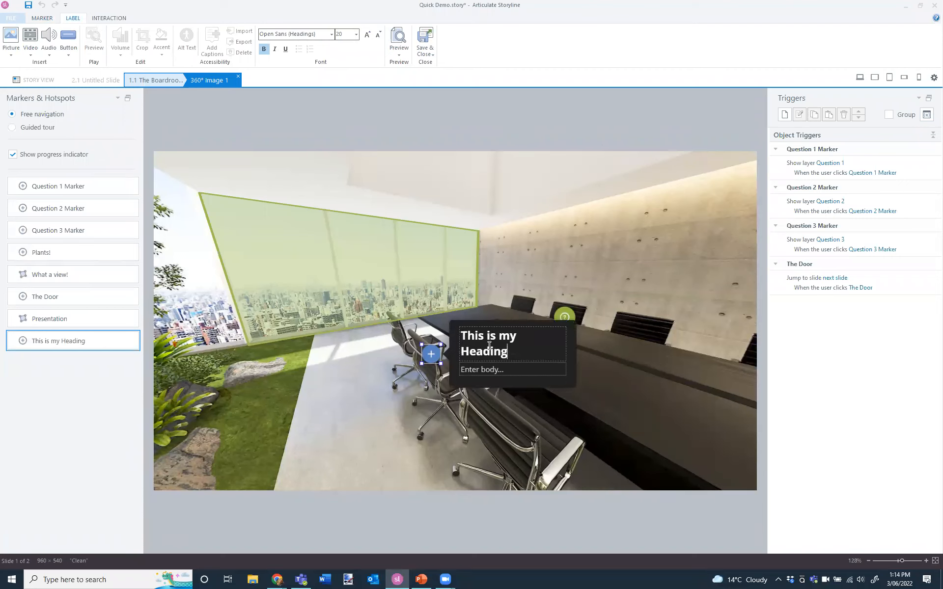
{"action": "left_click", "coordinate": [483, 369]}
{"action": "type", "text": "This is my text"}
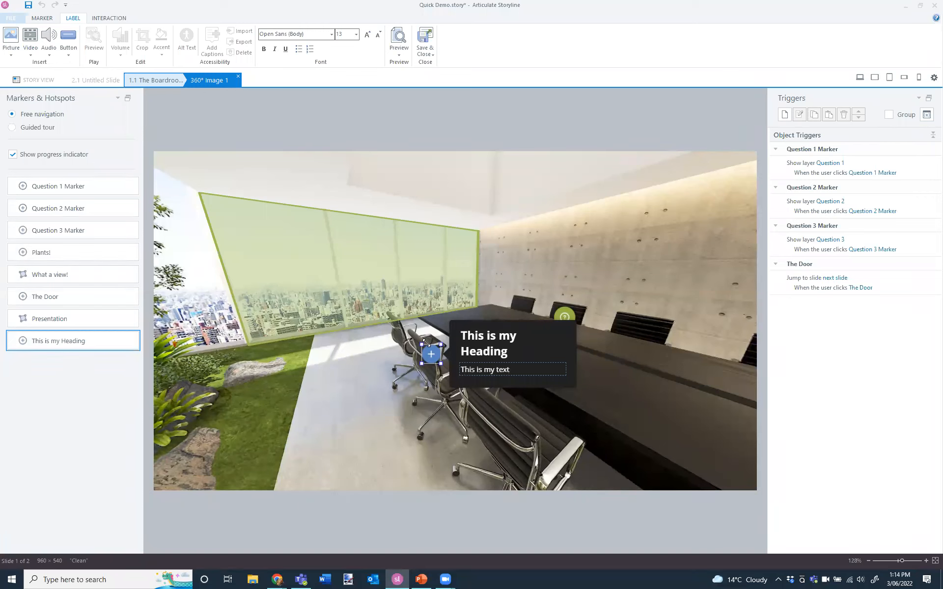
- Examine the accent colours and icons available for the new marker, leaving both unchanged
{"action": "left_click", "coordinate": [34, 18]}
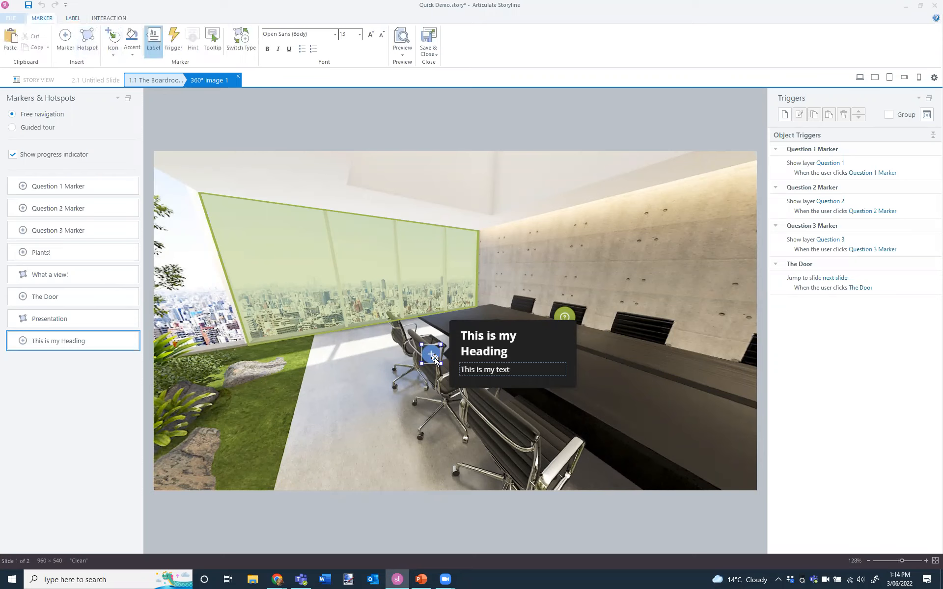
{"action": "left_click", "coordinate": [132, 44]}
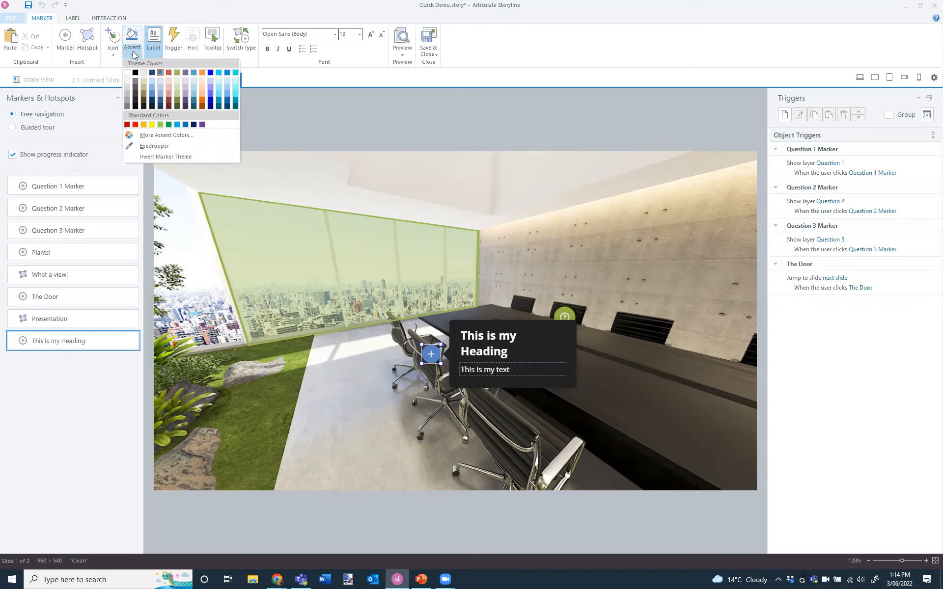
{"action": "left_click", "coordinate": [334, 118]}
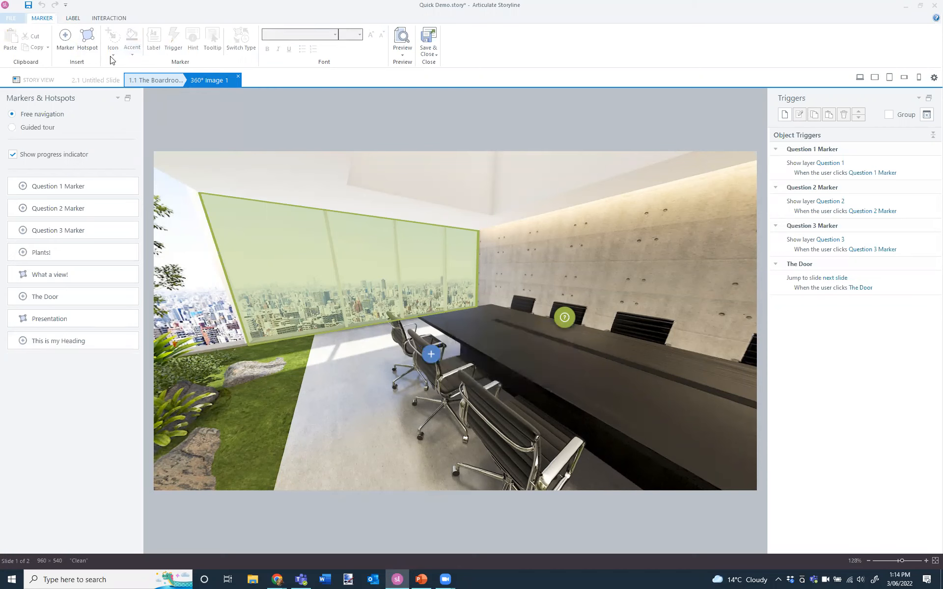
{"action": "left_click", "coordinate": [431, 353]}
{"action": "left_click", "coordinate": [116, 56]}
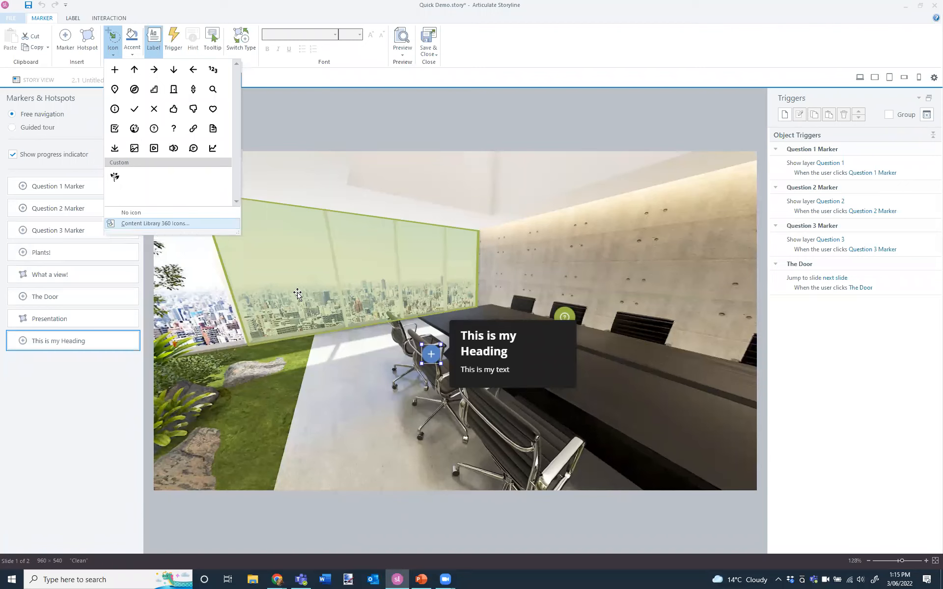
{"action": "left_click", "coordinate": [227, 344]}
- Find the Plants! marker in the garden area and examine its label and the custom icon choices
{"action": "mouse_move", "coordinate": [226, 348]}
{"action": "left_mouse_down"}
{"action": "mouse_move", "coordinate": [251, 360]}
{"action": "mouse_move", "coordinate": [559, 326]}
{"action": "mouse_move", "coordinate": [672, 265]}
{"action": "mouse_move", "coordinate": [376, 269]}
{"action": "left_mouse_up"}
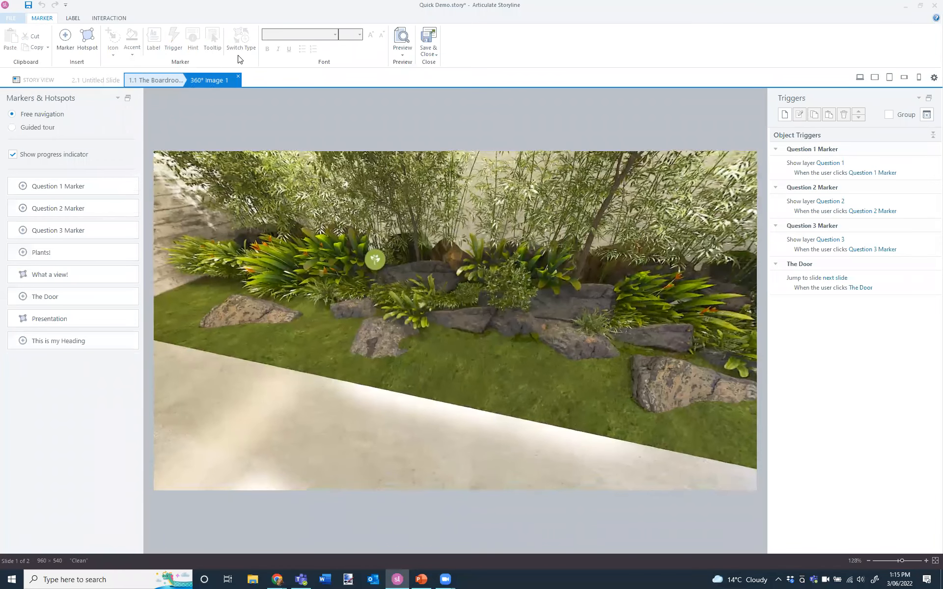
{"action": "left_click", "coordinate": [374, 259]}
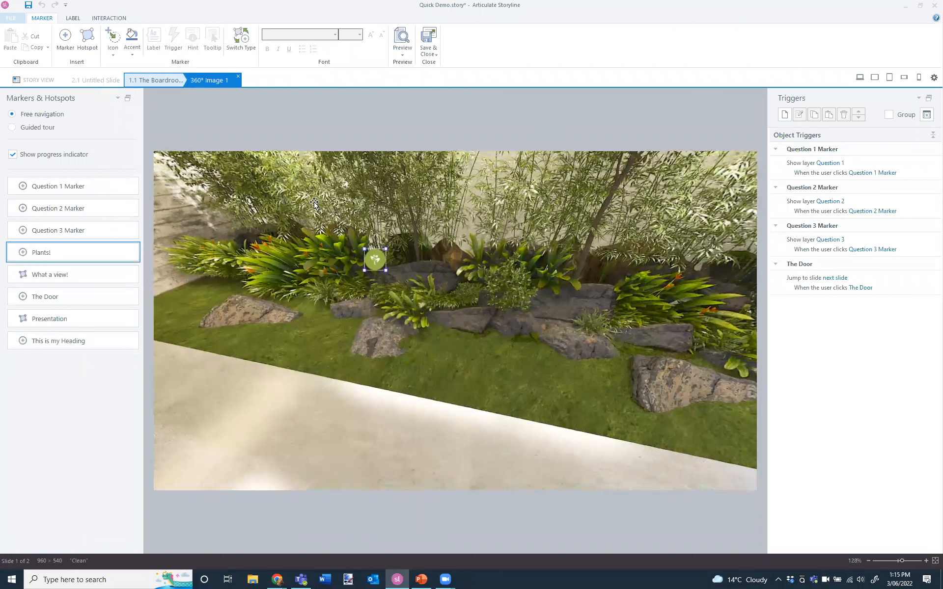
{"action": "left_click", "coordinate": [115, 56]}
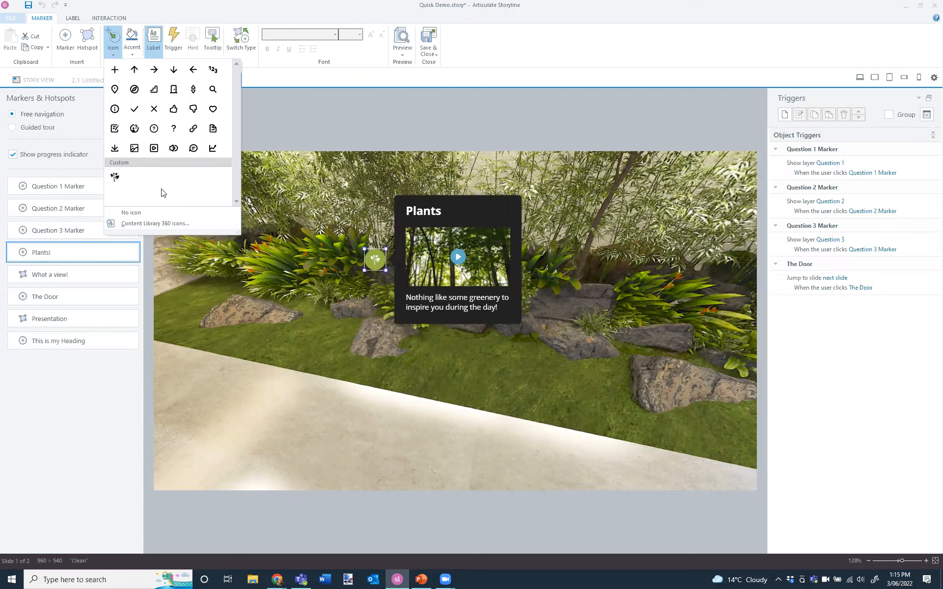
{"action": "left_click", "coordinate": [306, 105]}
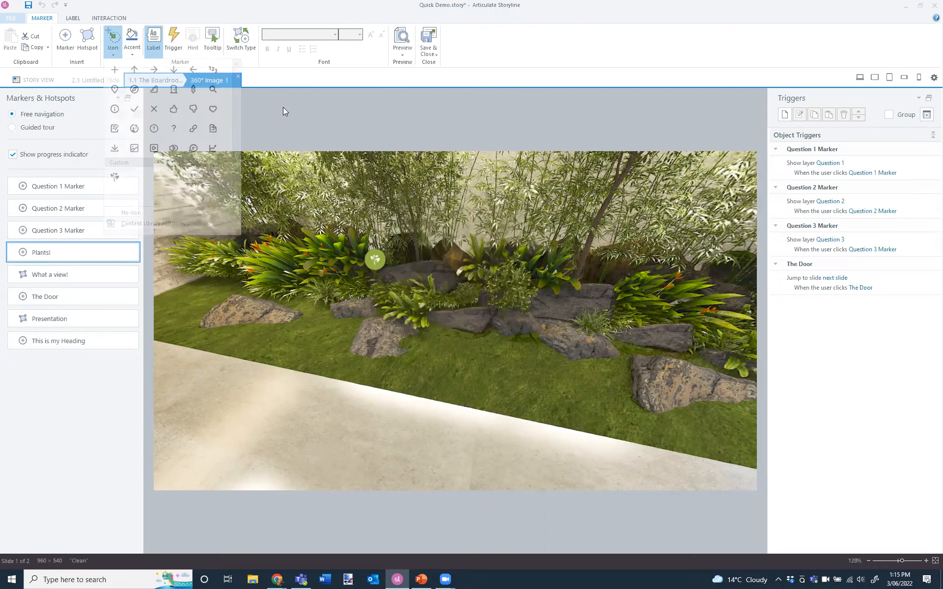
- Compare the new marker by the chairs with the Question 1 Marker and its show-layer trigger
{"action": "left_click_drag", "start_coordinate": [417, 170], "coordinate": [391, 261]}
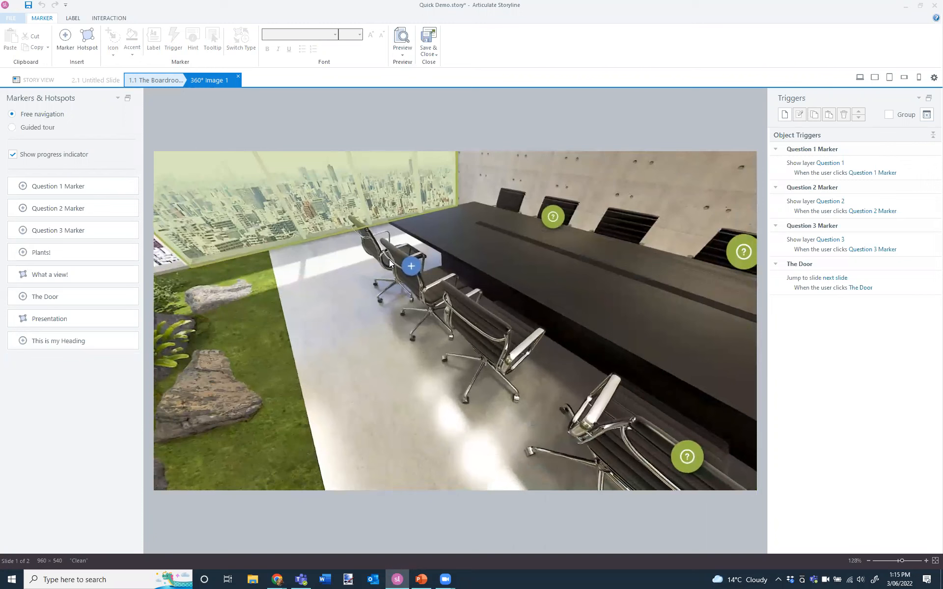
{"action": "left_click", "coordinate": [411, 265]}
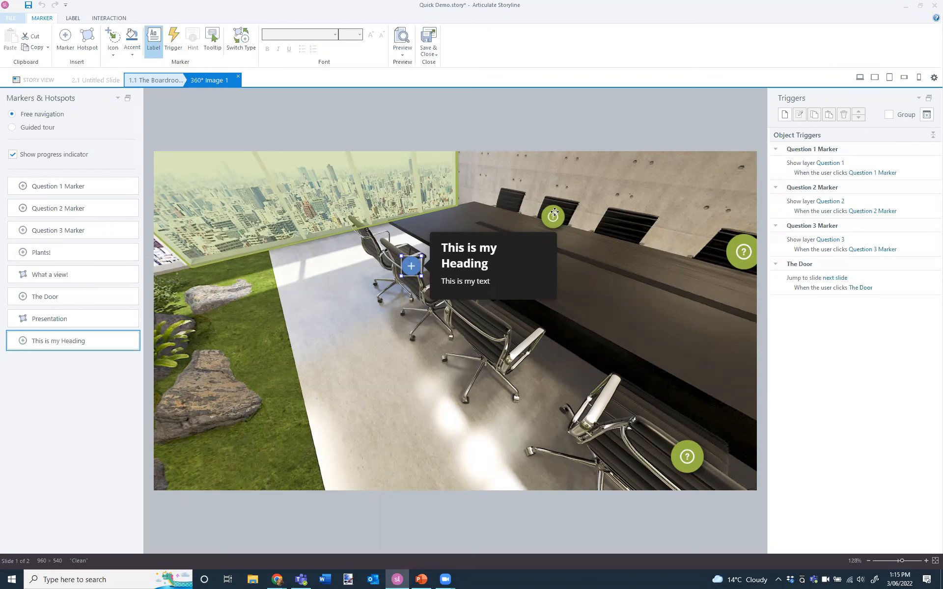
{"action": "left_click", "coordinate": [555, 214]}
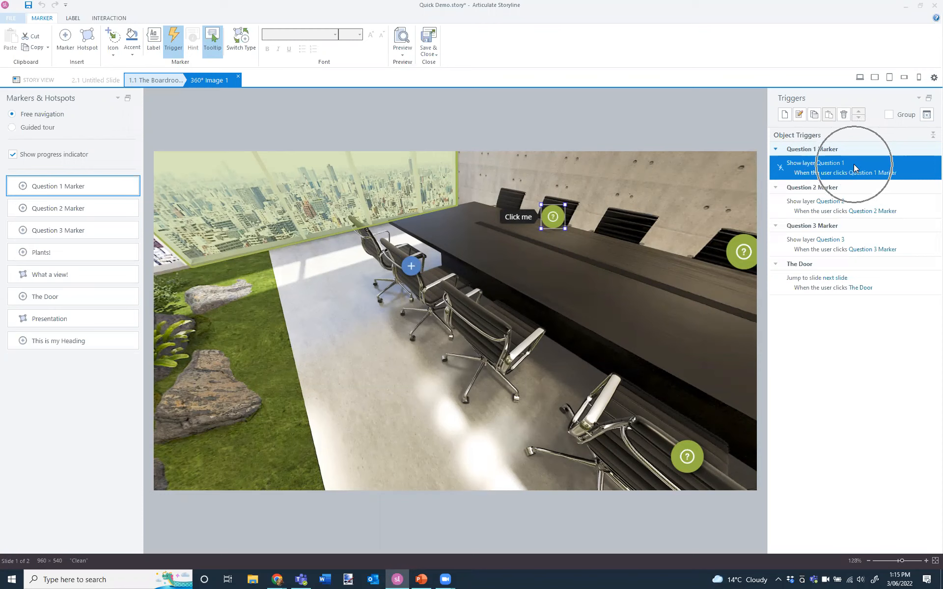
{"action": "left_click", "coordinate": [409, 266]}
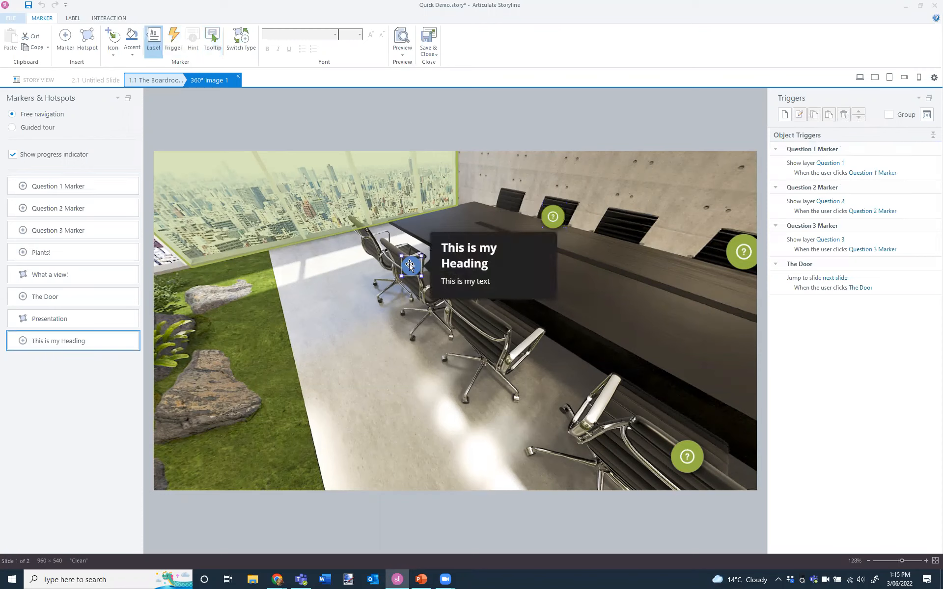
- Toggle the new marker's label off and back on twice
{"action": "left_click", "coordinate": [154, 44]}
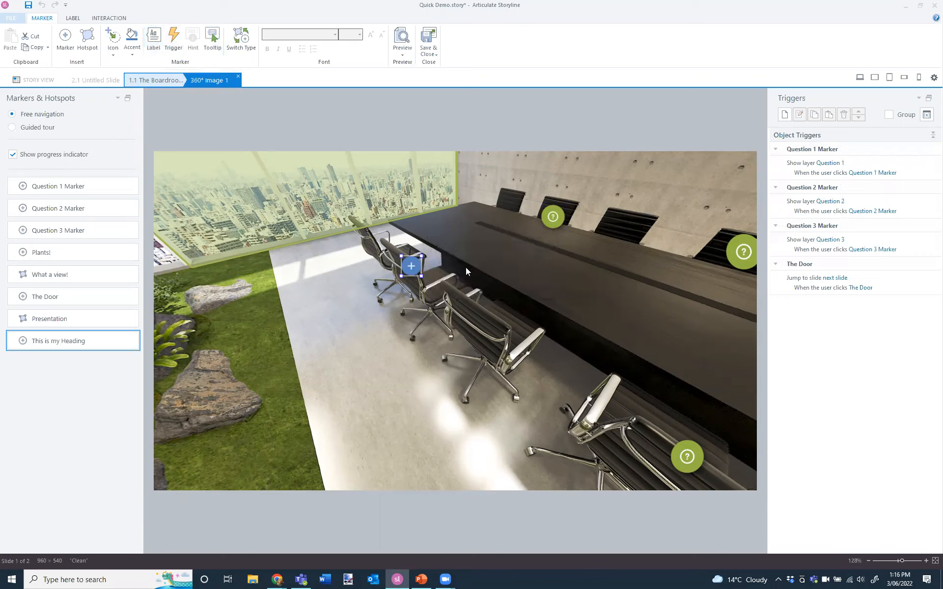
{"action": "left_click", "coordinate": [154, 40]}
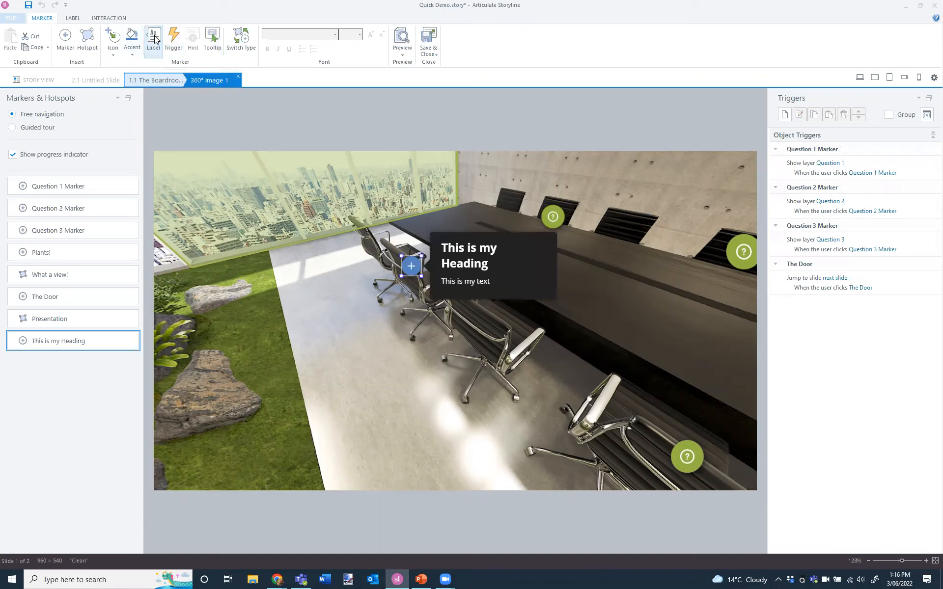
{"action": "left_click", "coordinate": [155, 39]}
{"action": "left_click", "coordinate": [155, 38]}
- Draft a trigger showing the Question 1 layer when the "This is my Heading" marker is clicked, and discard it
{"action": "left_click", "coordinate": [174, 39]}
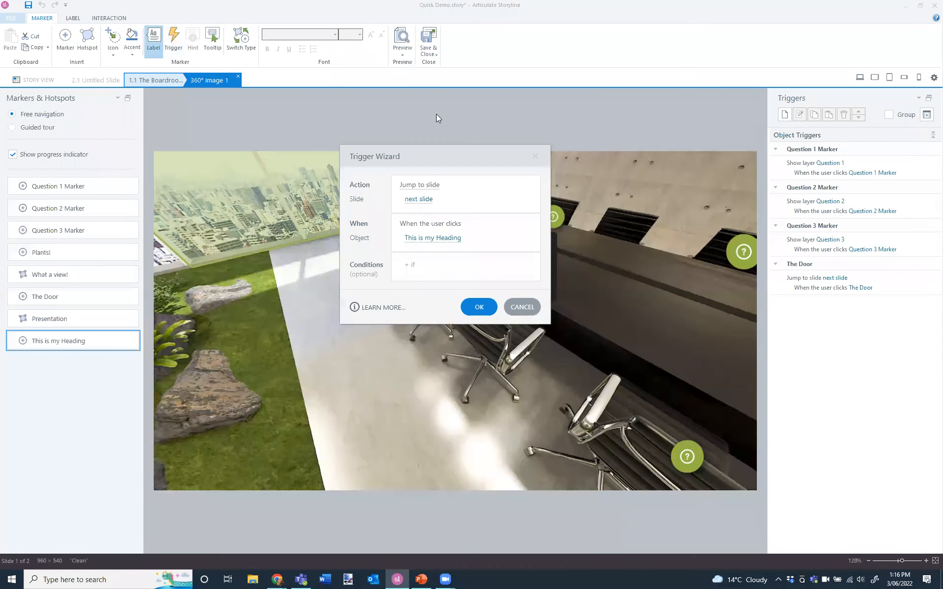
{"action": "left_click", "coordinate": [423, 185]}
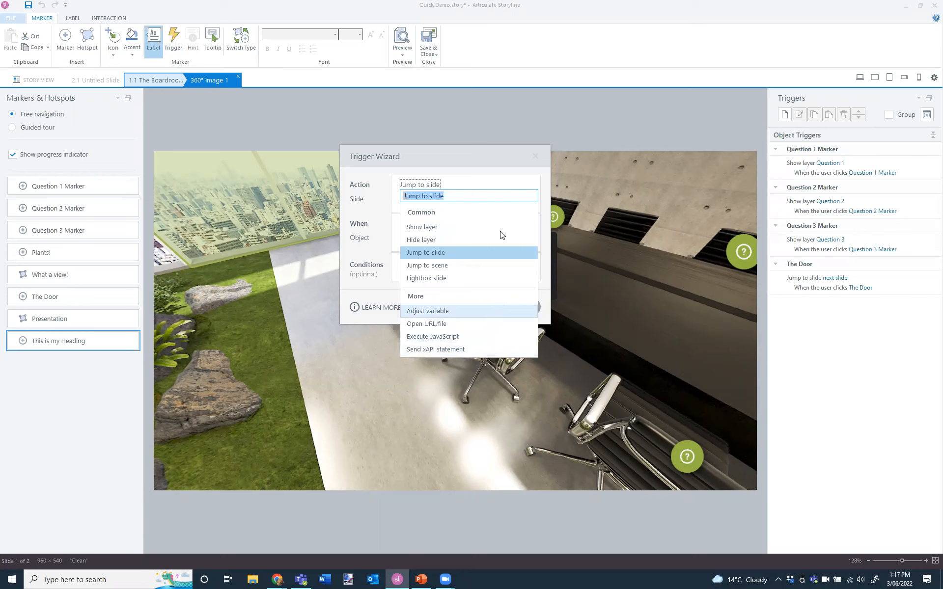
{"action": "left_click", "coordinate": [472, 157]}
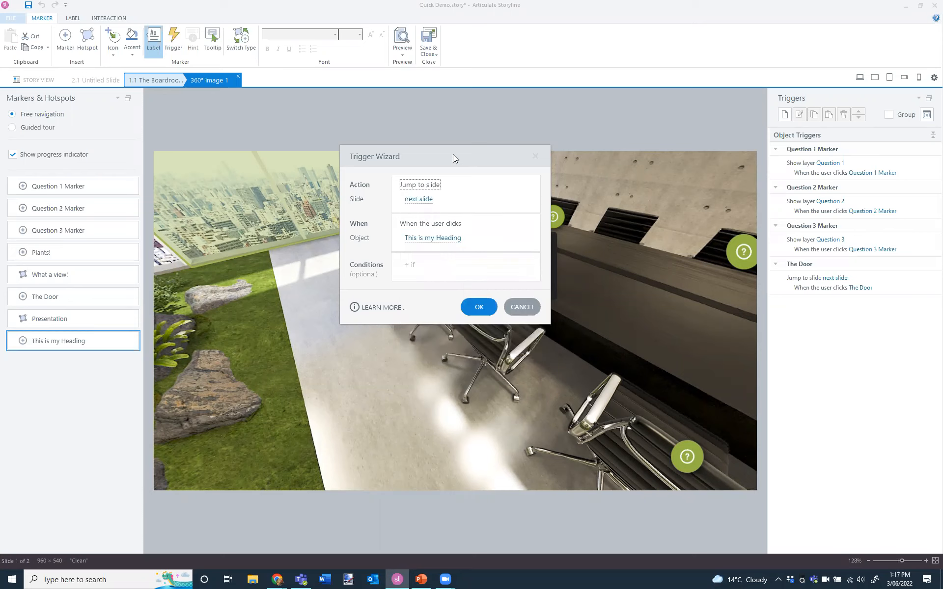
{"action": "left_click", "coordinate": [426, 190]}
{"action": "left_click", "coordinate": [425, 230]}
{"action": "left_click", "coordinate": [418, 199]}
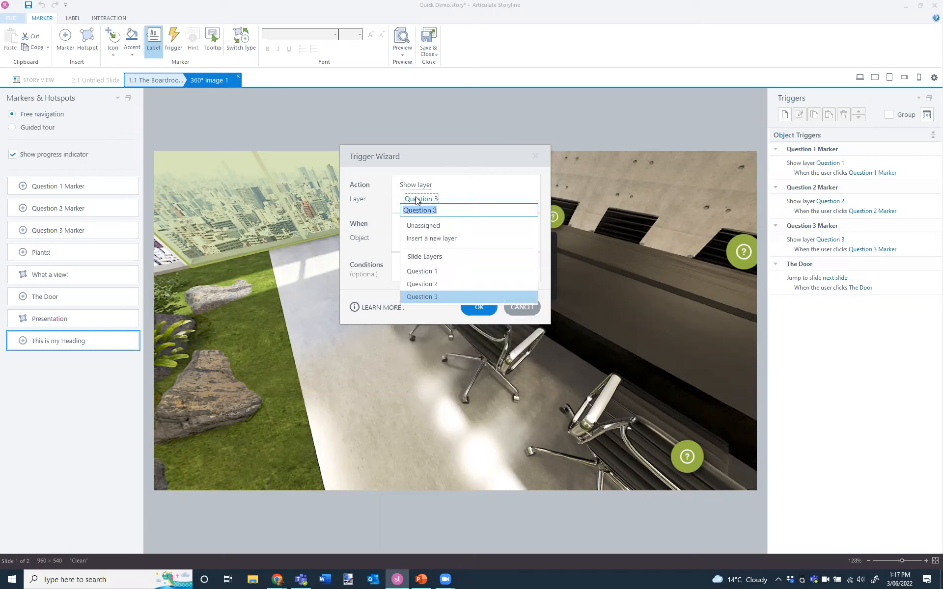
{"action": "left_click", "coordinate": [425, 271]}
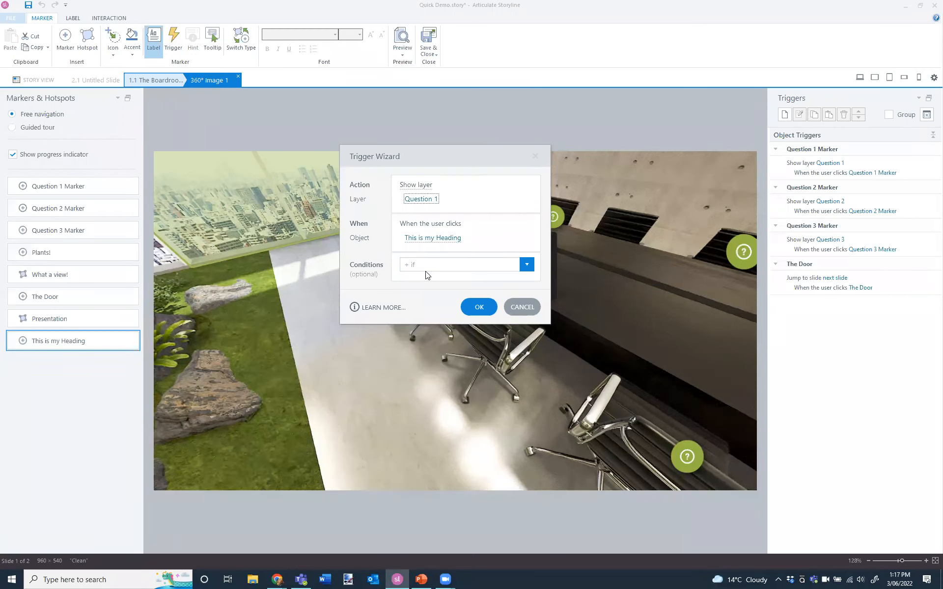
{"action": "left_click", "coordinate": [517, 306]}
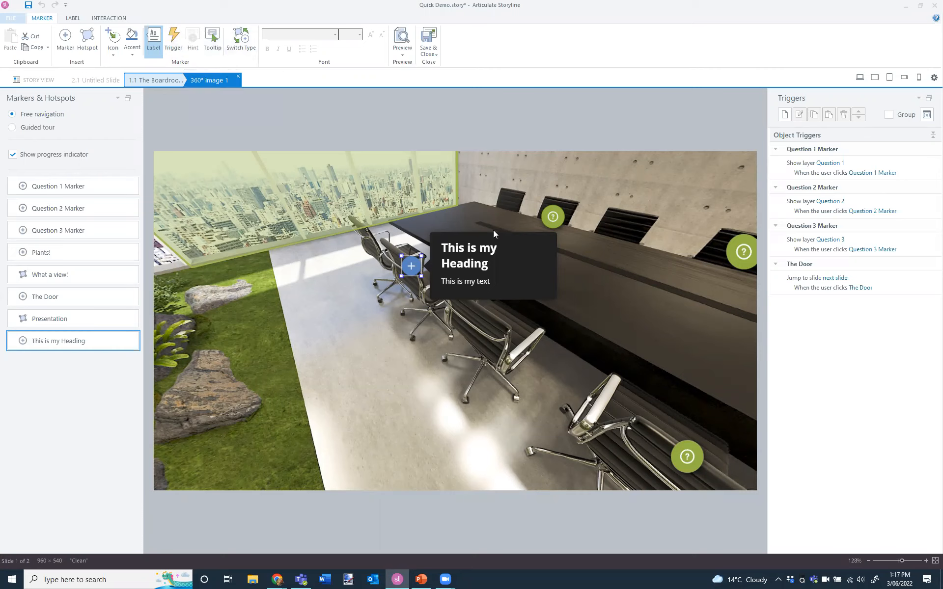
- Turn off the new marker's label, and try switching the marker to a hotspot and back
{"action": "left_click", "coordinate": [500, 291]}
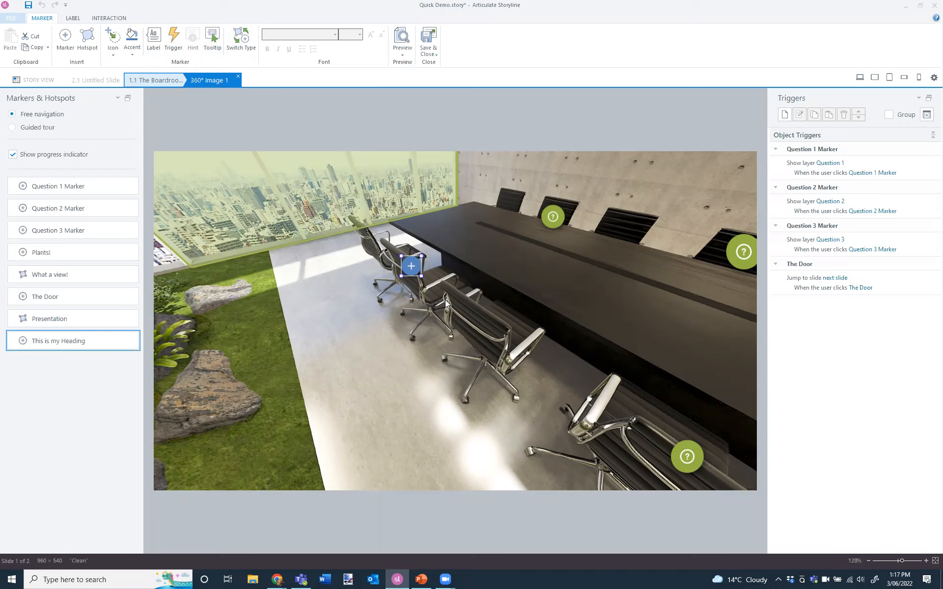
{"action": "left_click", "coordinate": [241, 42]}
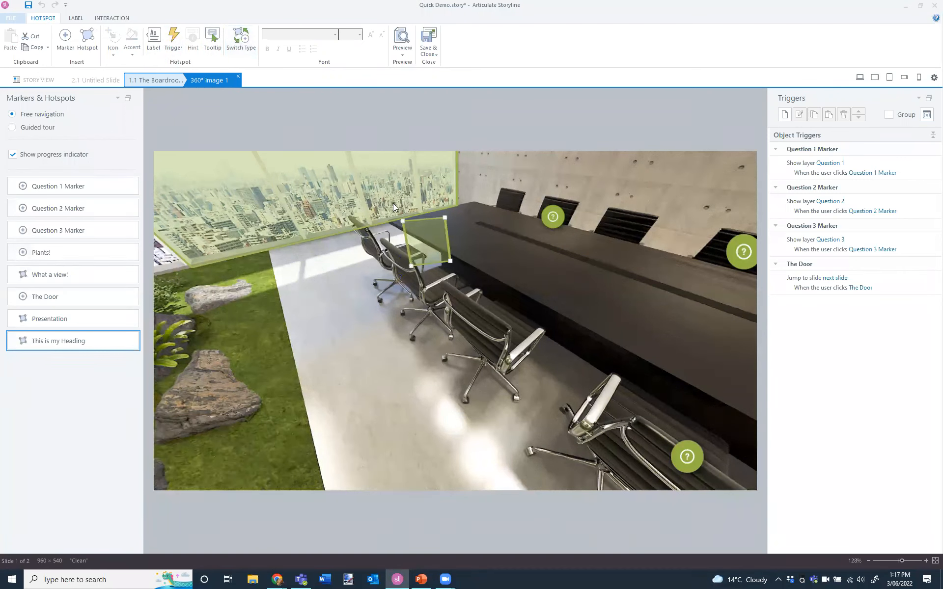
{"action": "left_click", "coordinate": [241, 42]}
{"action": "left_click", "coordinate": [241, 42]}
{"action": "left_click", "coordinate": [241, 42]}
- Switch the marker by the chairs to a hotspot and pull its corners out over the chairs and table edge
{"action": "mouse_move", "coordinate": [421, 249]}
{"action": "left_mouse_down"}
{"action": "mouse_move", "coordinate": [405, 272]}
{"action": "mouse_move", "coordinate": [457, 271]}
{"action": "mouse_move", "coordinate": [405, 271]}
{"action": "mouse_move", "coordinate": [410, 277]}
{"action": "left_mouse_up"}
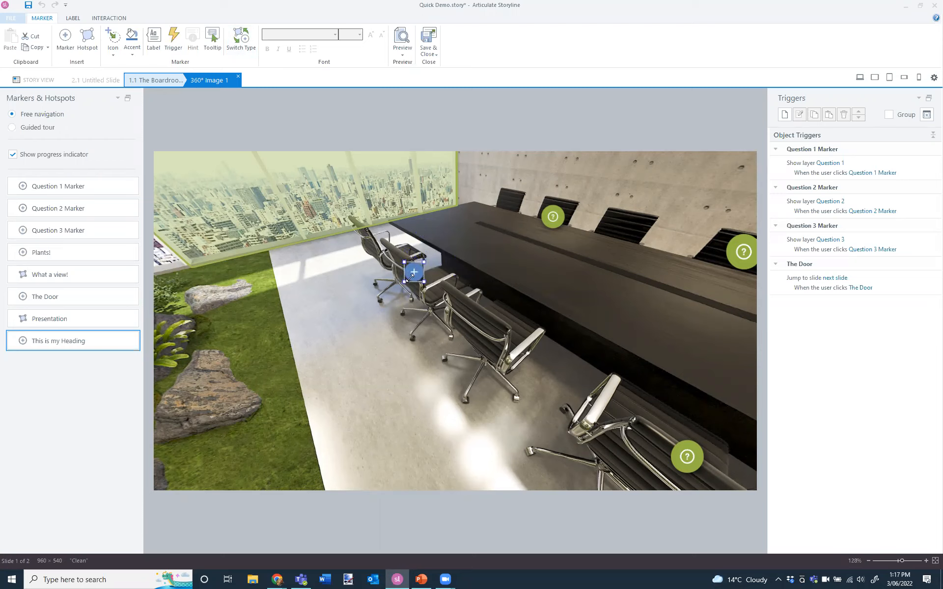
{"action": "left_click", "coordinate": [241, 42]}
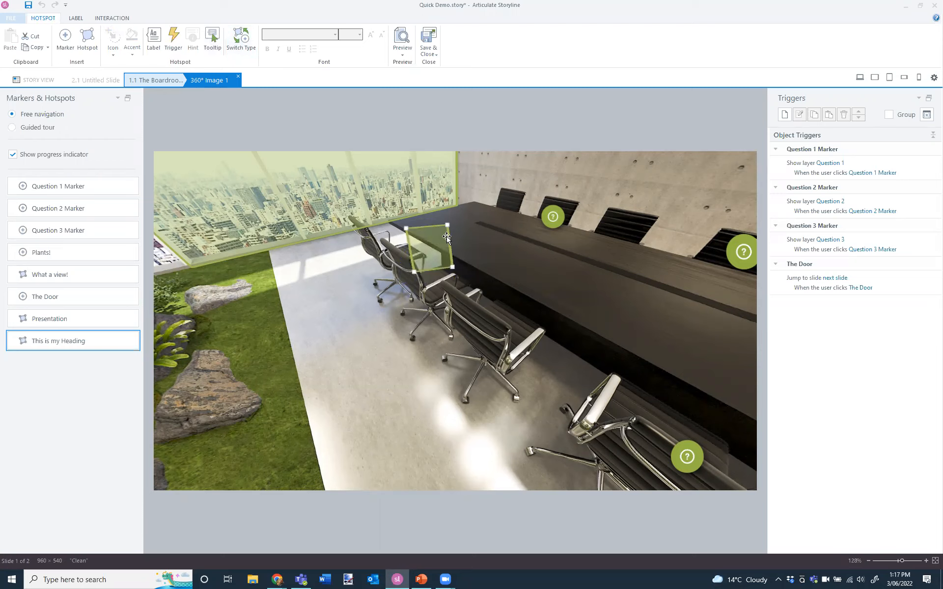
{"action": "left_click_drag", "start_coordinate": [453, 269], "coordinate": [498, 300]}
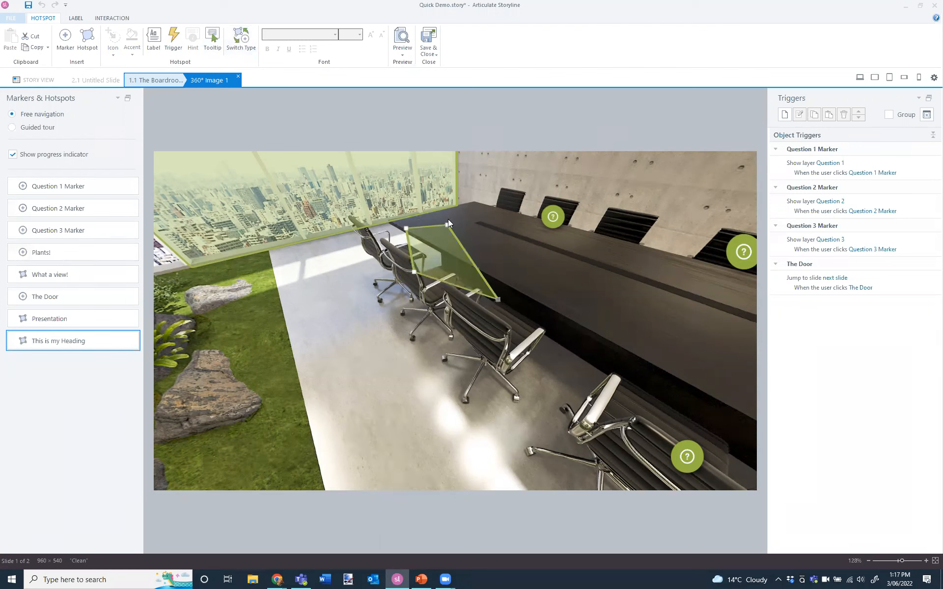
{"action": "left_click_drag", "start_coordinate": [446, 220], "coordinate": [516, 196]}
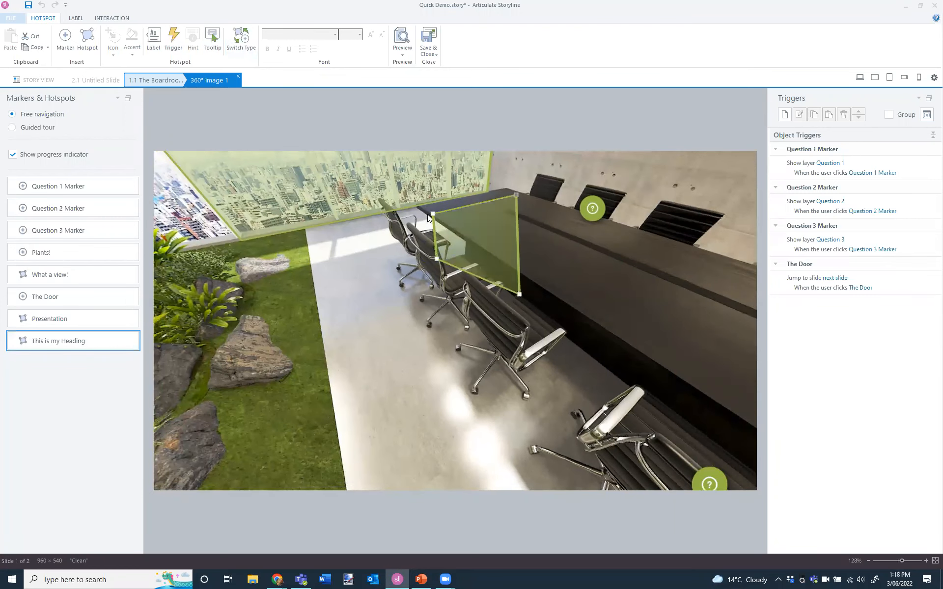
{"action": "left_click_drag", "start_coordinate": [431, 214], "coordinate": [408, 206]}
{"action": "left_click_drag", "start_coordinate": [437, 259], "coordinate": [411, 293]}
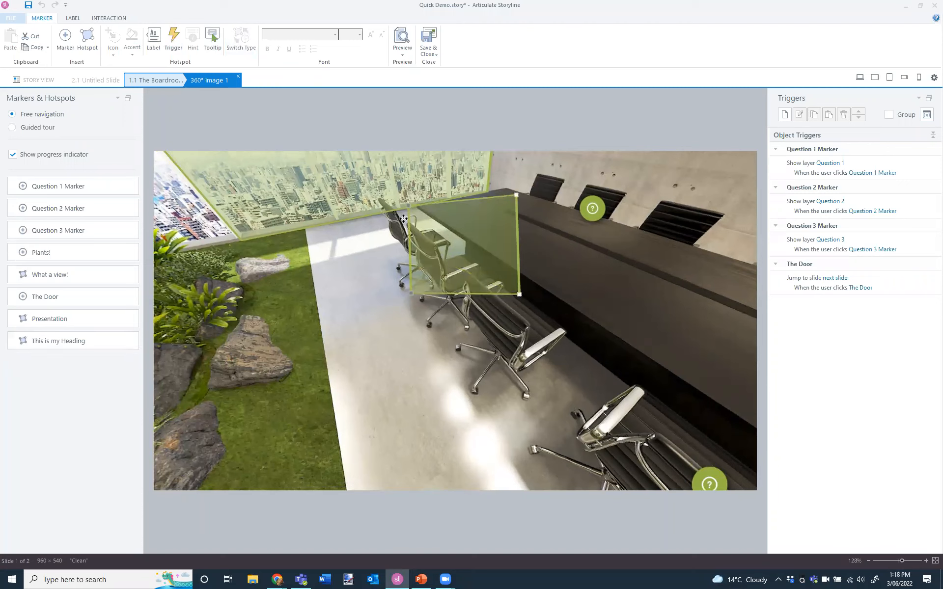
{"action": "left_click_drag", "start_coordinate": [408, 206], "coordinate": [408, 225]}
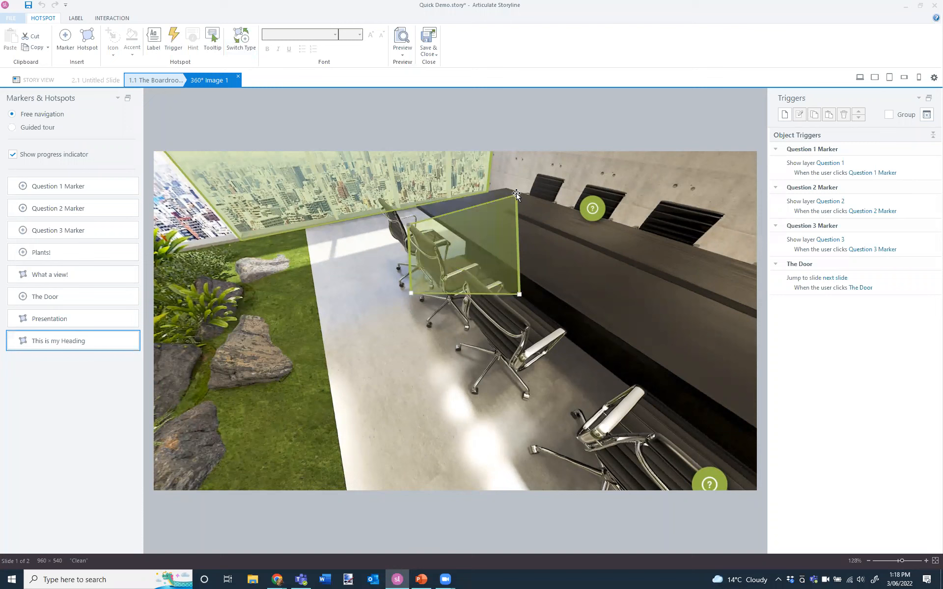
- Reshape the hotspot by moving its corners in to follow the outline of the chair
{"action": "left_click_drag", "start_coordinate": [516, 195], "coordinate": [445, 243]}
{"action": "left_click_drag", "start_coordinate": [519, 293], "coordinate": [484, 278]}
{"action": "left_click_drag", "start_coordinate": [410, 293], "coordinate": [423, 293]}
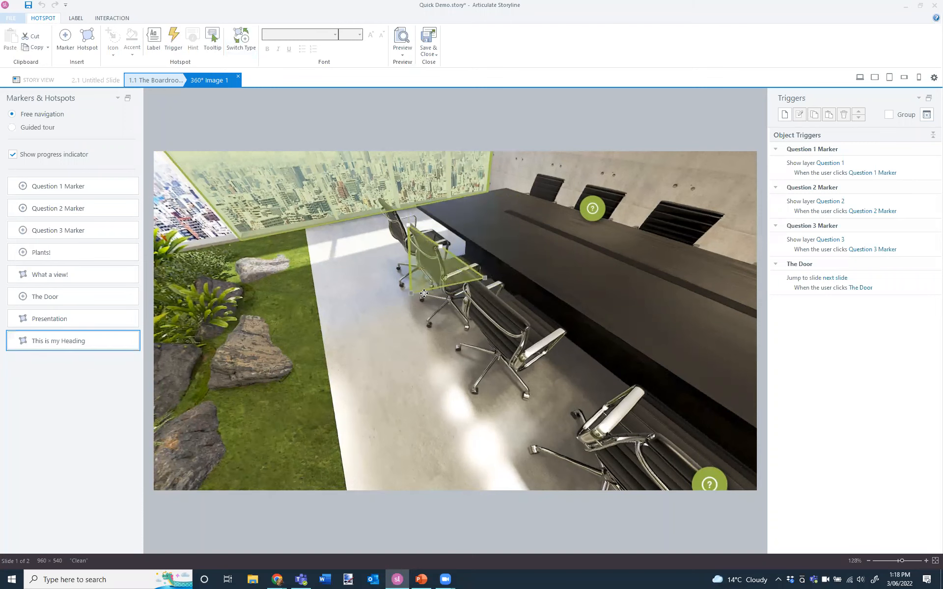
{"action": "left_click_drag", "start_coordinate": [513, 285], "coordinate": [435, 290]}
{"action": "left_click", "coordinate": [435, 290]}
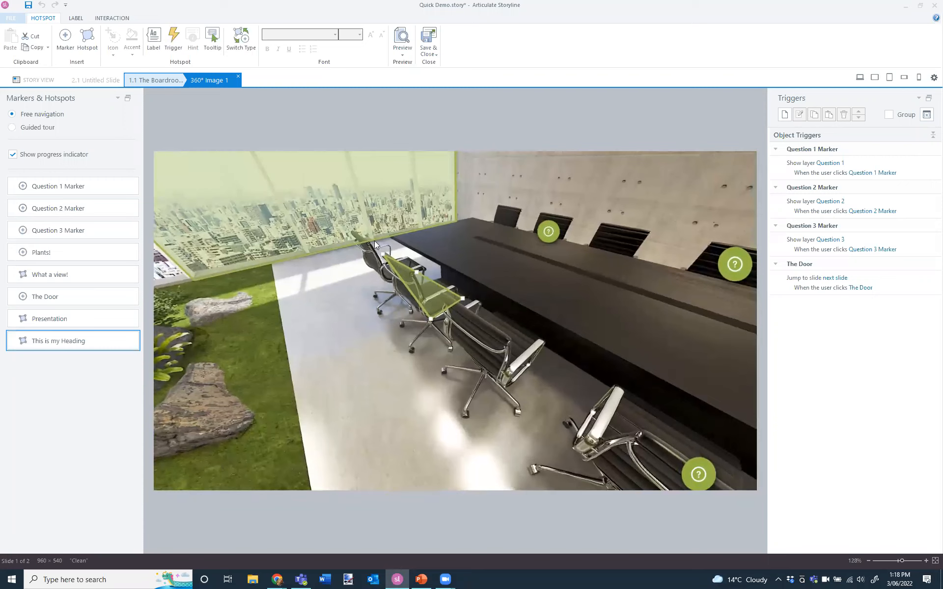
- Toggle the chair hotspot's label on and off, and examine the label's button styles for the "What a view!" hotspot
{"action": "left_click", "coordinate": [154, 51]}
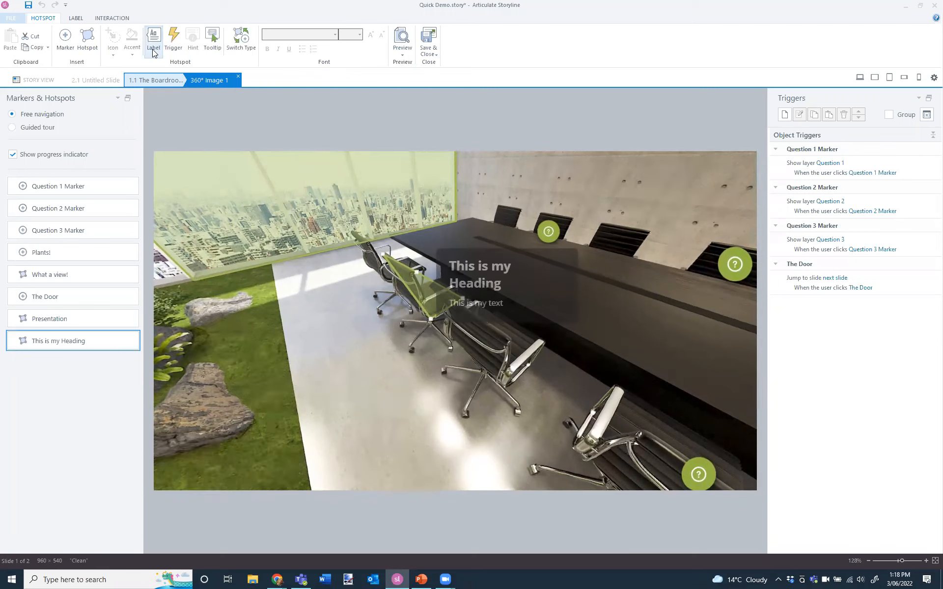
{"action": "left_click", "coordinate": [154, 51]}
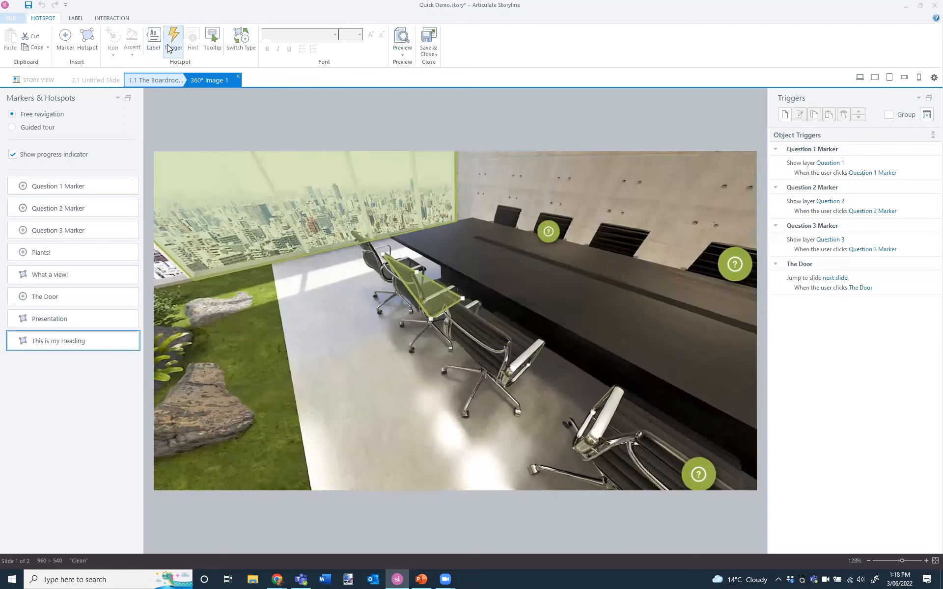
{"action": "left_click", "coordinate": [311, 178]}
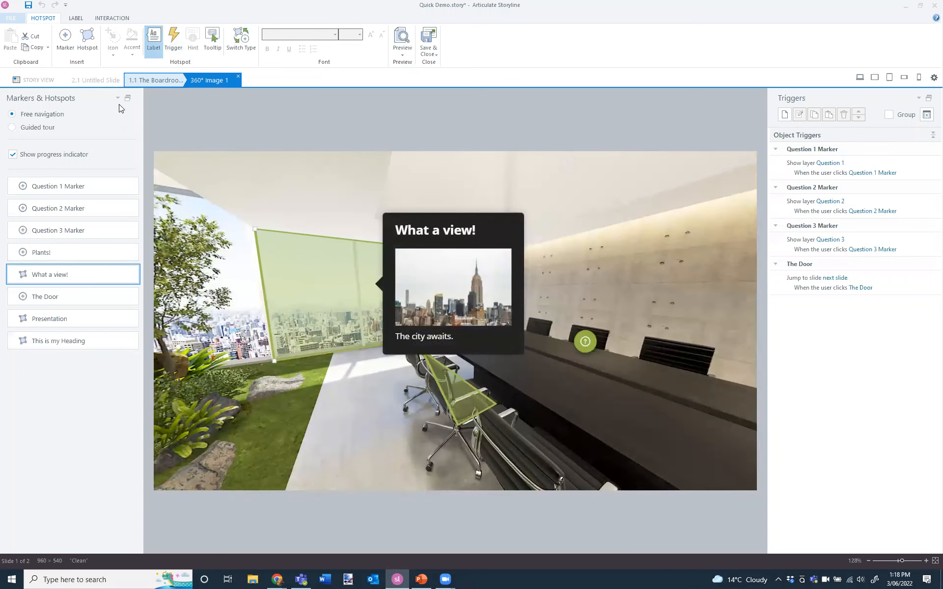
{"action": "left_click", "coordinate": [76, 17]}
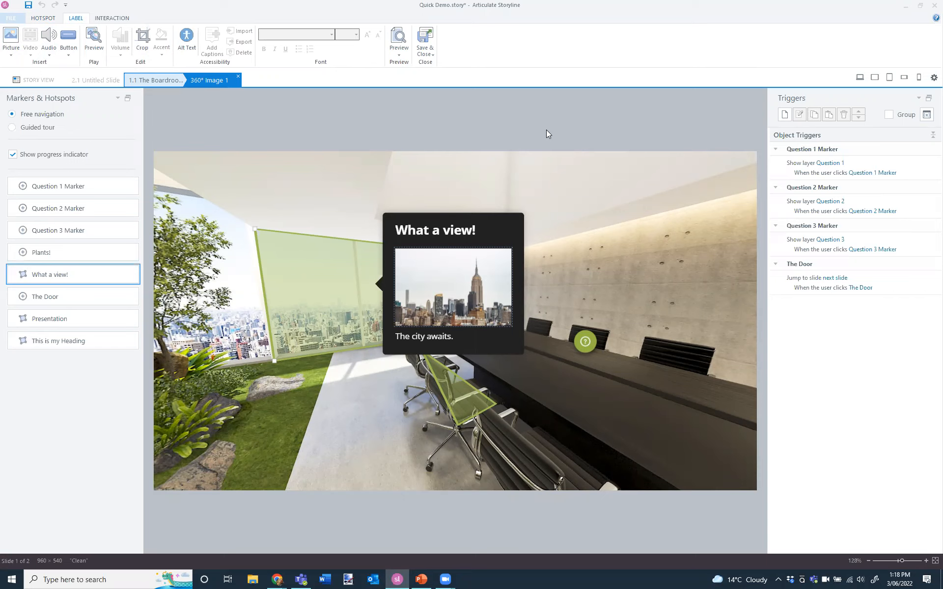
{"action": "left_click", "coordinate": [72, 54]}
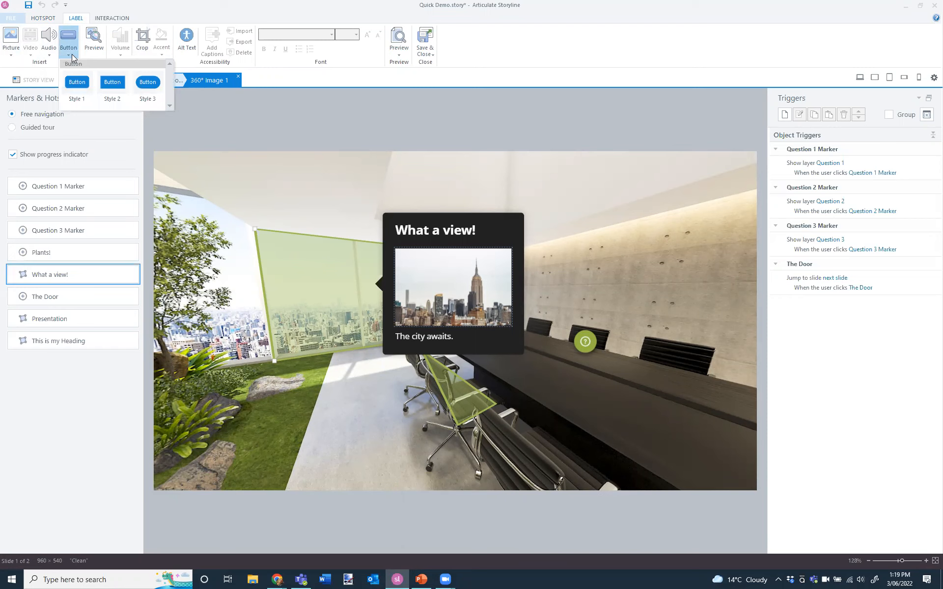
- Switch the chair hotspot back to a marker and turn on its label
{"action": "left_click", "coordinate": [462, 393]}
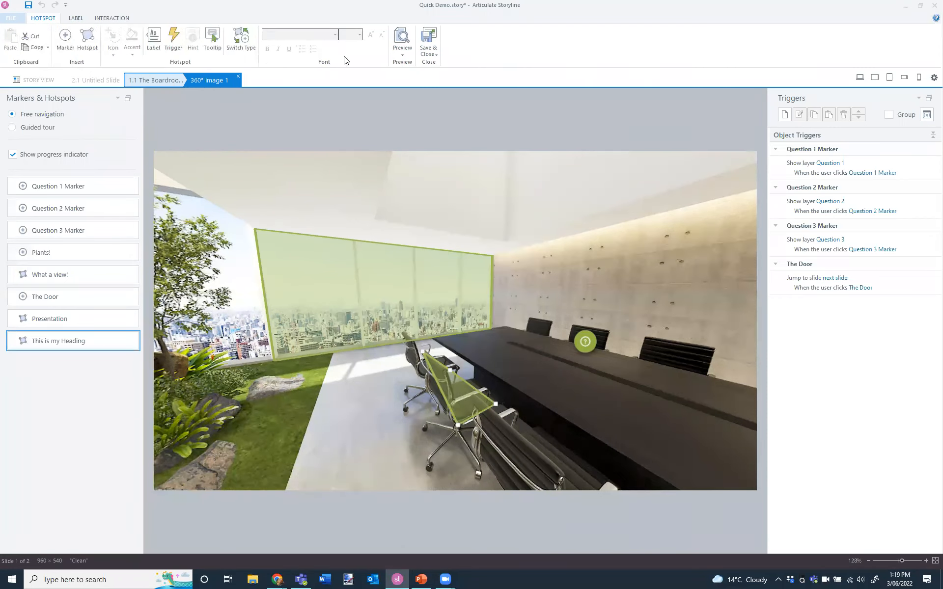
{"action": "left_click", "coordinate": [244, 36]}
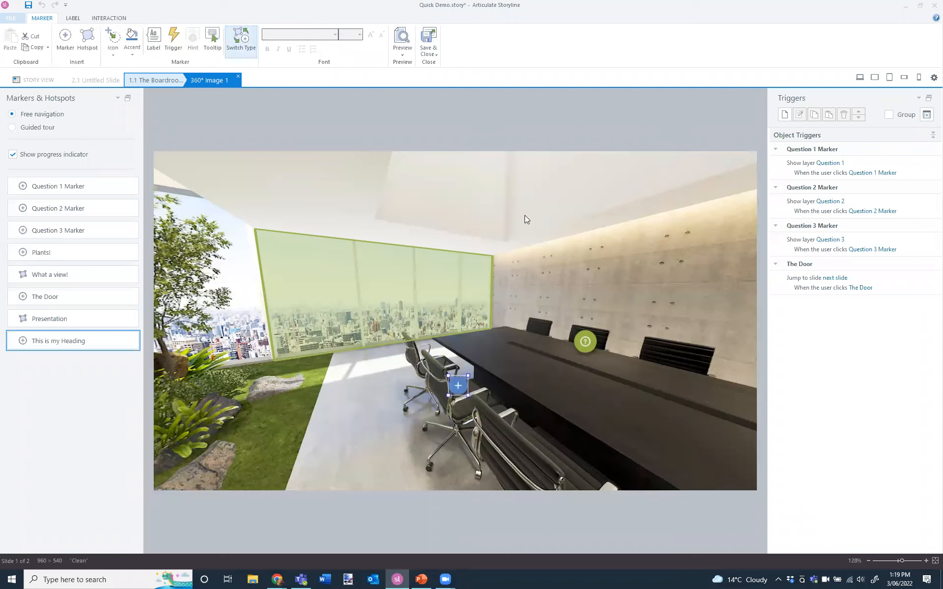
{"action": "left_click", "coordinate": [74, 18]}
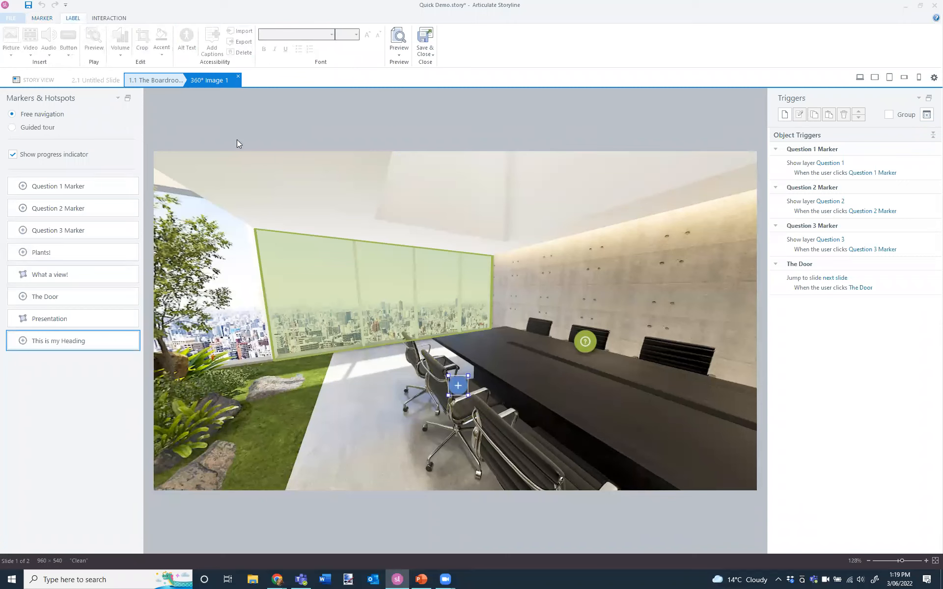
{"action": "left_click", "coordinate": [49, 20]}
{"action": "left_click", "coordinate": [154, 39]}
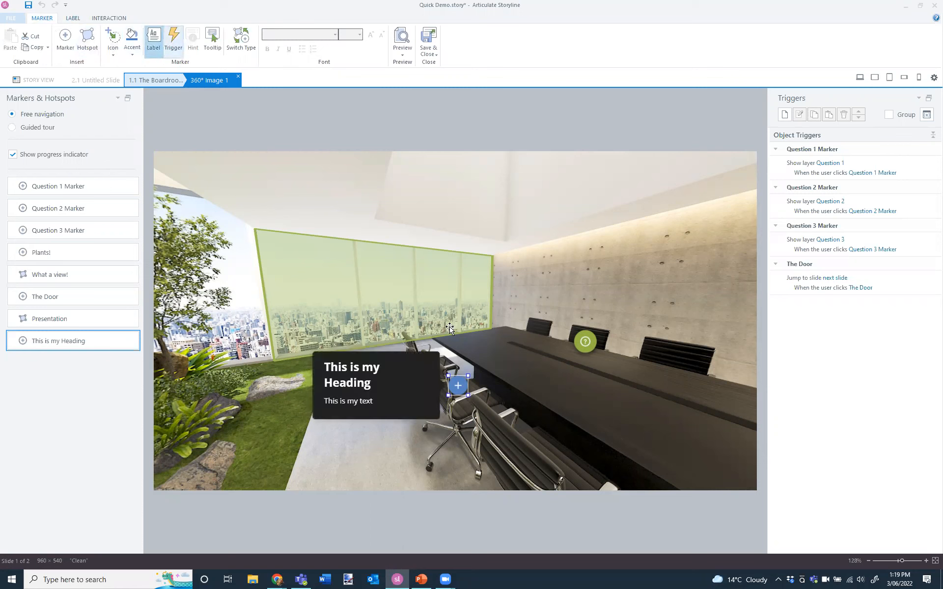
- Add a Style 1 button to the "This is my Heading" marker's label
{"action": "left_click", "coordinate": [73, 18]}
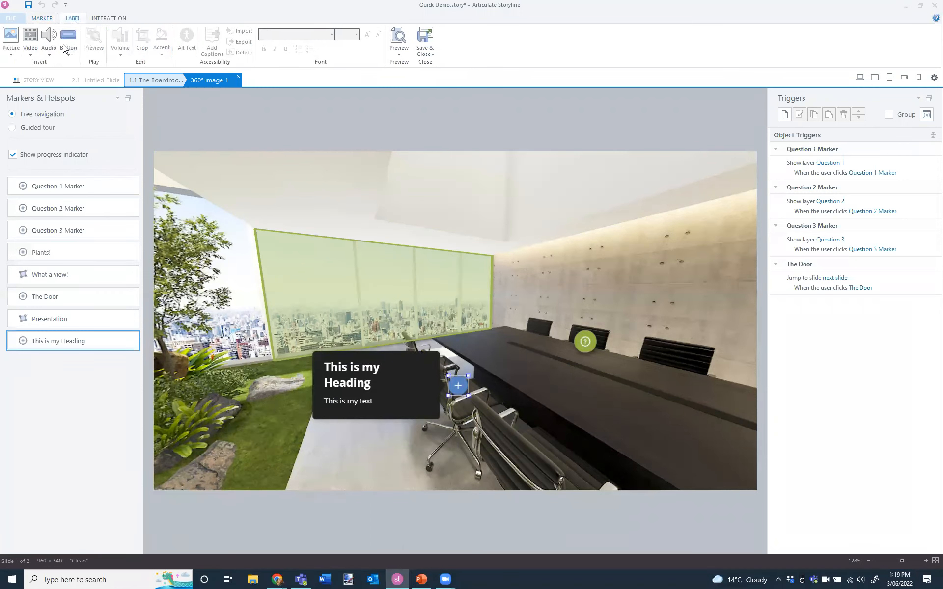
{"action": "left_click", "coordinate": [65, 50]}
{"action": "left_click", "coordinate": [69, 88]}
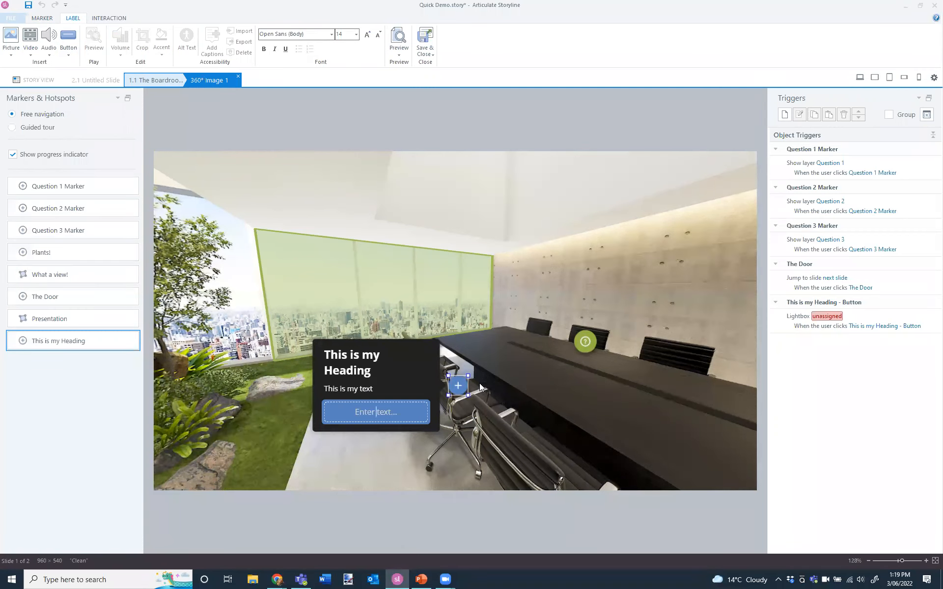
{"action": "left_click", "coordinate": [407, 238]}
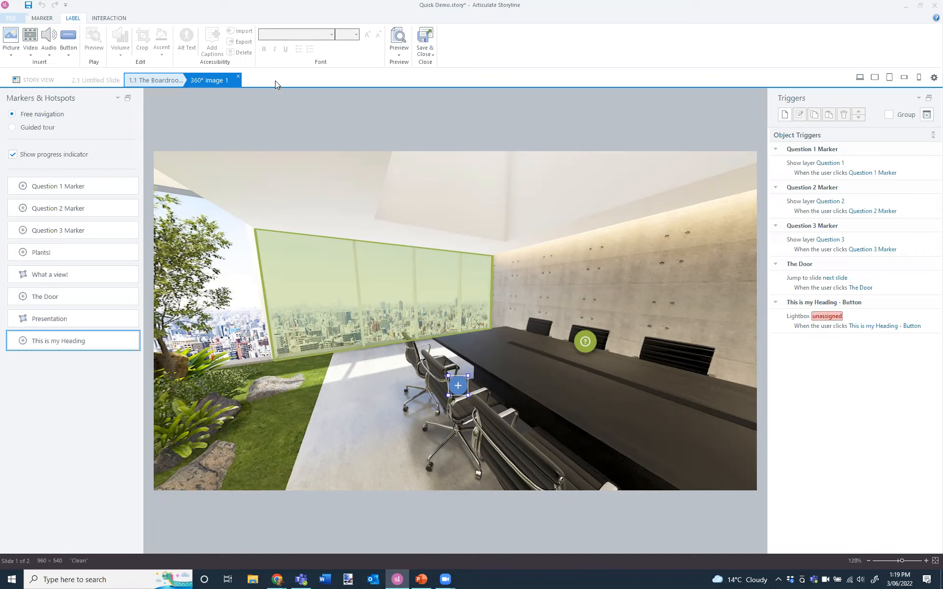
- Draw a new hotspot on the concrete wall above the chairs and pull its corners in to a smaller irregular shape
{"action": "left_click", "coordinate": [38, 20]}
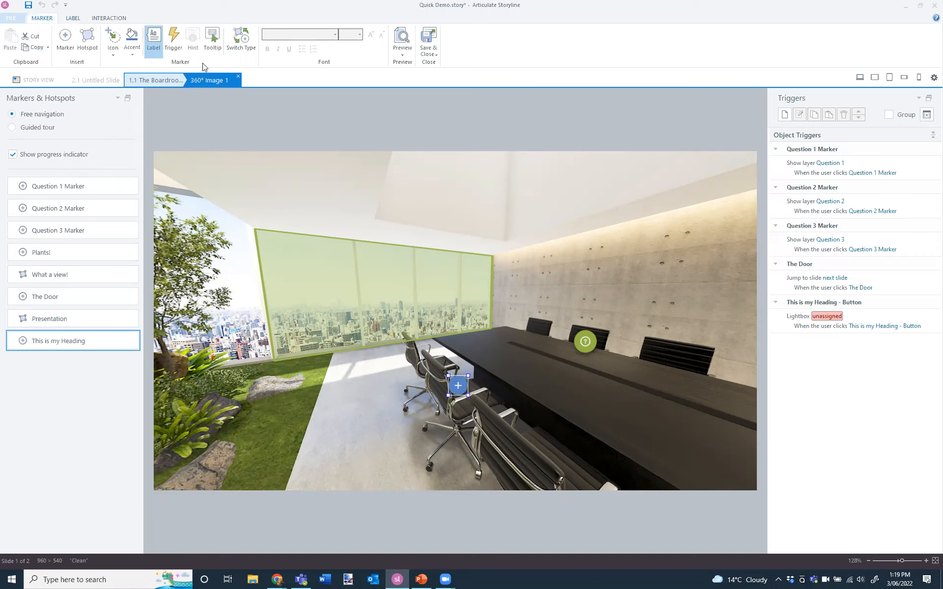
{"action": "left_click", "coordinate": [88, 38]}
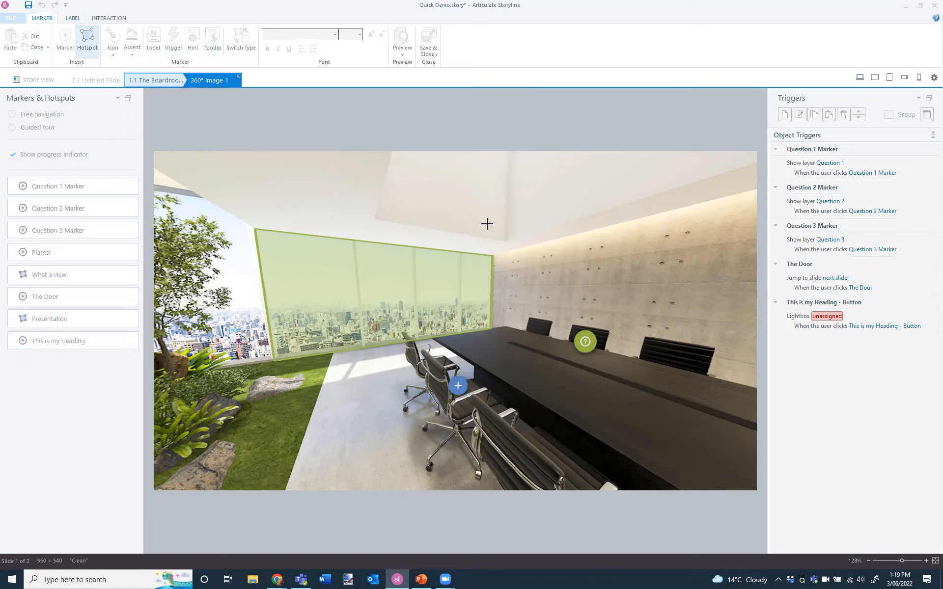
{"action": "left_click_drag", "start_coordinate": [560, 240], "coordinate": [632, 304]}
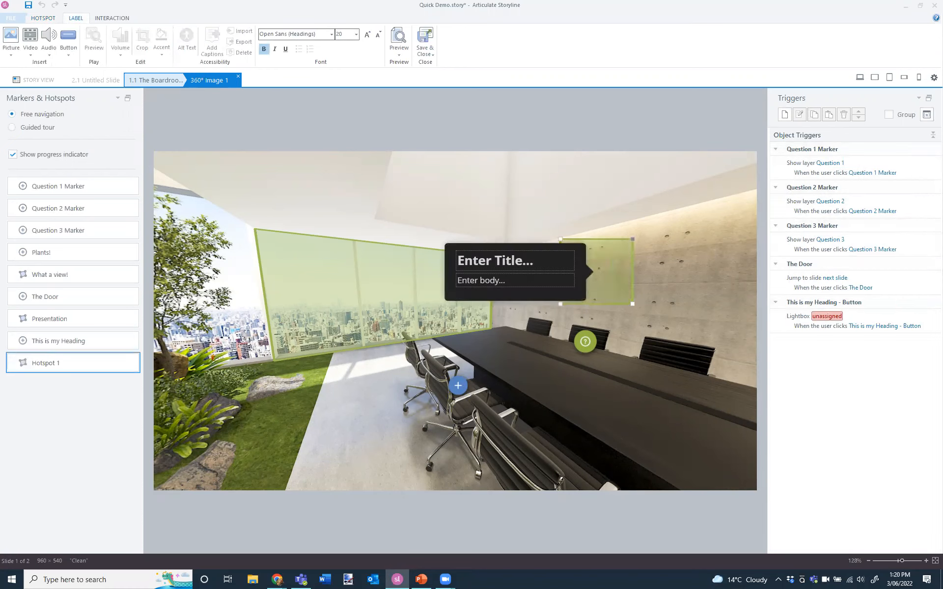
{"action": "left_click_drag", "start_coordinate": [632, 239], "coordinate": [613, 270]}
{"action": "left_click_drag", "start_coordinate": [560, 240], "coordinate": [588, 270]}
{"action": "left_click_drag", "start_coordinate": [562, 304], "coordinate": [615, 255]}
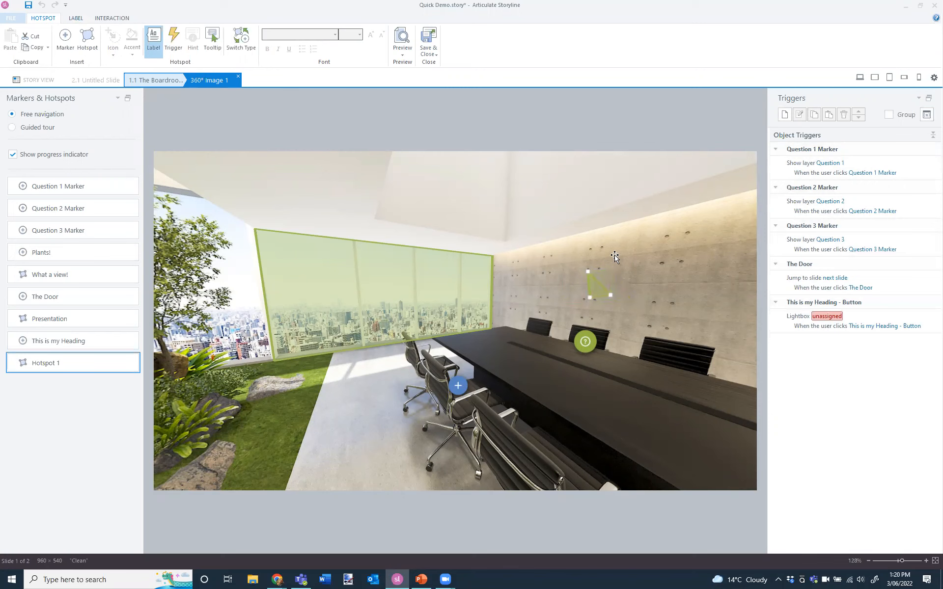
- Review the "This is my Heading" marker's label and its media and button options
{"action": "left_click", "coordinate": [457, 385]}
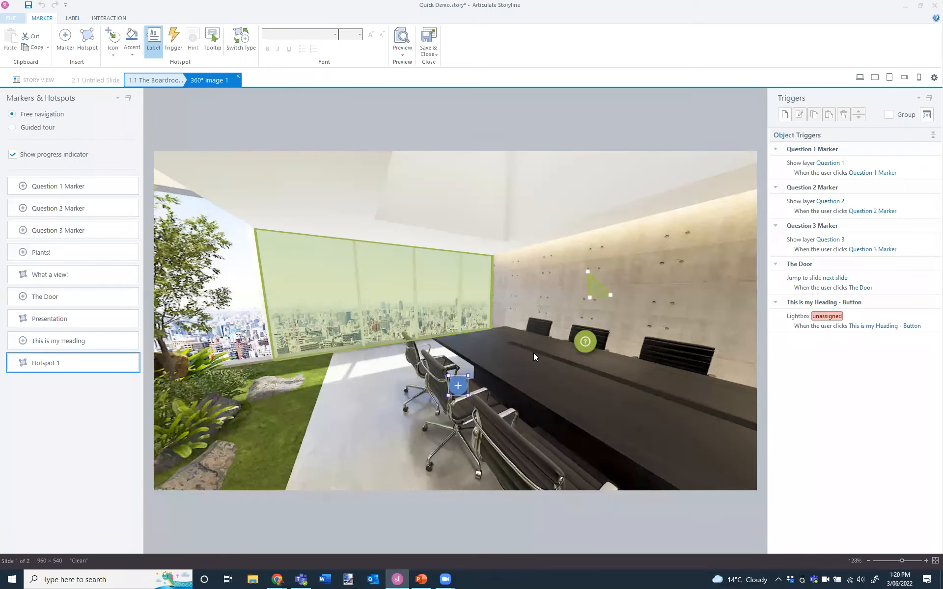
{"action": "left_click", "coordinate": [73, 18]}
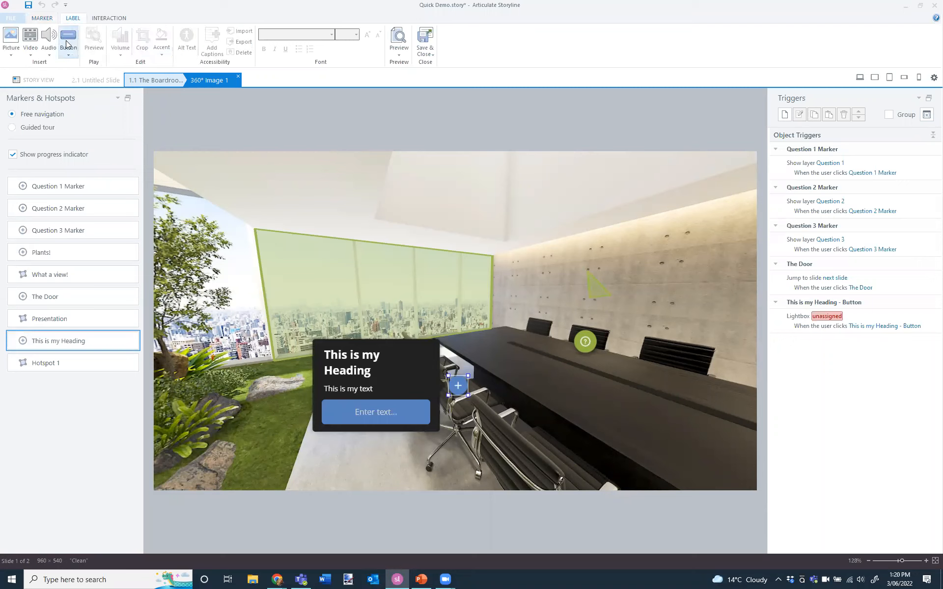
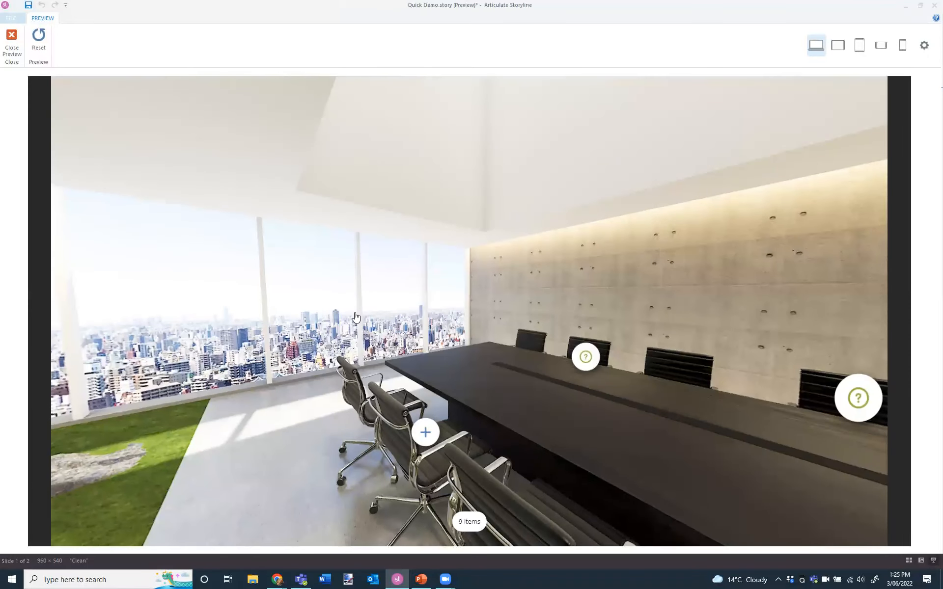
- Look around the previewed boardroom and open the "What a view!" hotspot on the windows
{"action": "left_click_drag", "start_coordinate": [327, 430], "coordinate": [491, 431]}
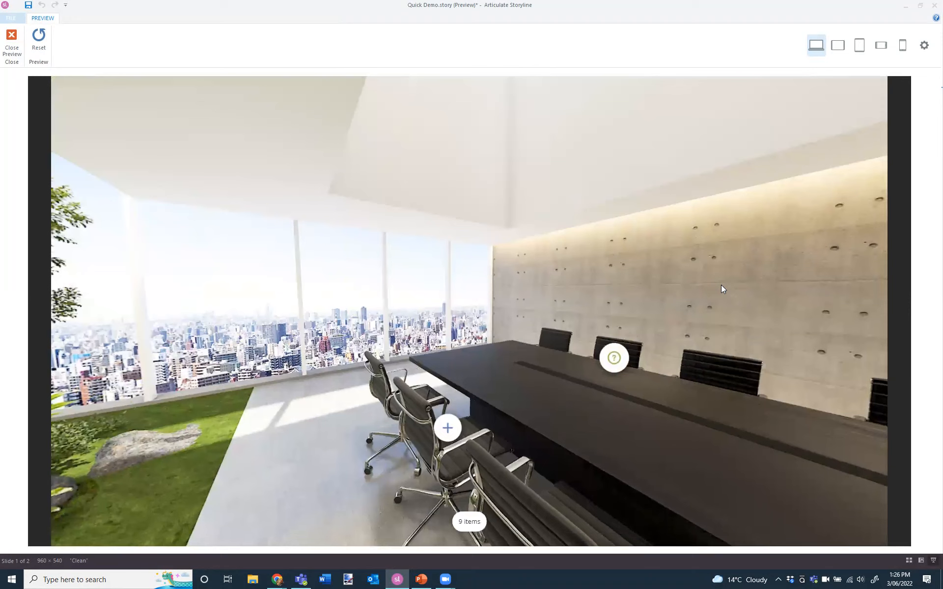
{"action": "left_click", "coordinate": [345, 290]}
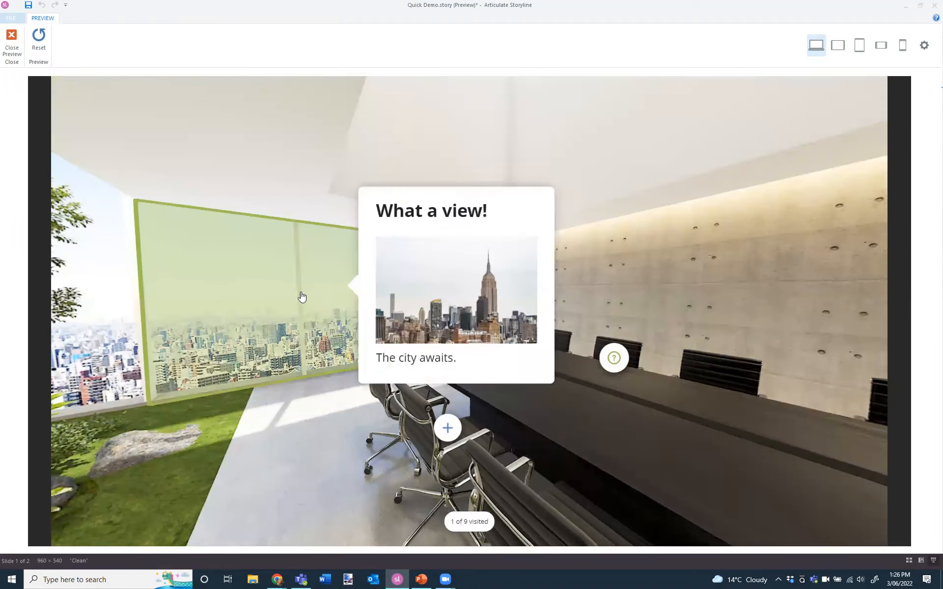
{"action": "left_click_drag", "start_coordinate": [393, 397], "coordinate": [604, 345]}
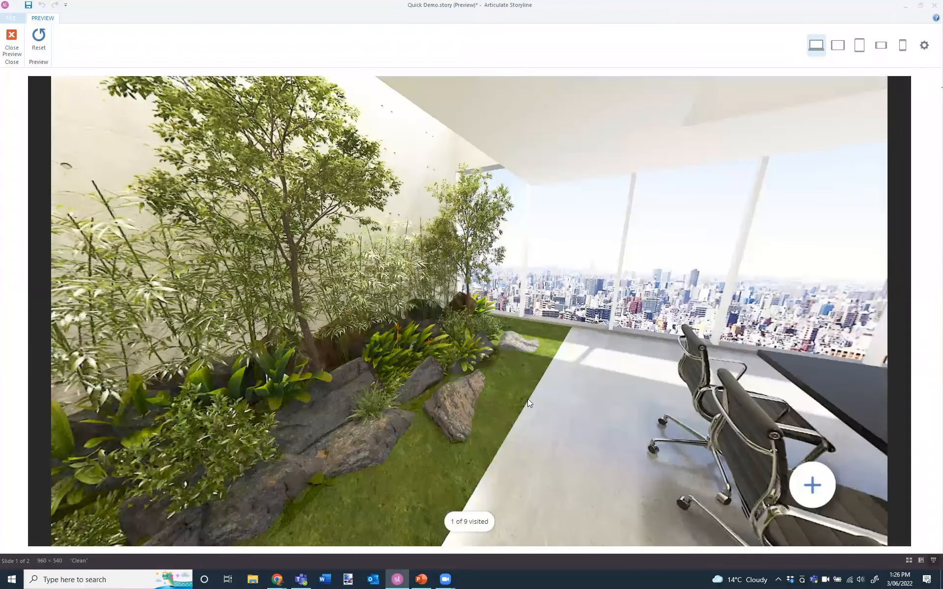
{"action": "scroll", "coordinate": [476, 527], "scroll_direction": "up", "scroll_amount": 3}
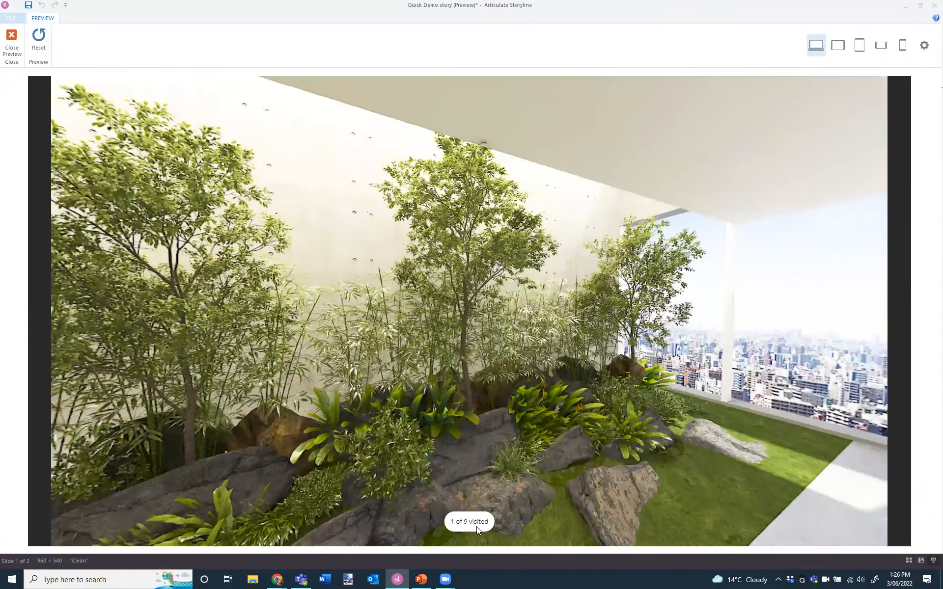
- Use the progress indicator to go to the plants marker, and open and close its label
{"action": "left_click", "coordinate": [477, 526]}
{"action": "left_click", "coordinate": [476, 526]}
{"action": "left_click", "coordinate": [374, 313]}
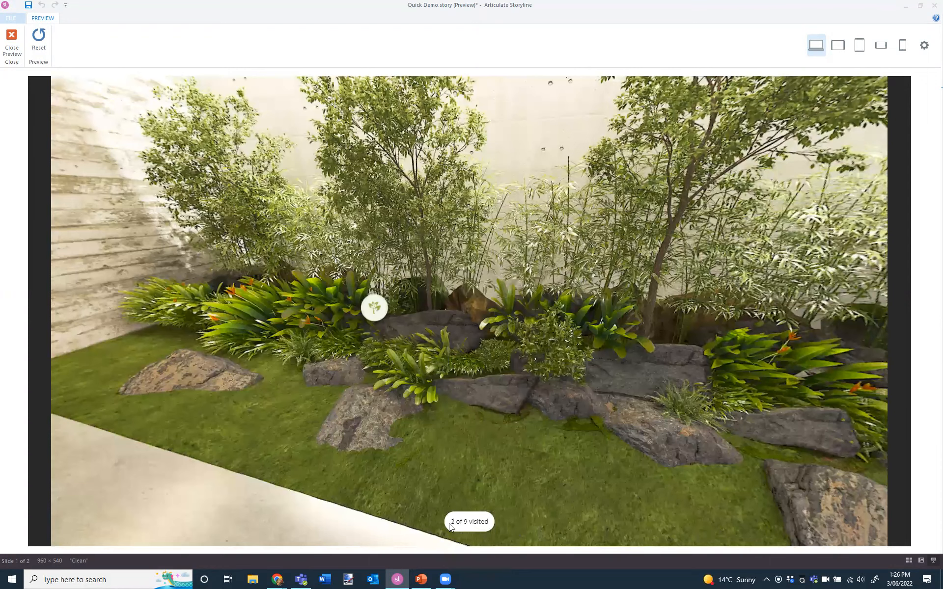
{"action": "left_click", "coordinate": [374, 310]}
{"action": "left_click", "coordinate": [340, 403]}
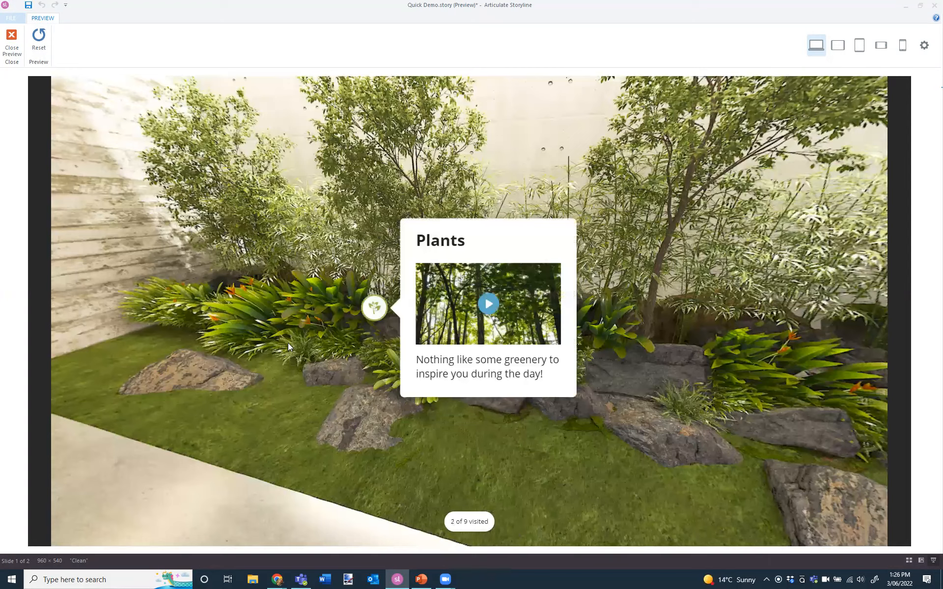
- Turn the view to the wall-mounted screen, try its Presentation hotspot, and look towards the question markers
{"action": "left_click_drag", "start_coordinate": [288, 343], "coordinate": [550, 370]}
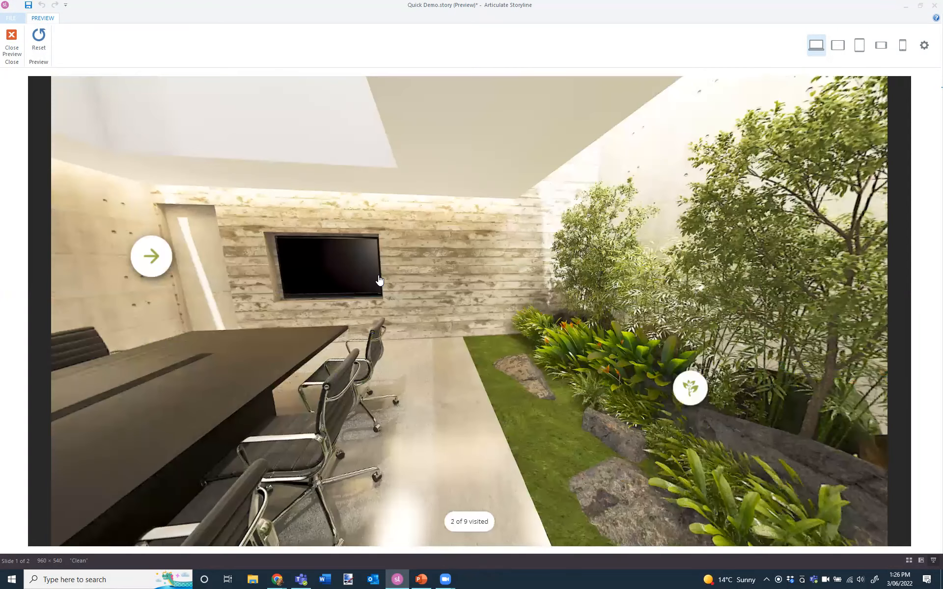
{"action": "left_click", "coordinate": [379, 280]}
{"action": "left_click", "coordinate": [277, 287]}
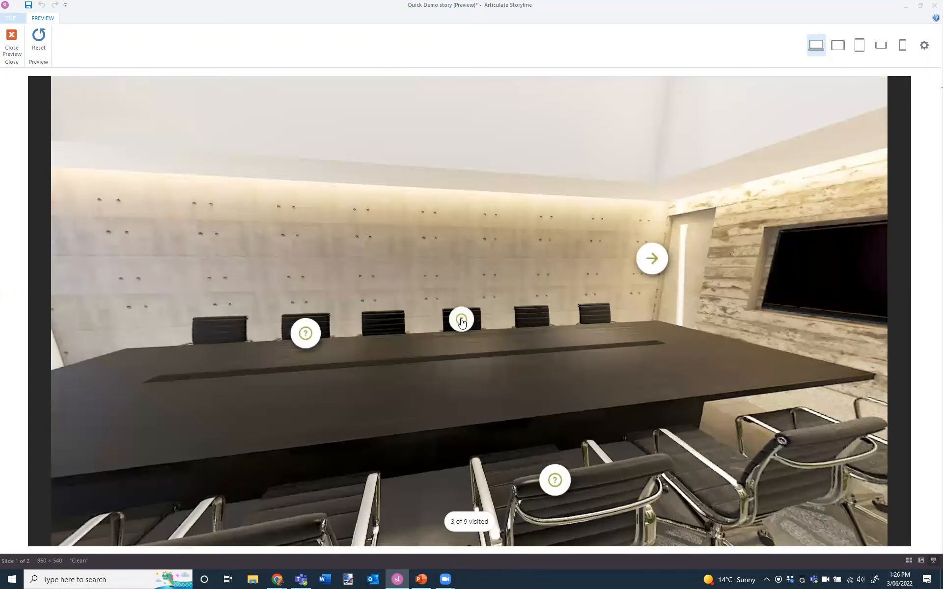
- Try the question markers around the boardroom table, answer one question with 15 minutes, and close each question
{"action": "left_click", "coordinate": [461, 321]}
{"action": "left_click", "coordinate": [650, 207]}
{"action": "left_click", "coordinate": [555, 480]}
{"action": "left_click", "coordinate": [642, 286]}
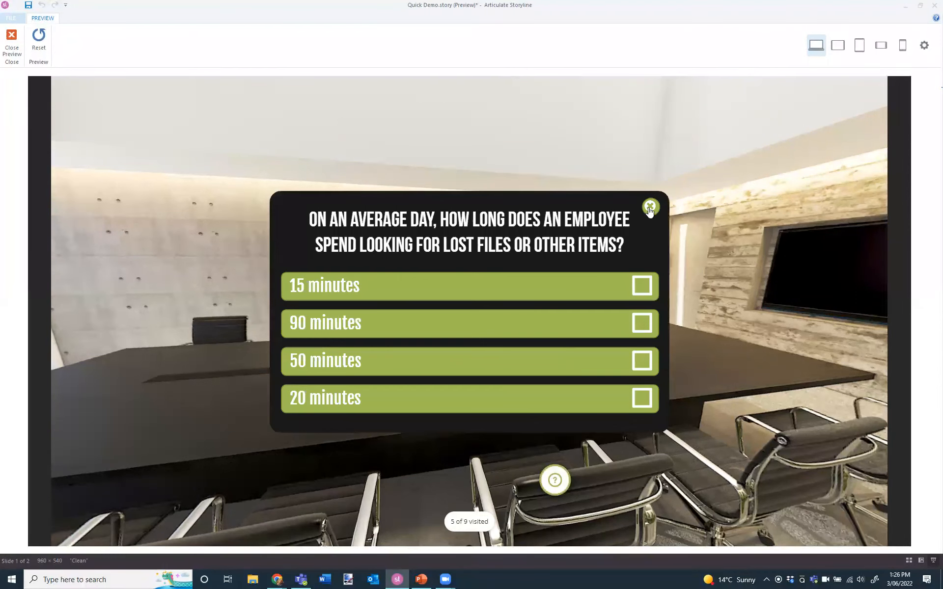
{"action": "left_click", "coordinate": [313, 336]}
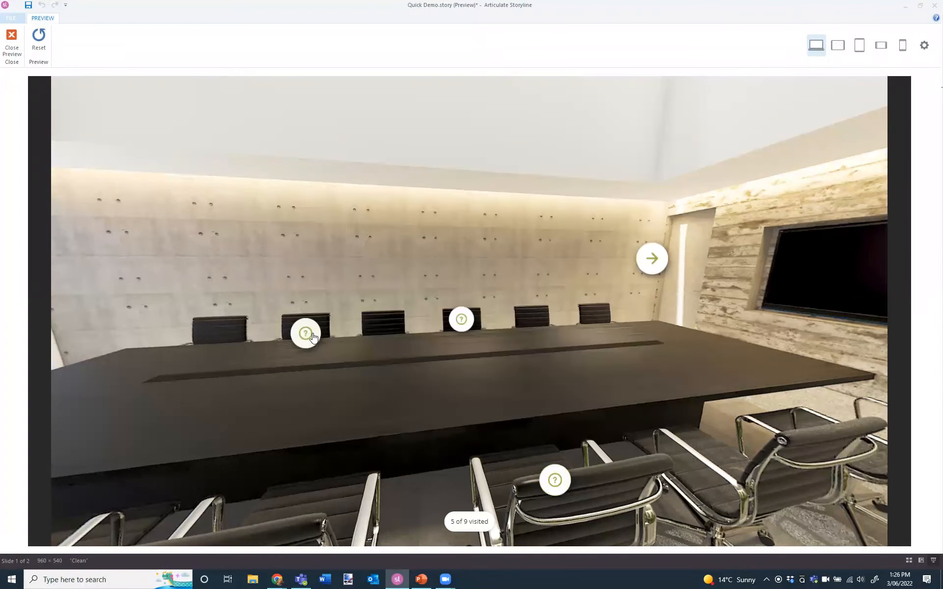
{"action": "left_click", "coordinate": [651, 206]}
- Turn the view to the plus marker on the chairs, test its label's Continue button, and dismiss the link message
{"action": "left_click_drag", "start_coordinate": [167, 433], "coordinate": [265, 372]}
{"action": "left_click", "coordinate": [266, 371]}
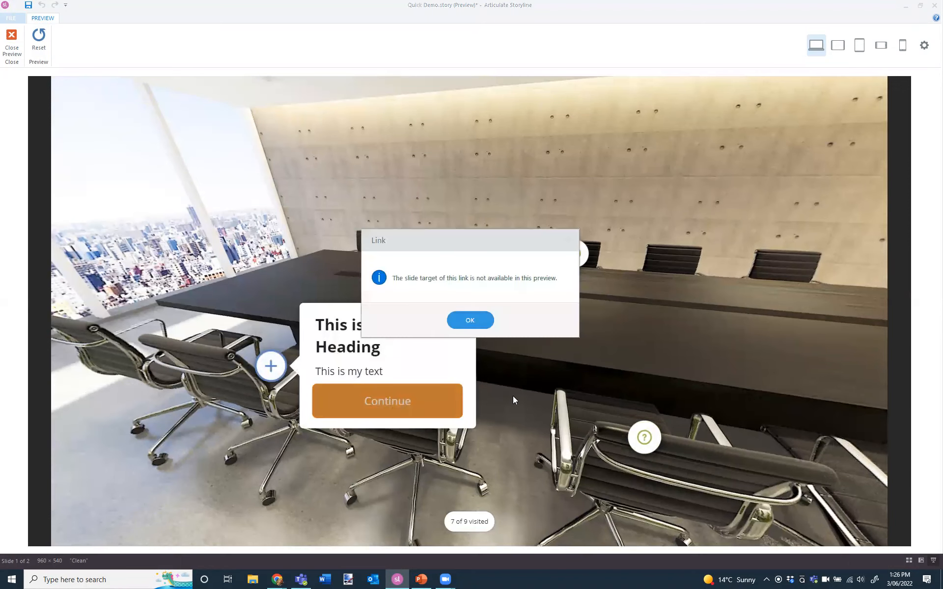
{"action": "left_click", "coordinate": [470, 320]}
- Look across the garden and windows, and reopen the "This is my Heading" marker's label
{"action": "left_click_drag", "start_coordinate": [346, 349], "coordinate": [679, 415]}
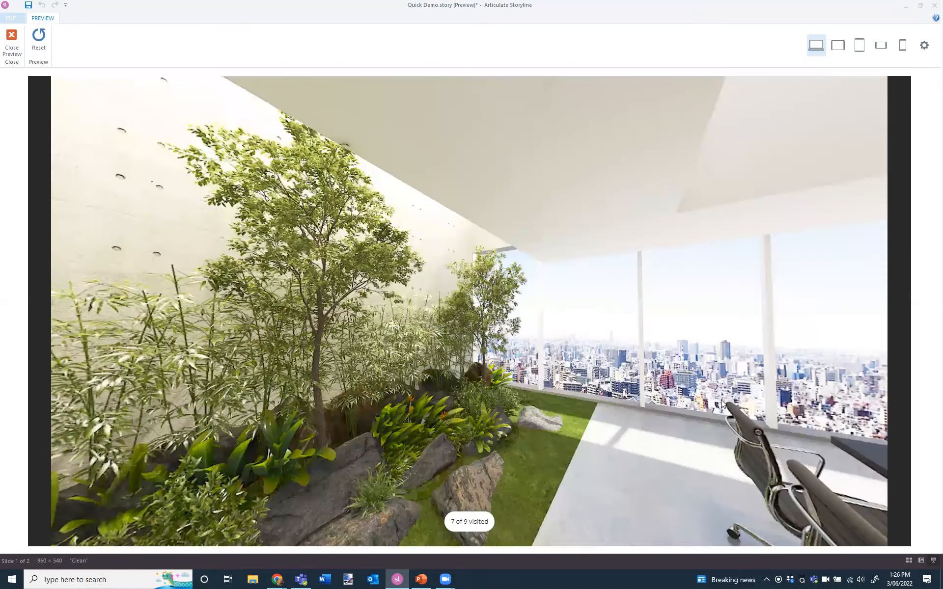
{"action": "left_click_drag", "start_coordinate": [761, 432], "coordinate": [373, 370]}
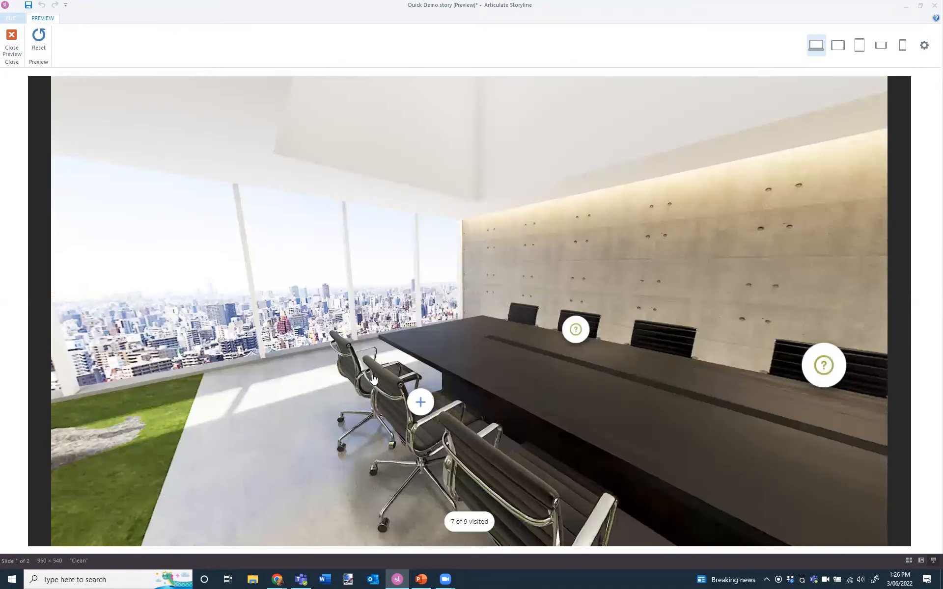
{"action": "left_click", "coordinate": [420, 402]}
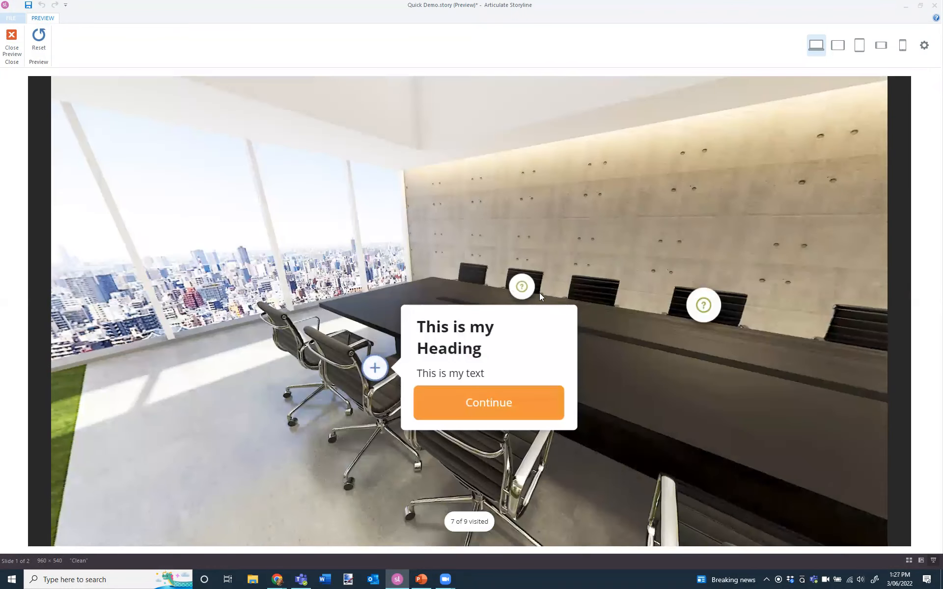
- Close the open question, turn towards the wall screen, and open and close the question marker on the near chair
{"action": "left_click", "coordinate": [648, 208]}
{"action": "left_click_drag", "start_coordinate": [642, 354], "coordinate": [498, 363]}
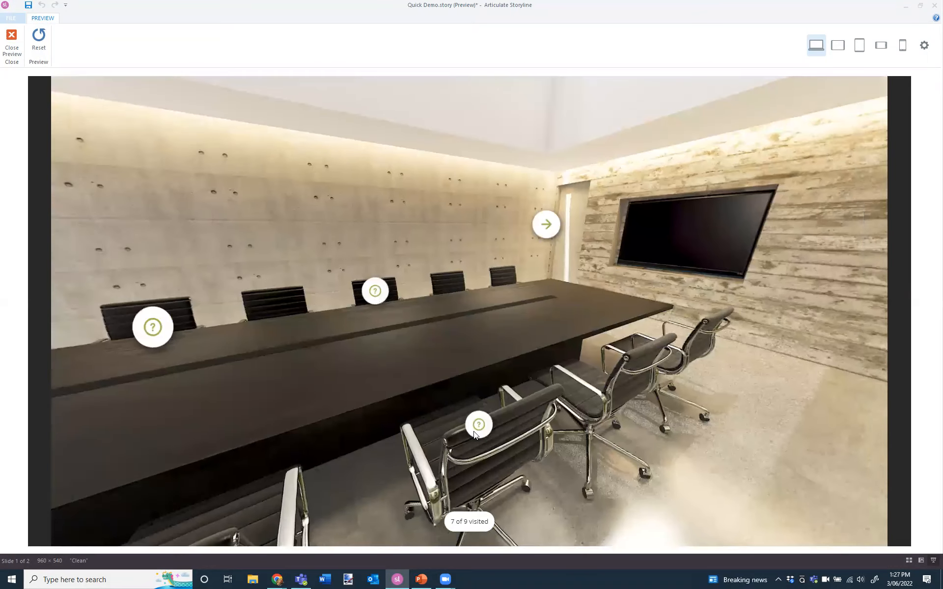
{"action": "left_click", "coordinate": [478, 425]}
{"action": "left_click", "coordinate": [649, 208]}
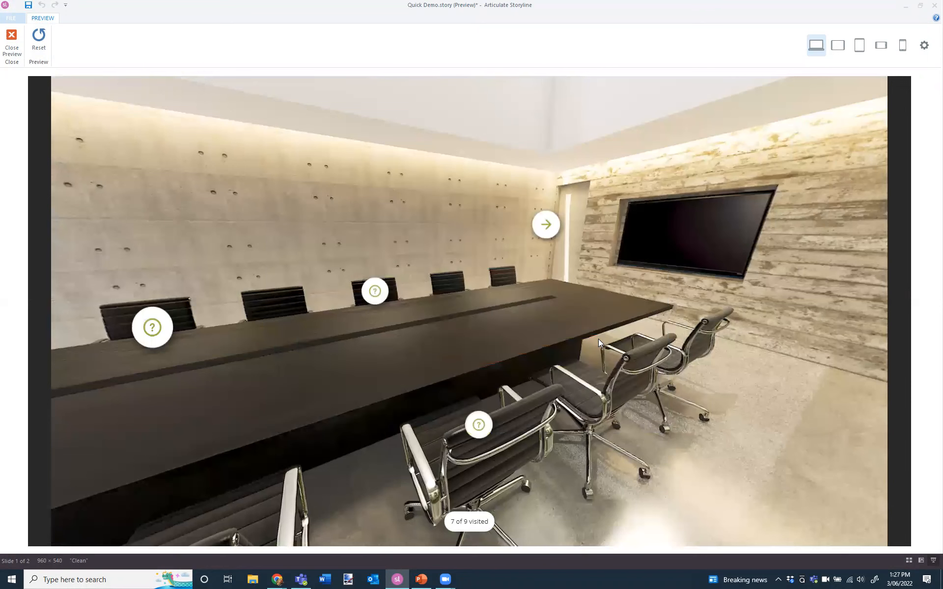
- Bring the wall-mounted screen into view, and open and close its Presentation hotspot label
{"action": "left_click_drag", "start_coordinate": [509, 168], "coordinate": [507, 197]}
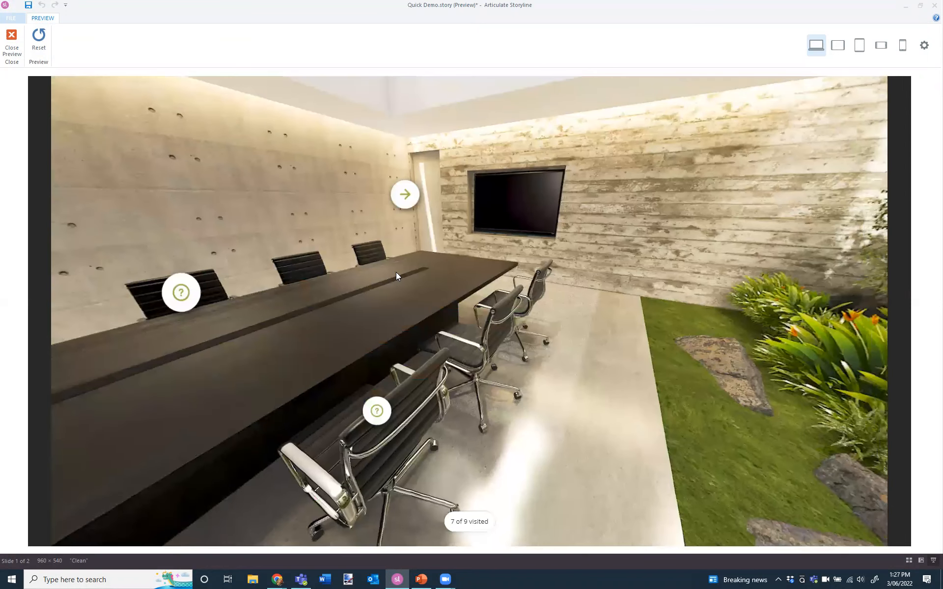
{"action": "left_click", "coordinate": [518, 210]}
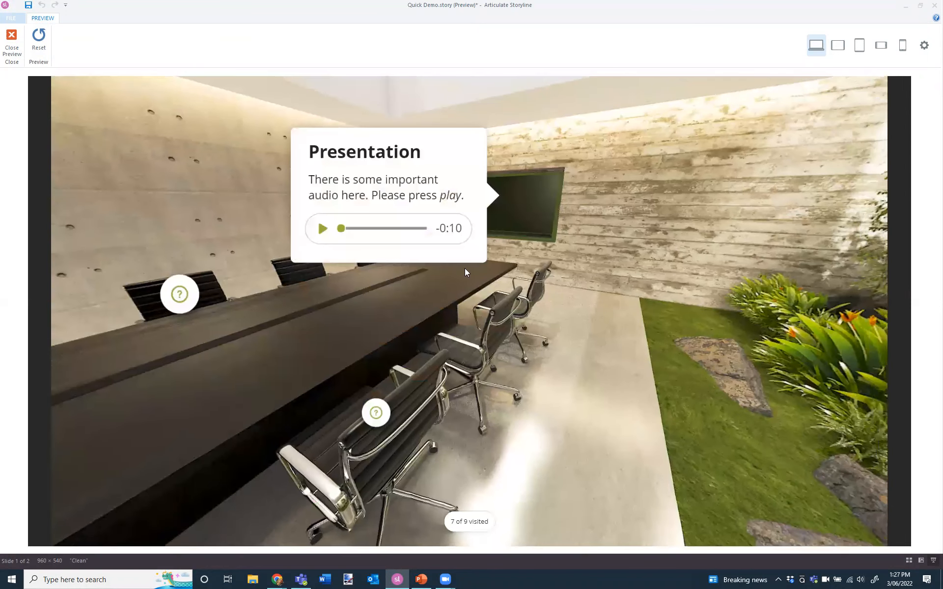
{"action": "left_click", "coordinate": [435, 300]}
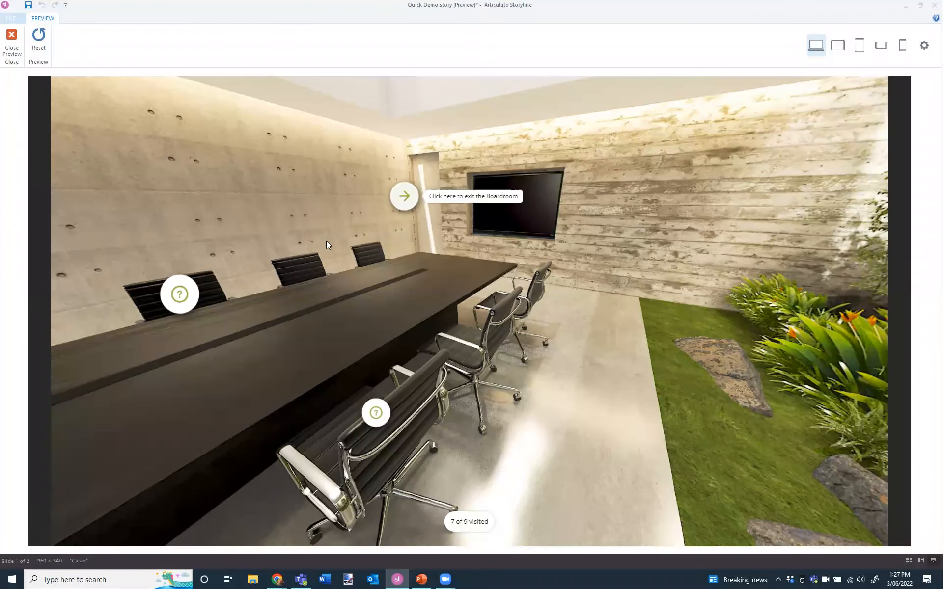
- Look around the room back to the table, reopen the question about time spent looking for lost files, and close it
{"action": "left_click_drag", "start_coordinate": [539, 282], "coordinate": [430, 338]}
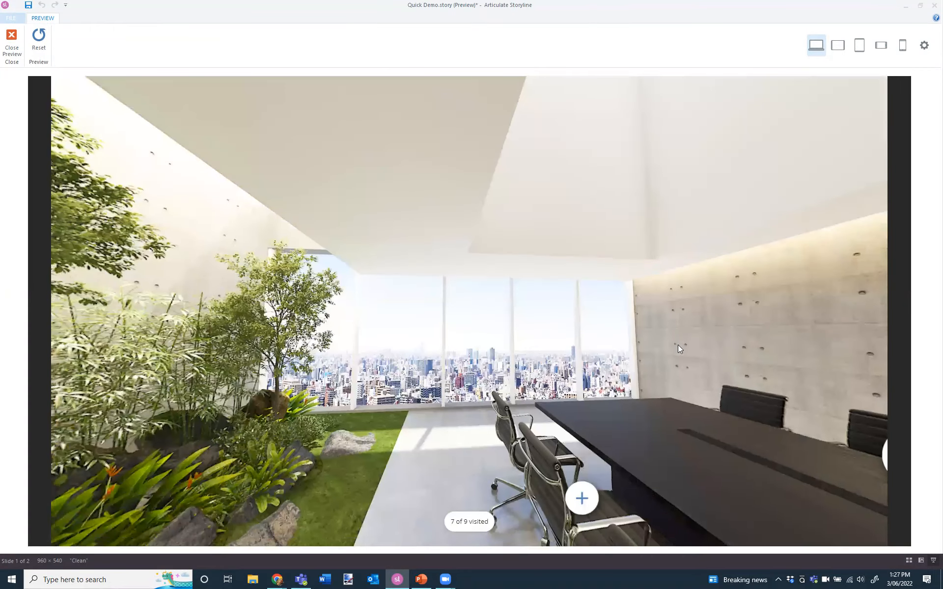
{"action": "left_click_drag", "start_coordinate": [598, 382], "coordinate": [515, 351]}
{"action": "left_click_drag", "start_coordinate": [616, 432], "coordinate": [626, 329]}
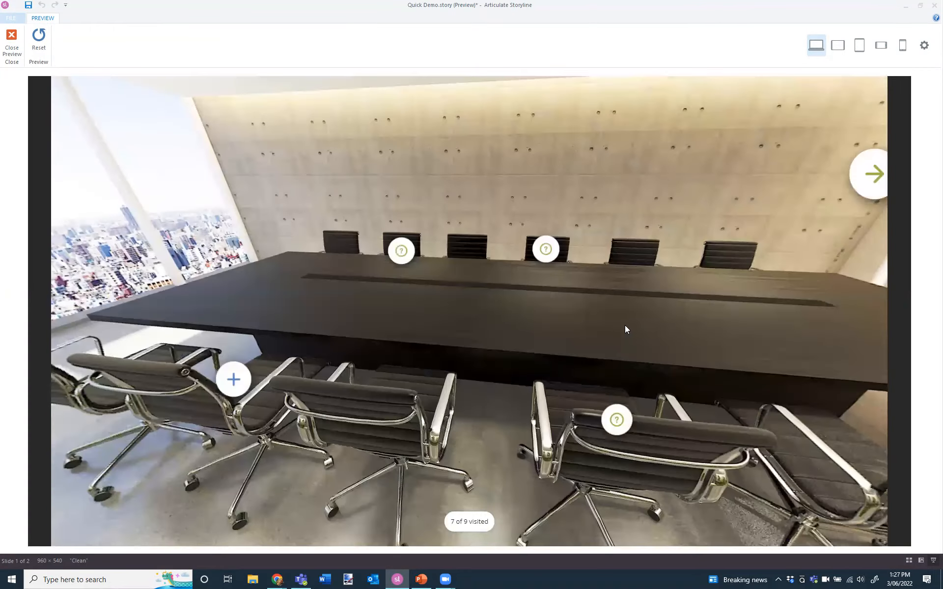
{"action": "left_click", "coordinate": [617, 247]}
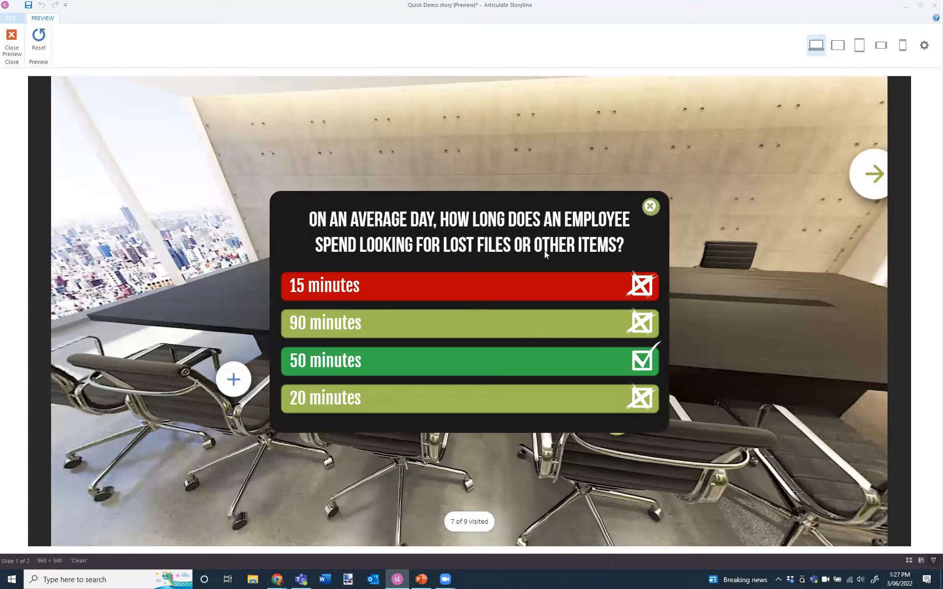
{"action": "left_click", "coordinate": [649, 207]}
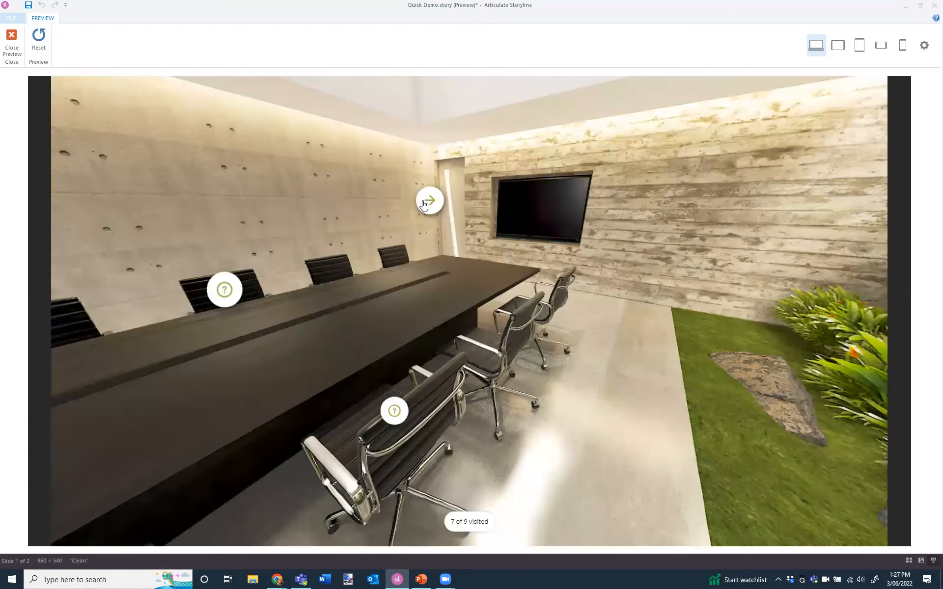
- Try the arrow marker that exits the boardroom, look around the garden and windows, and close the preview
{"action": "left_click", "coordinate": [424, 204]}
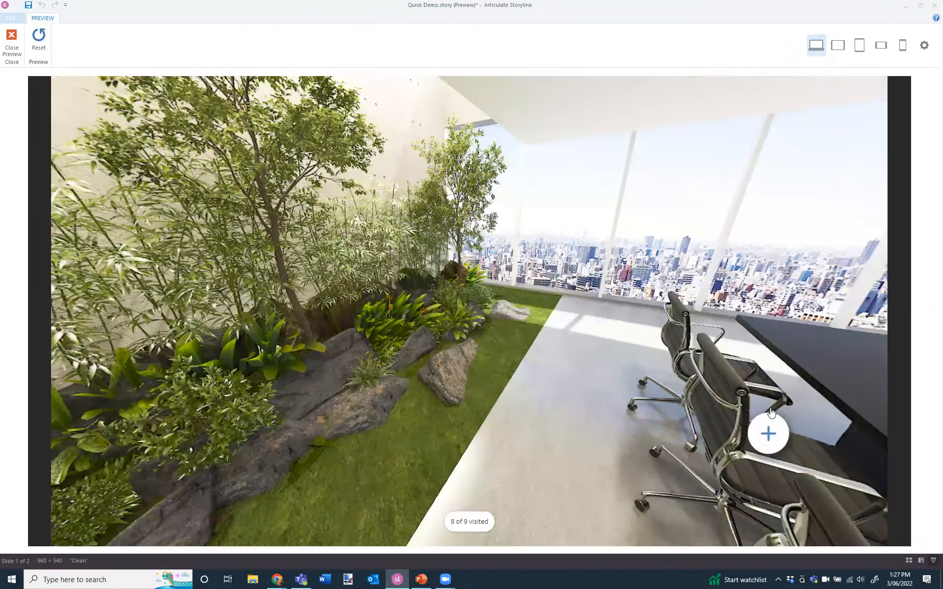
{"action": "left_click", "coordinate": [770, 415]}
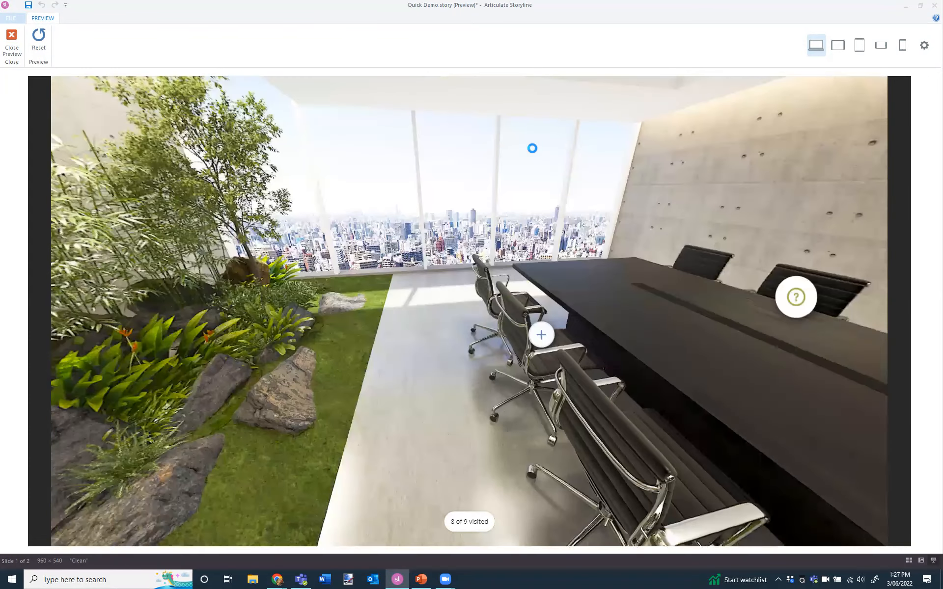
{"action": "left_click", "coordinate": [12, 42]}
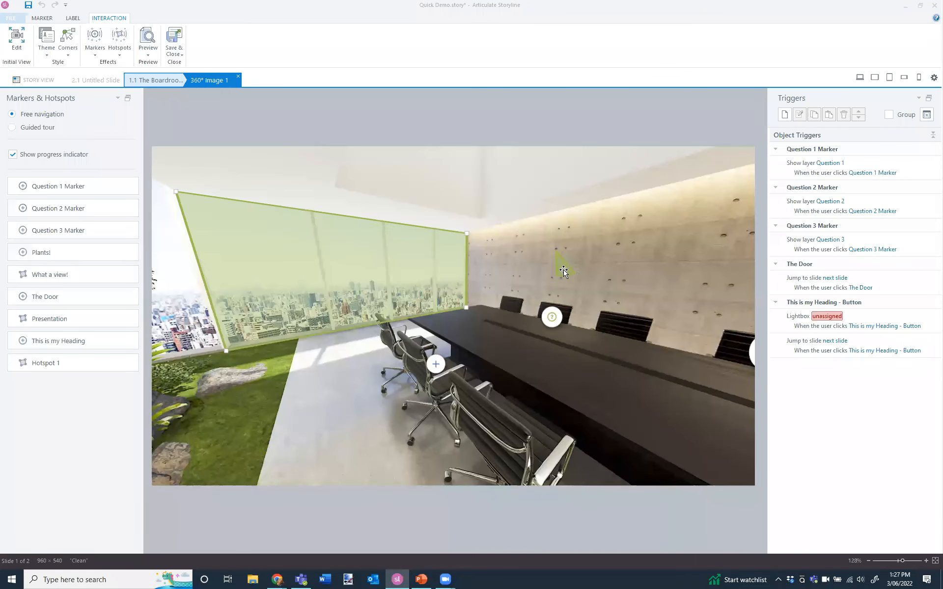
- Turn on Reveal Hotspots together with Pulse Hotspots If Unvisited for the interaction's hotspots
{"action": "double_click", "coordinate": [565, 271]}
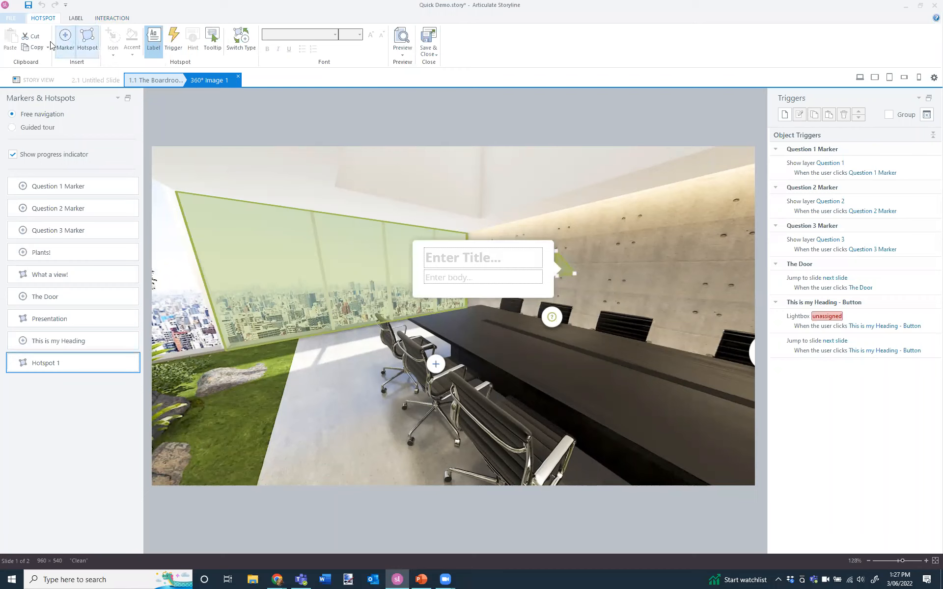
{"action": "left_click", "coordinate": [107, 20]}
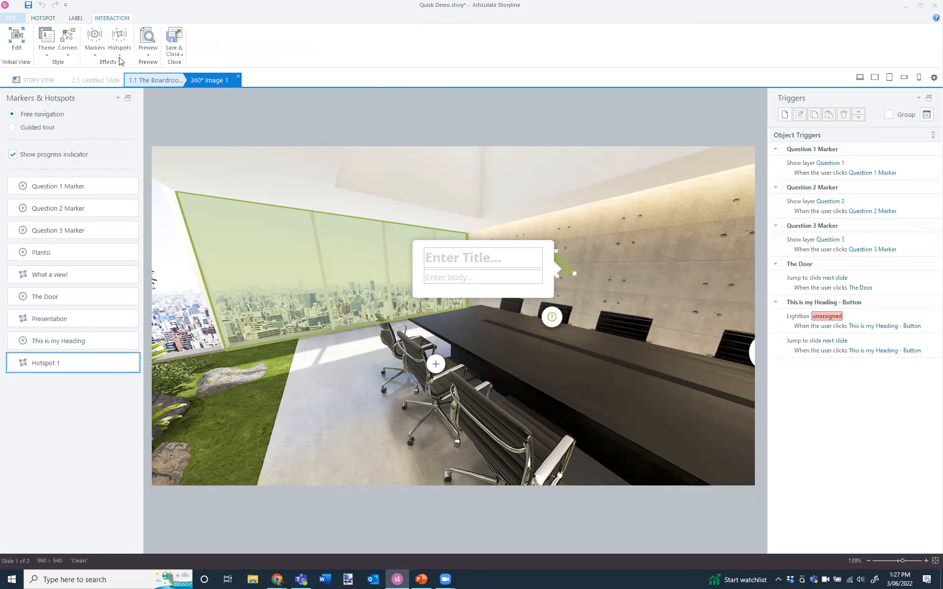
{"action": "left_click", "coordinate": [118, 57]}
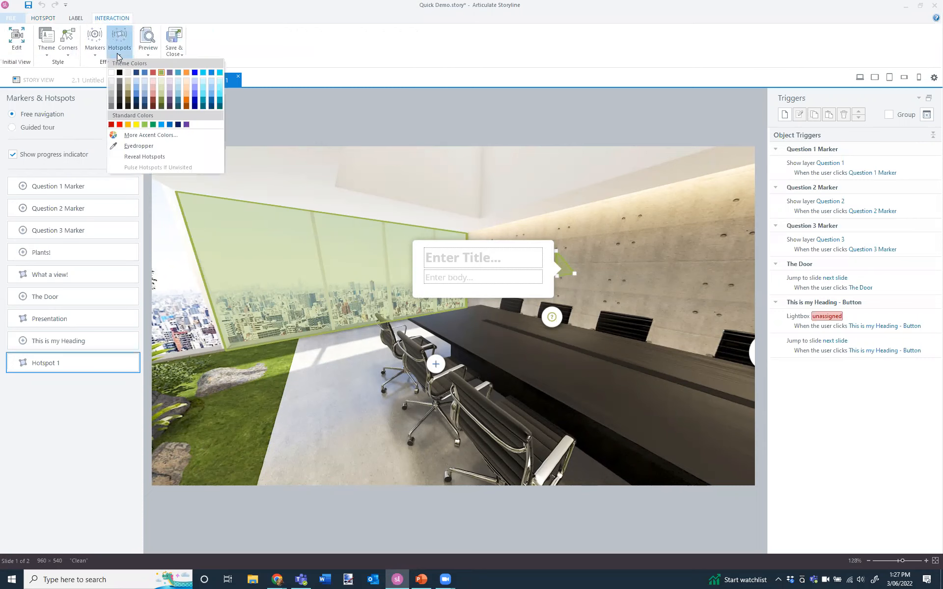
{"action": "left_click", "coordinate": [569, 267]}
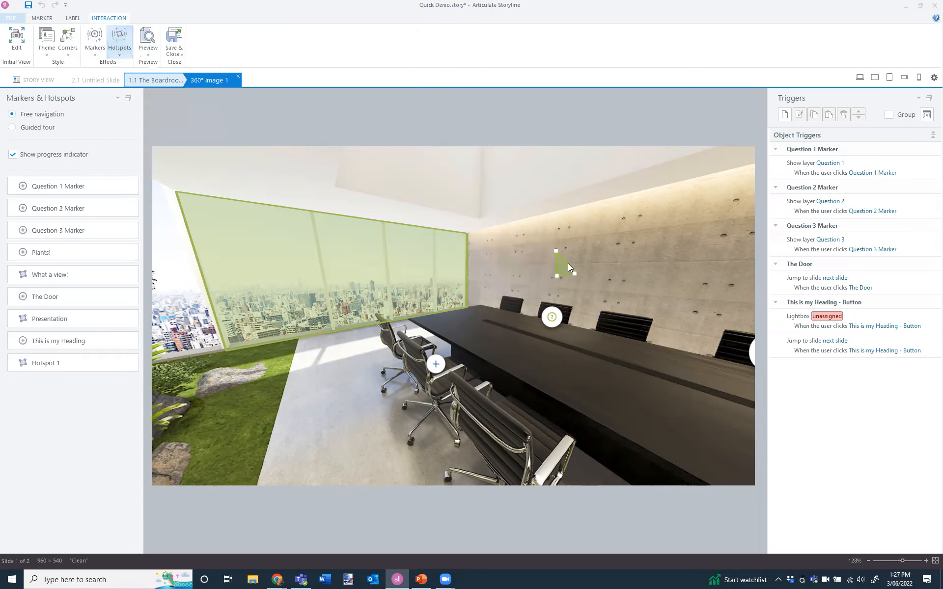
{"action": "left_click_drag", "start_coordinate": [624, 355], "coordinate": [609, 354]}
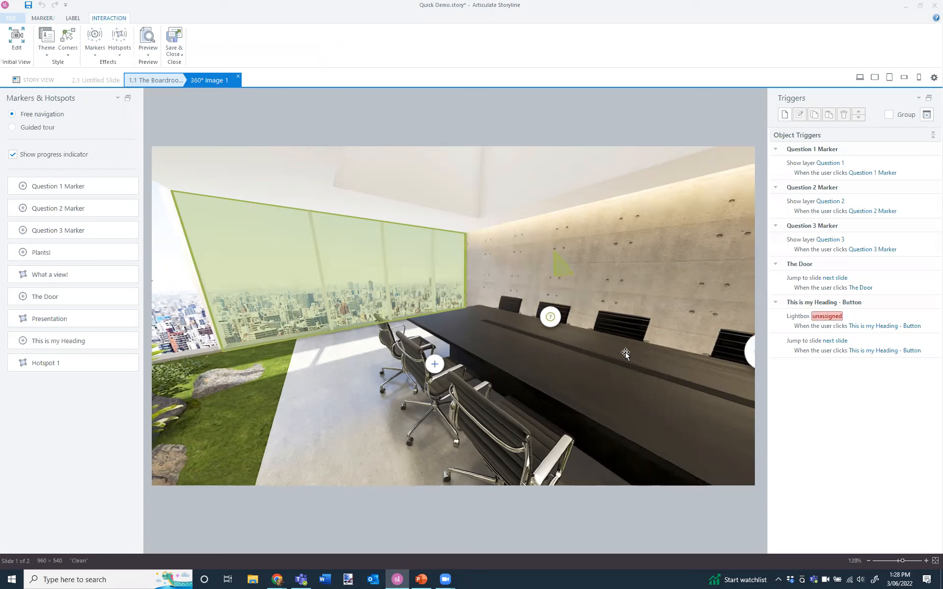
{"action": "left_click", "coordinate": [118, 51]}
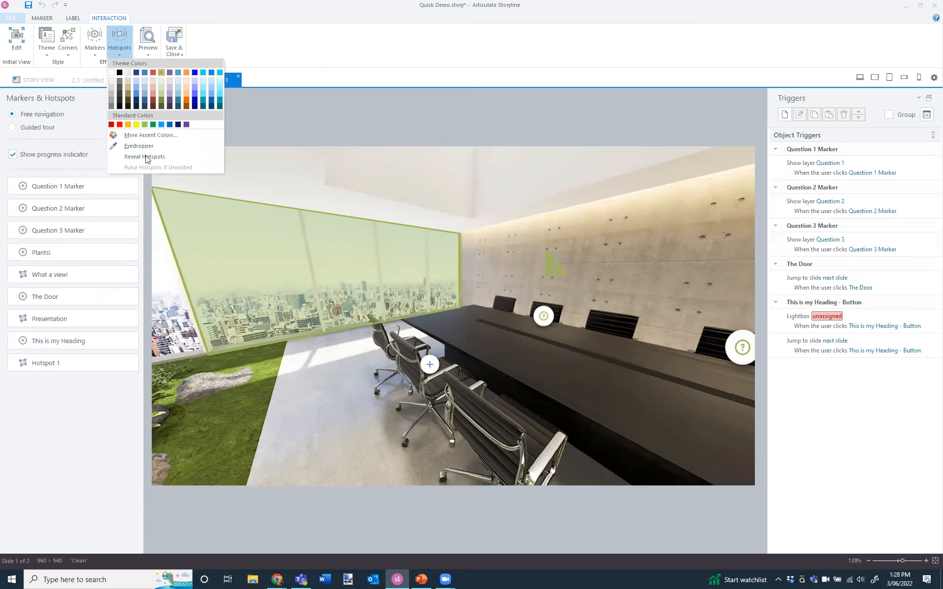
{"action": "left_click", "coordinate": [122, 52]}
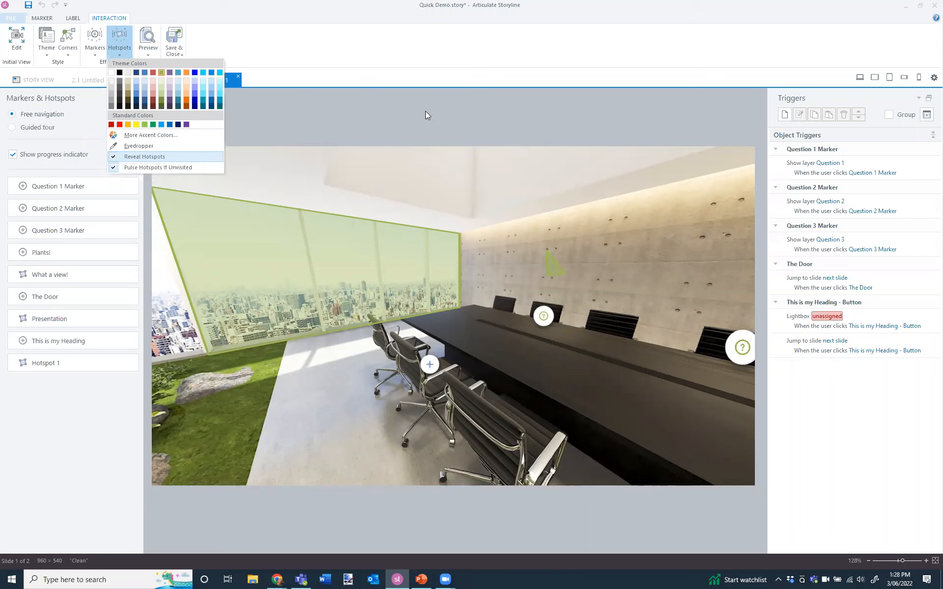
{"action": "left_click", "coordinate": [600, 126]}
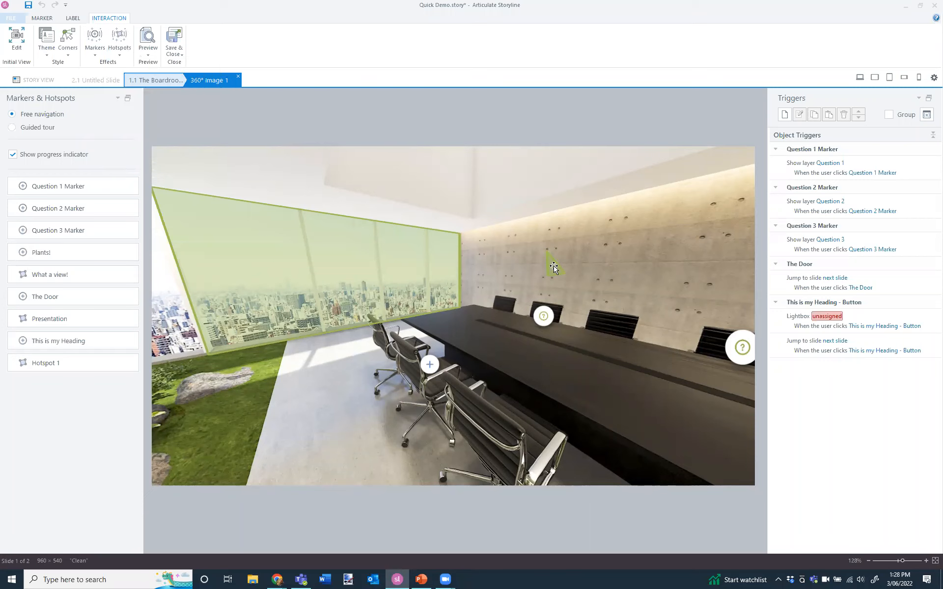
- Delete the small Hotspot 1 from the concrete wall
{"action": "left_click", "coordinate": [553, 267]}
{"action": "key", "text": "Delete"}
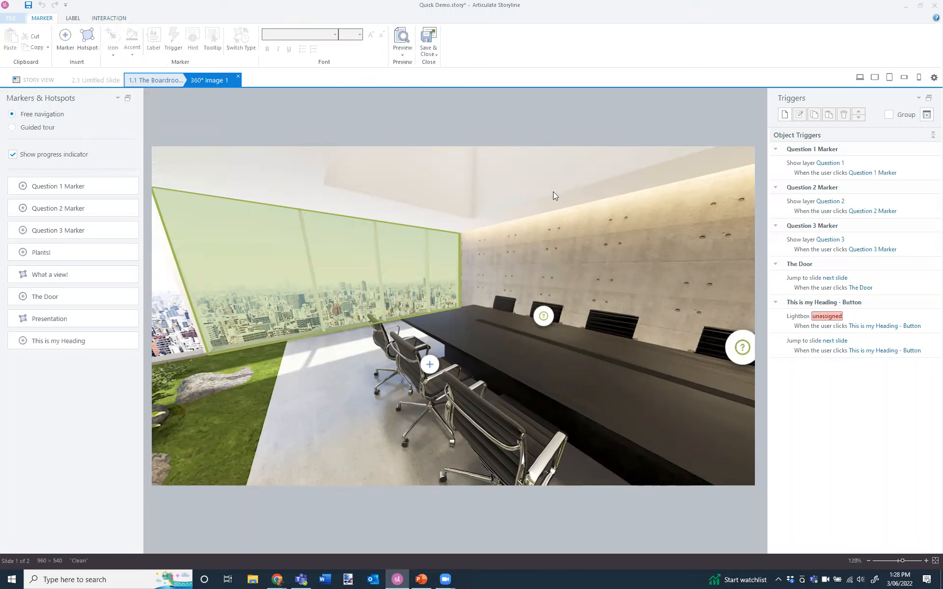
- Switch the 360° interaction to a theme with solid accent-coloured markers and white icons
{"action": "left_click", "coordinate": [544, 314]}
{"action": "left_click", "coordinate": [96, 19]}
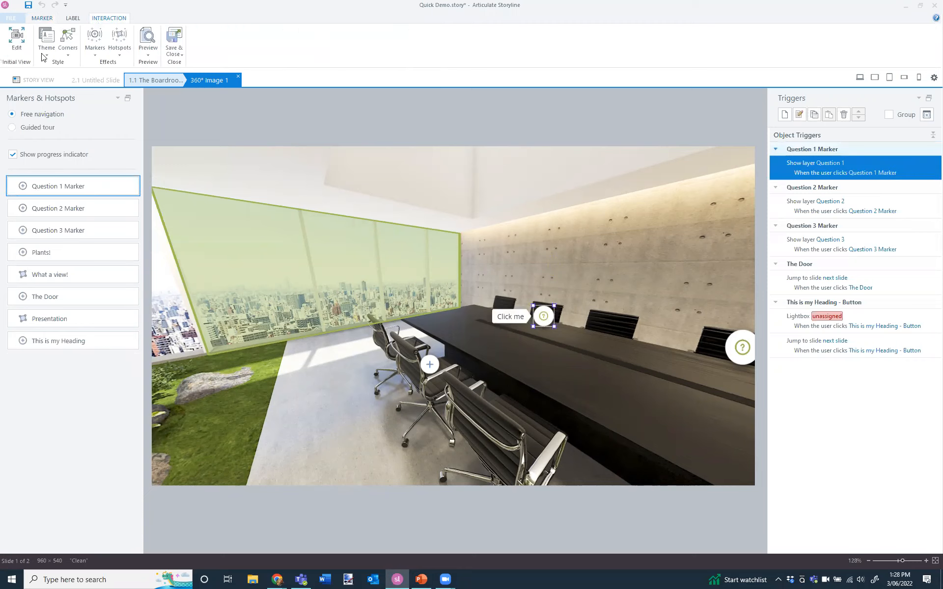
{"action": "left_click", "coordinate": [46, 52]}
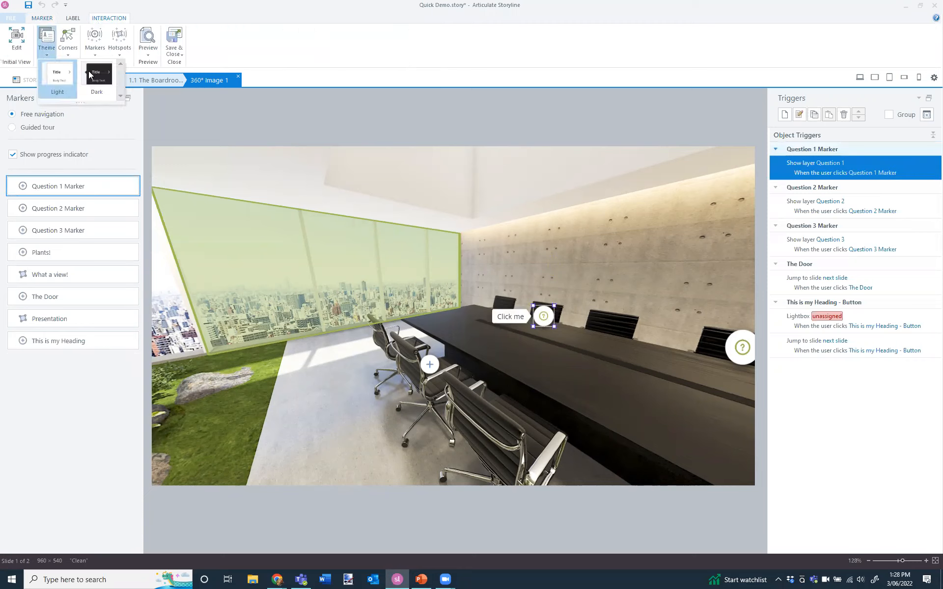
{"action": "left_click", "coordinate": [582, 100]}
{"action": "left_click", "coordinate": [539, 141]}
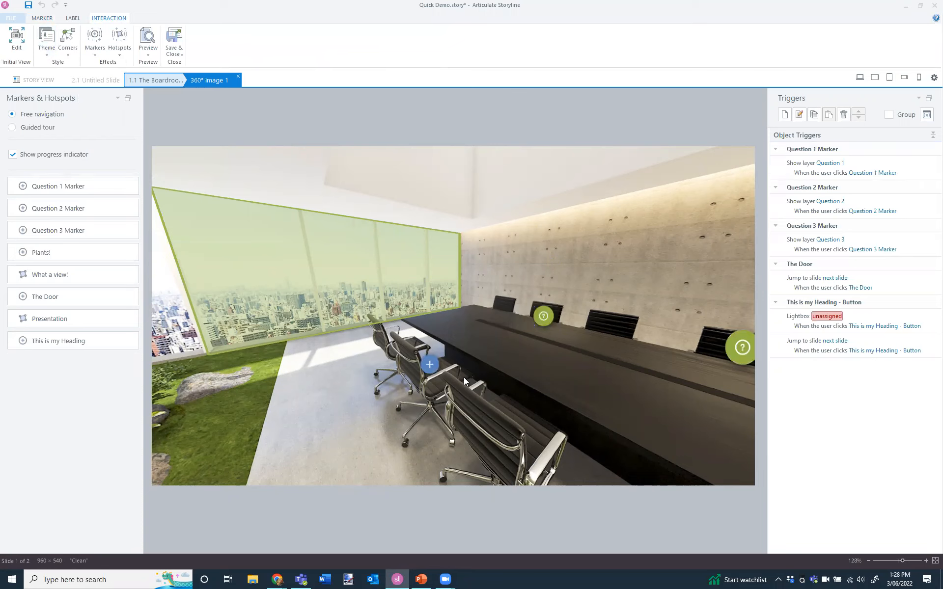
- Look around the boardroom to examine the restyled markers and hotspots, and open the hotspot effect options
{"action": "left_click_drag", "start_coordinate": [500, 259], "coordinate": [497, 258]}
{"action": "left_click_drag", "start_coordinate": [397, 192], "coordinate": [669, 238]}
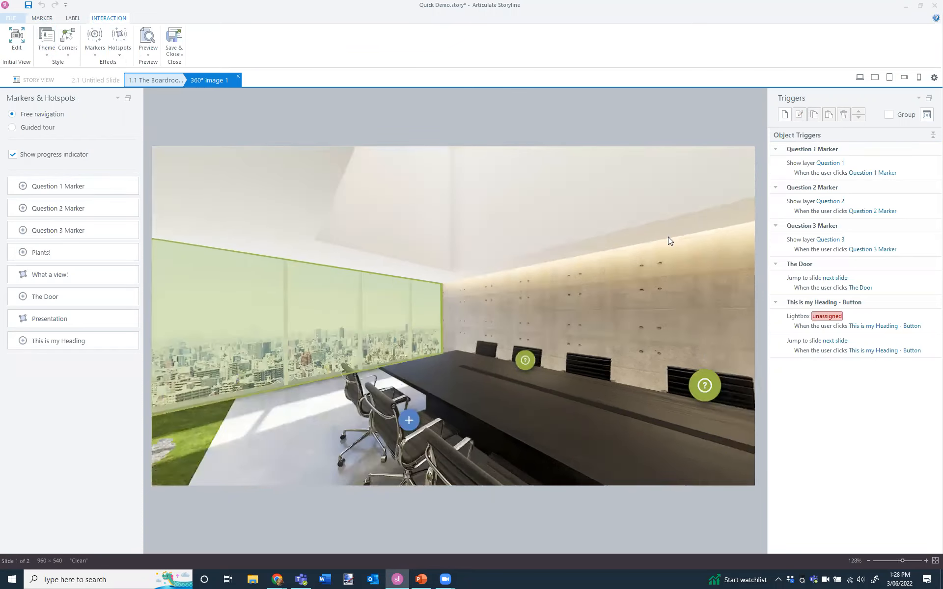
{"action": "left_click_drag", "start_coordinate": [422, 244], "coordinate": [636, 220]}
{"action": "left_click_drag", "start_coordinate": [541, 223], "coordinate": [504, 216]}
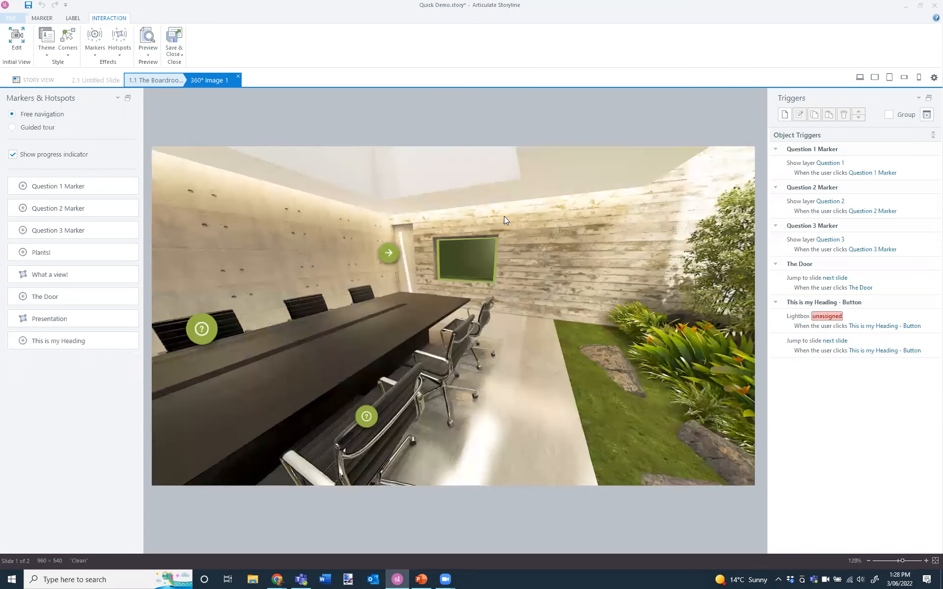
{"action": "left_click_drag", "start_coordinate": [380, 211], "coordinate": [378, 194]}
{"action": "left_click_drag", "start_coordinate": [605, 365], "coordinate": [596, 369]}
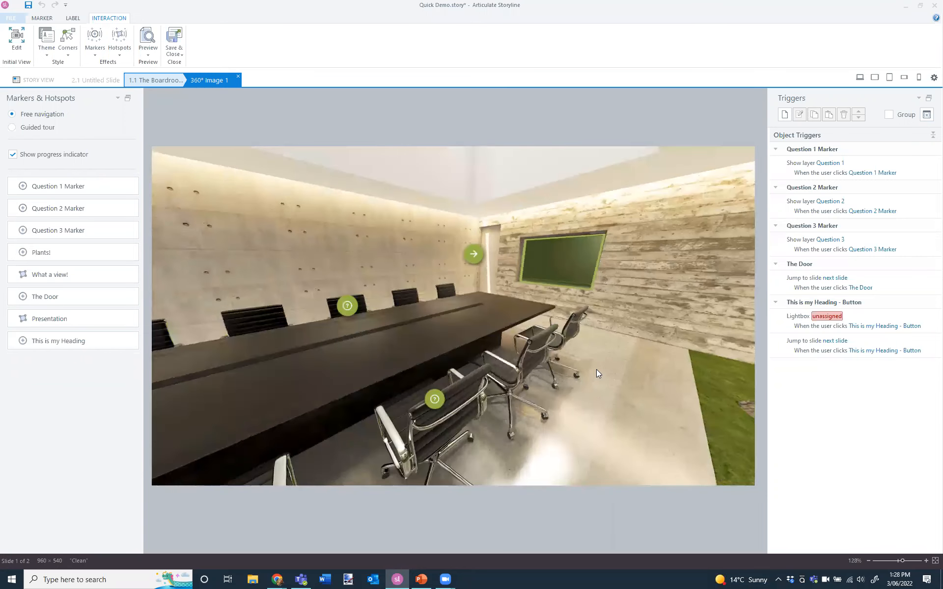
{"action": "left_click_drag", "start_coordinate": [670, 341], "coordinate": [539, 218]}
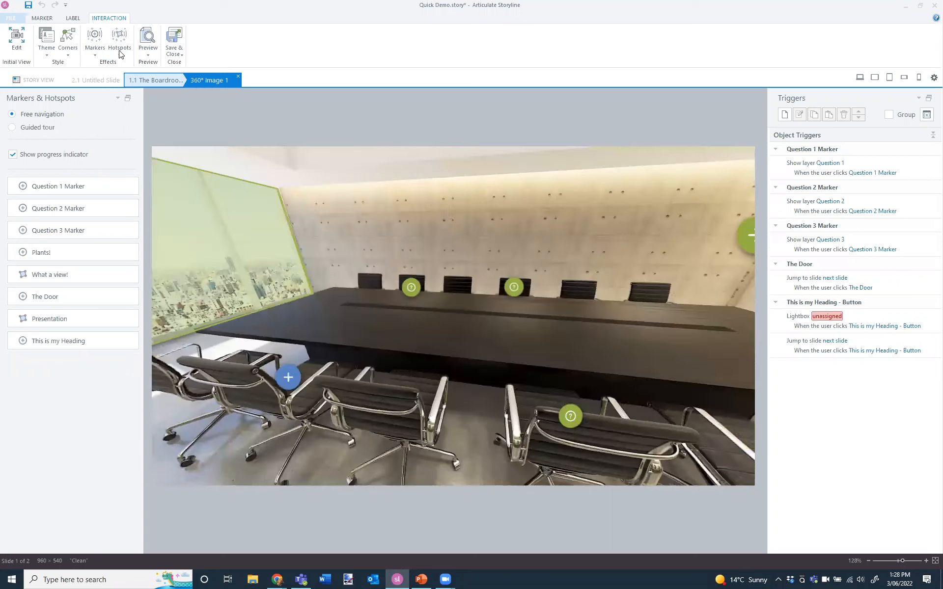
{"action": "left_click", "coordinate": [120, 54]}
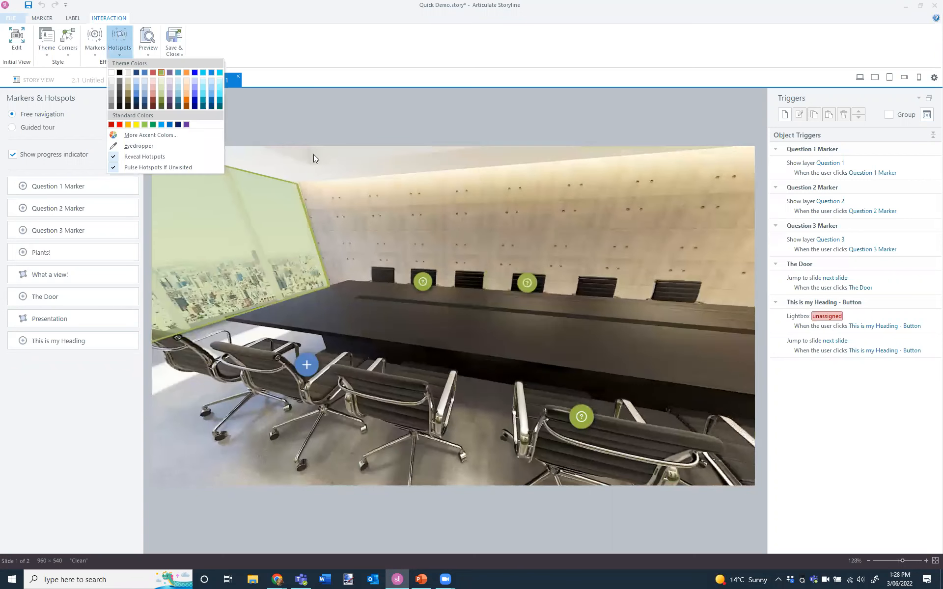
- Preview the slide and look around the boardroom, testing the window and wall-screen hotspots
{"action": "key", "text": "Escape"}
{"action": "key", "text": "F12"}
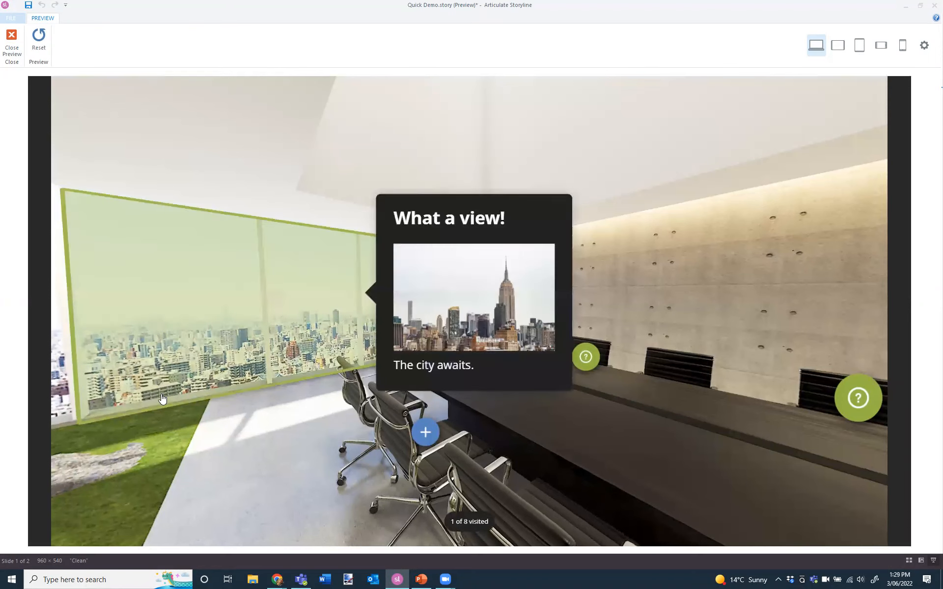
{"action": "left_click", "coordinate": [604, 339]}
{"action": "left_click_drag", "start_coordinate": [659, 215], "coordinate": [574, 231]}
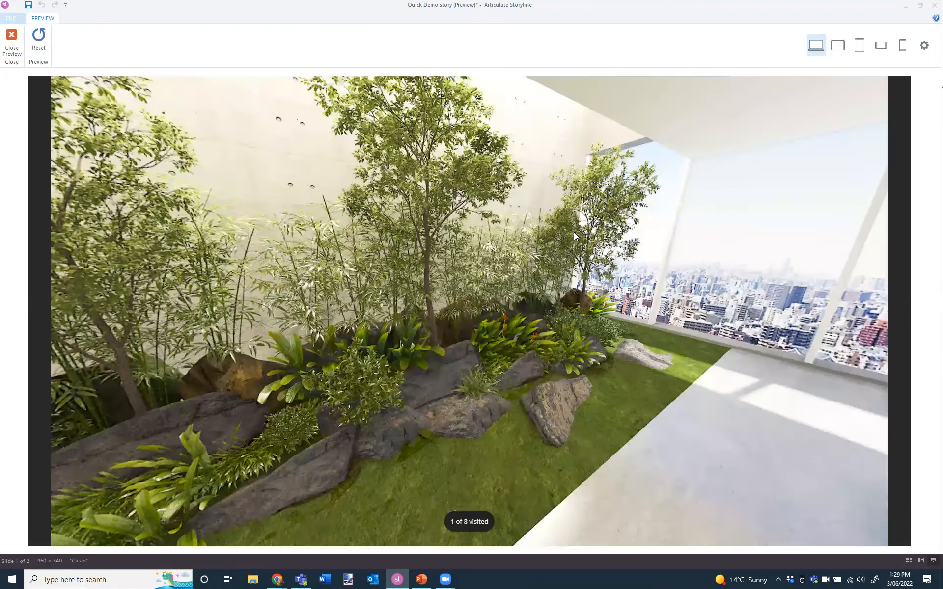
{"action": "left_click_drag", "start_coordinate": [461, 271], "coordinate": [472, 350]}
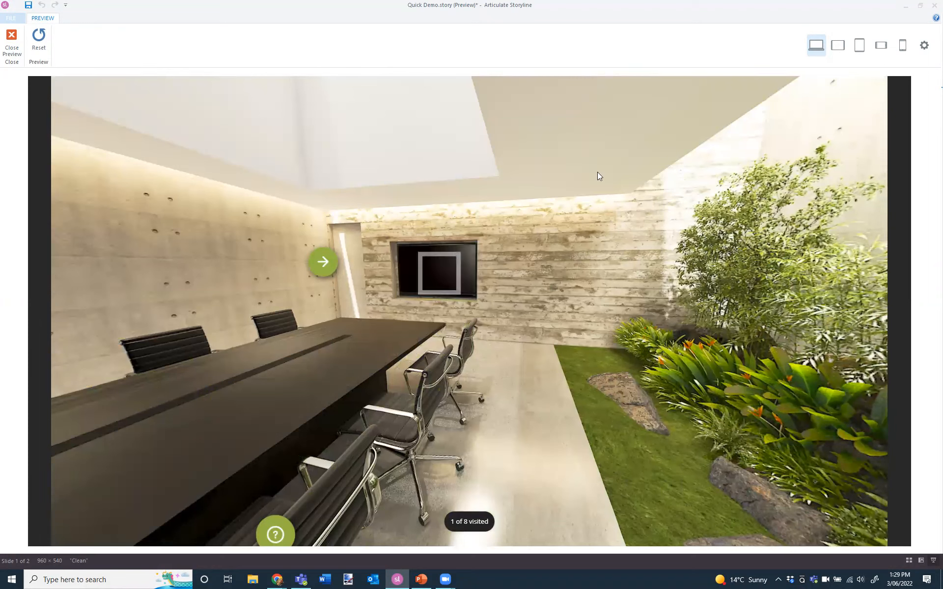
{"action": "left_click", "coordinate": [436, 269]}
{"action": "left_click", "coordinate": [491, 418]}
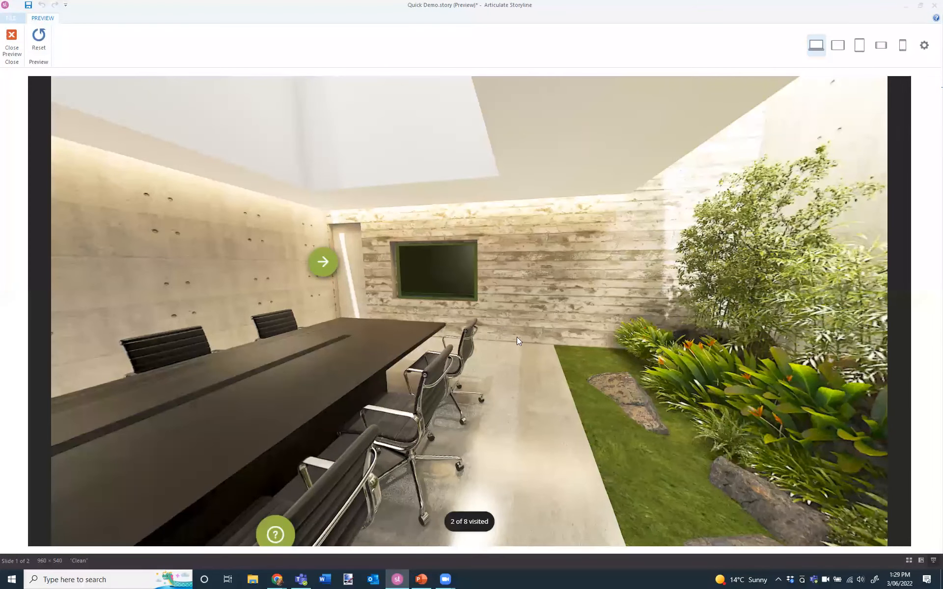
{"action": "left_click_drag", "start_coordinate": [517, 337], "coordinate": [608, 509]}
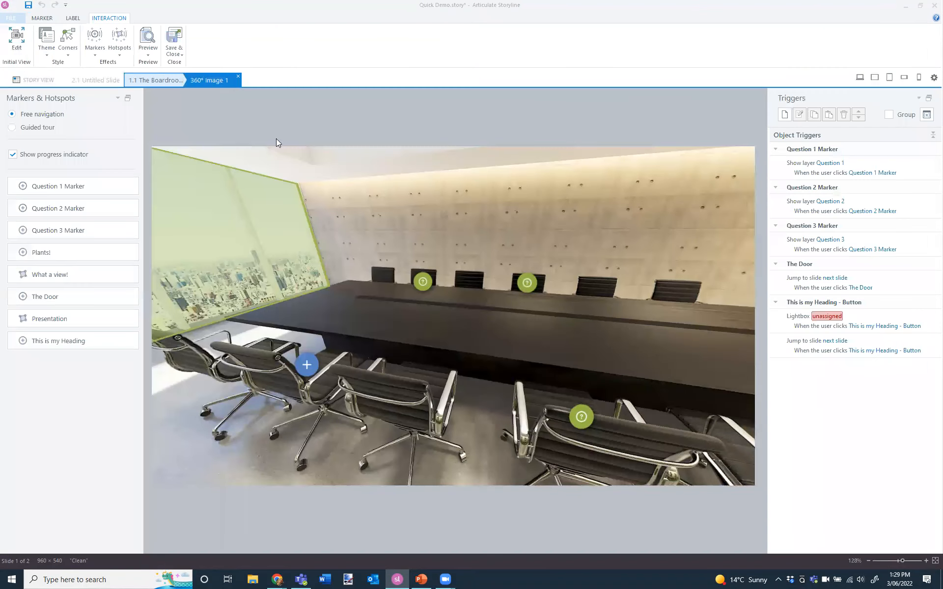
- Switch the 360° interaction from free navigation to Guided tour and start a preview of it
{"action": "left_click", "coordinate": [23, 129]}
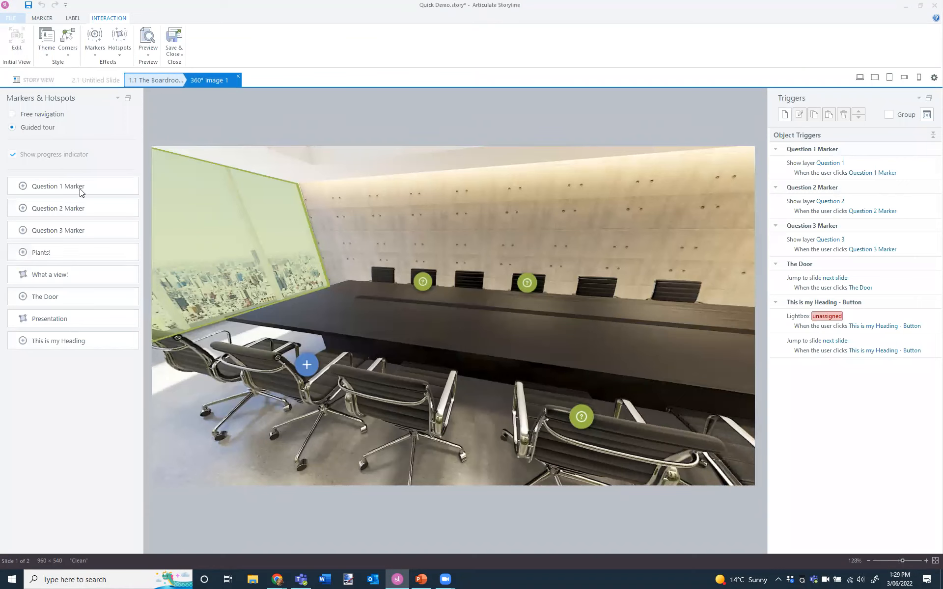
{"action": "left_click", "coordinate": [68, 321]}
{"action": "left_click", "coordinate": [859, 77]}
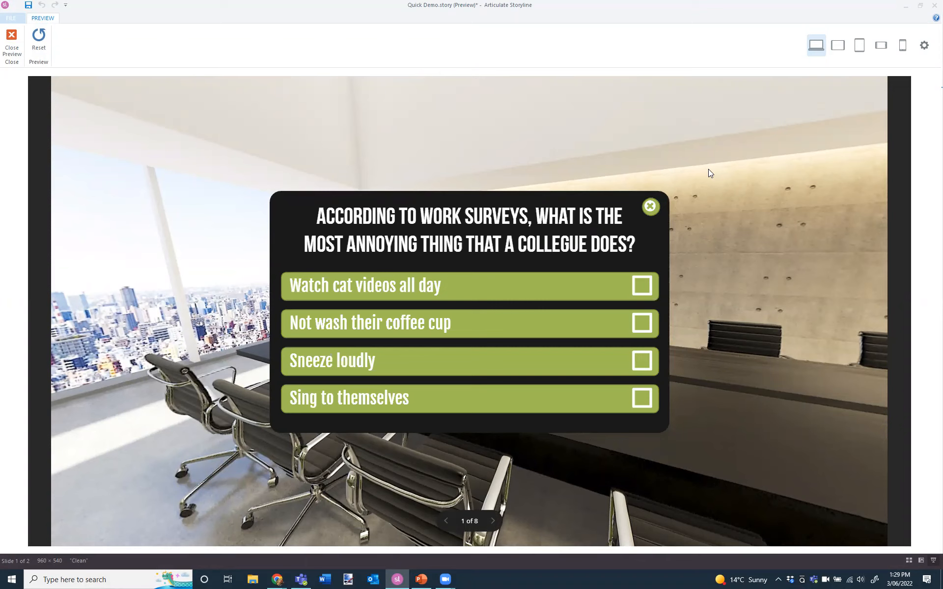
- Test the first two guided-tour stops in the preview, answering "Sneeze loudly" and "50 minutes", and continue to the third stop
{"action": "left_click", "coordinate": [650, 207]}
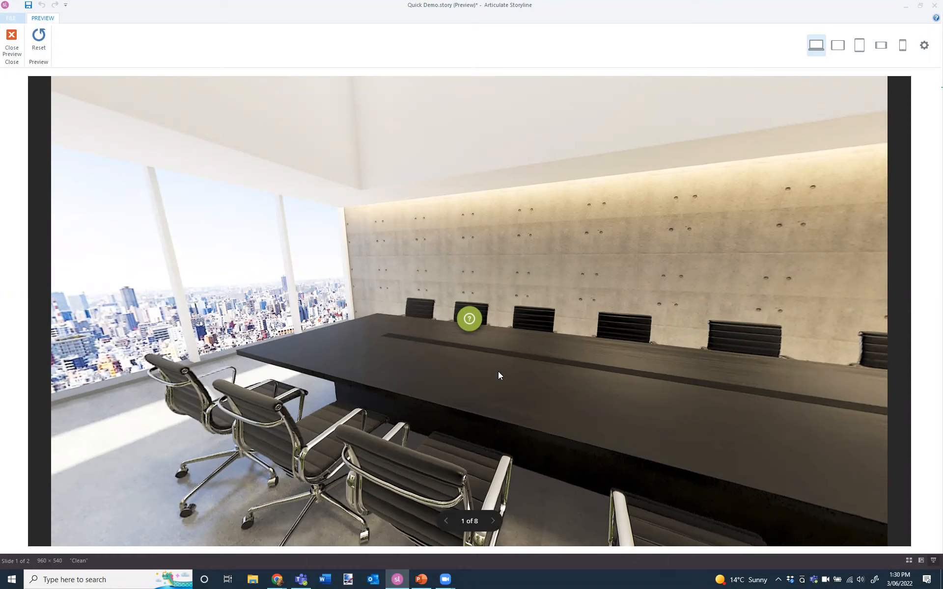
{"action": "left_click_drag", "start_coordinate": [498, 371], "coordinate": [443, 365]}
{"action": "left_click_drag", "start_coordinate": [733, 347], "coordinate": [425, 303]}
{"action": "left_click_drag", "start_coordinate": [243, 323], "coordinate": [756, 295]}
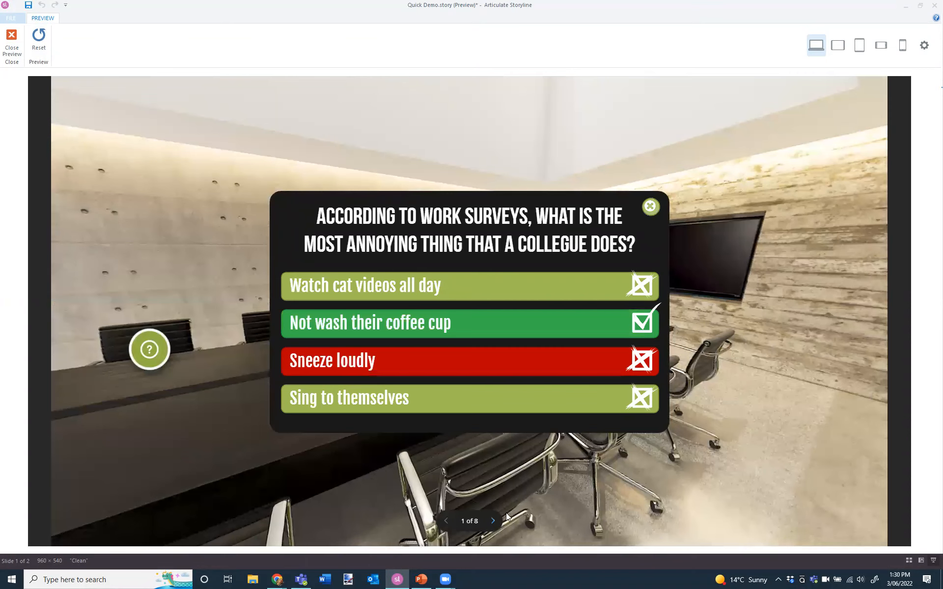
{"action": "left_click", "coordinate": [493, 521]}
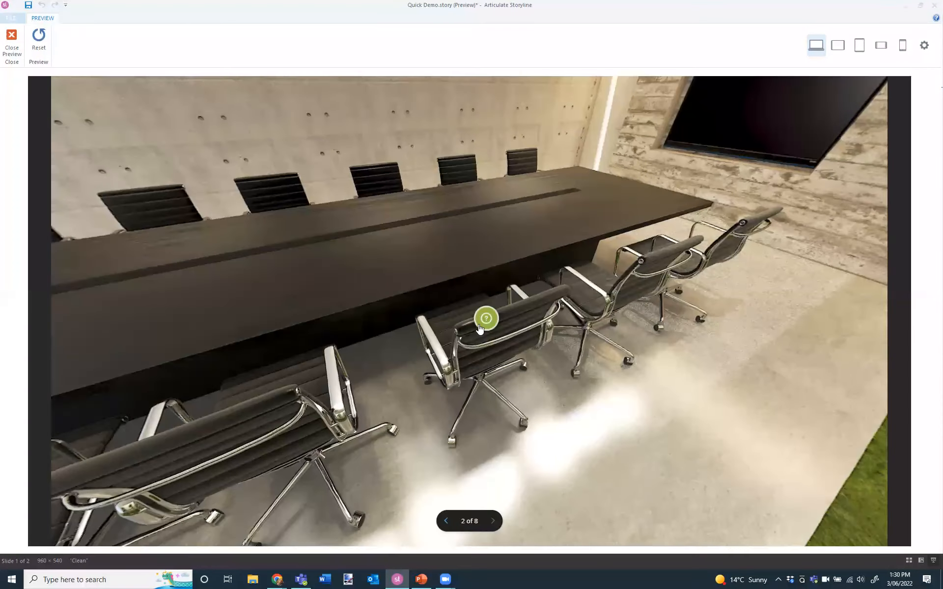
{"action": "left_click", "coordinate": [483, 323]}
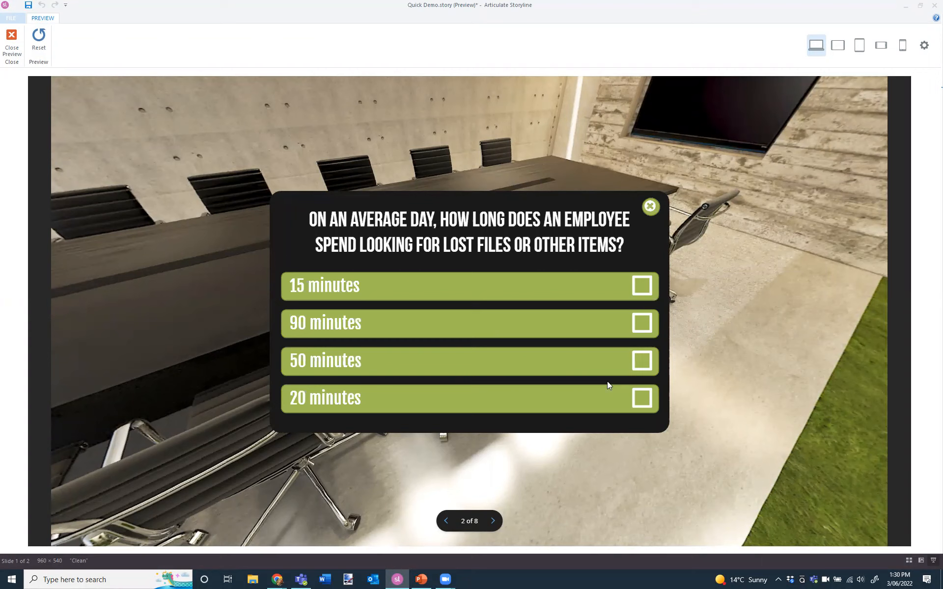
{"action": "left_click", "coordinate": [609, 366]}
{"action": "left_click", "coordinate": [493, 521]}
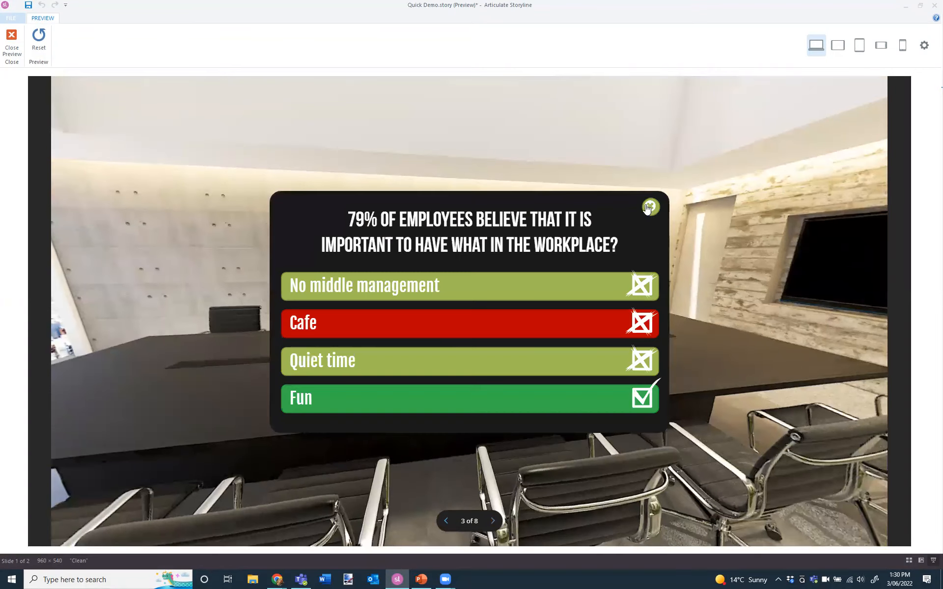
- Advance through the remaining guided-tour stops, opening the Plants marker's label on the way, and return to the editor
{"action": "left_click", "coordinate": [492, 523]}
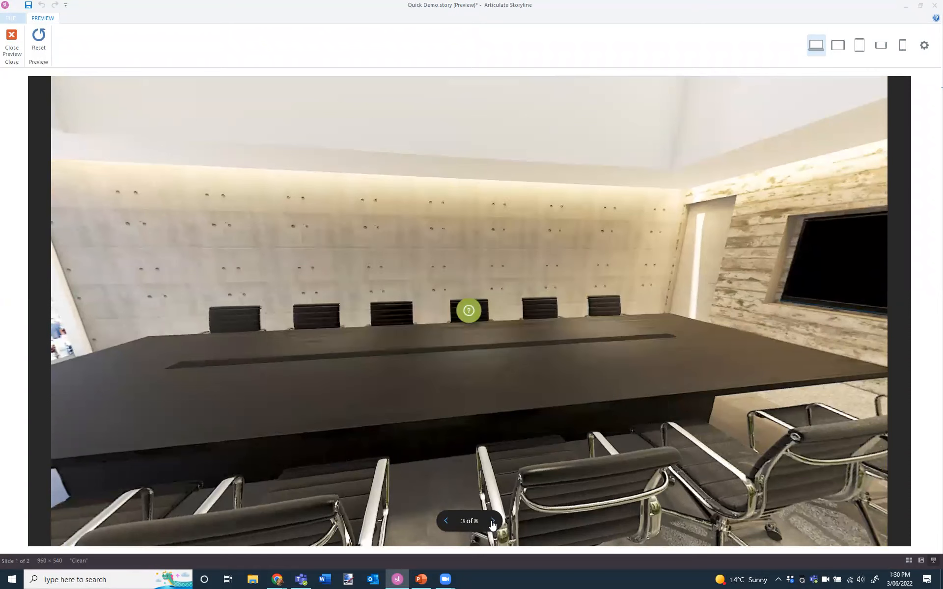
{"action": "left_click", "coordinate": [493, 522]}
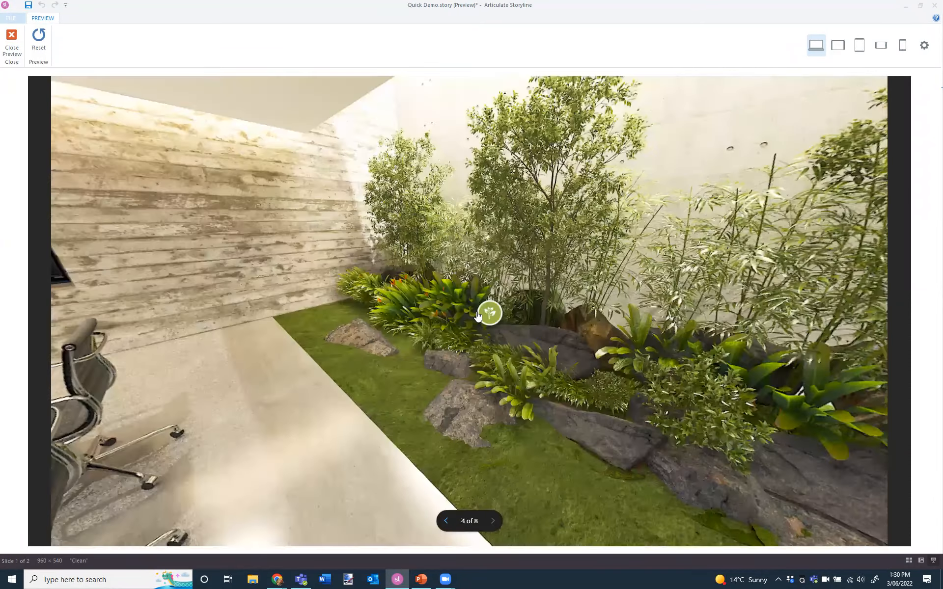
{"action": "left_click", "coordinate": [478, 314]}
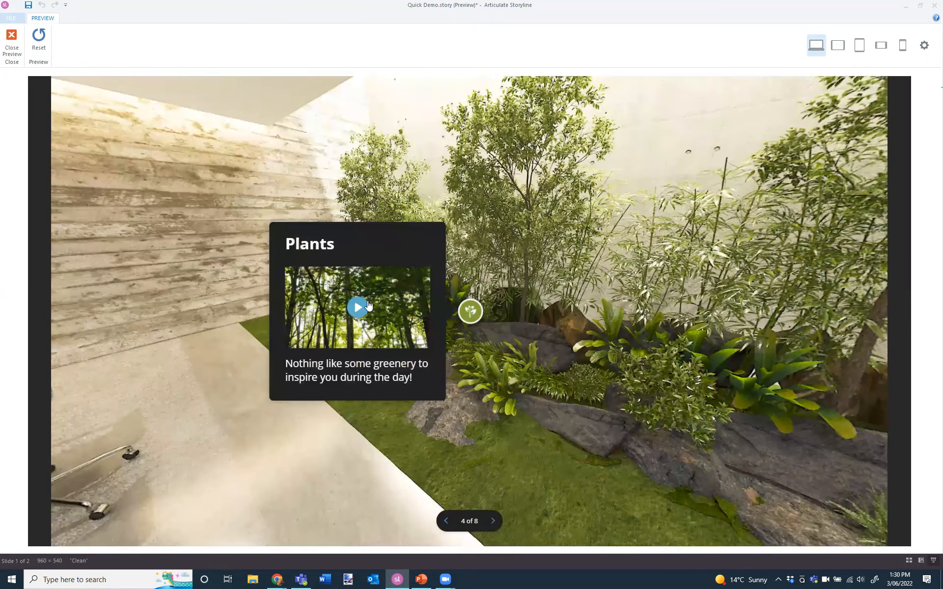
{"action": "left_click", "coordinate": [494, 521]}
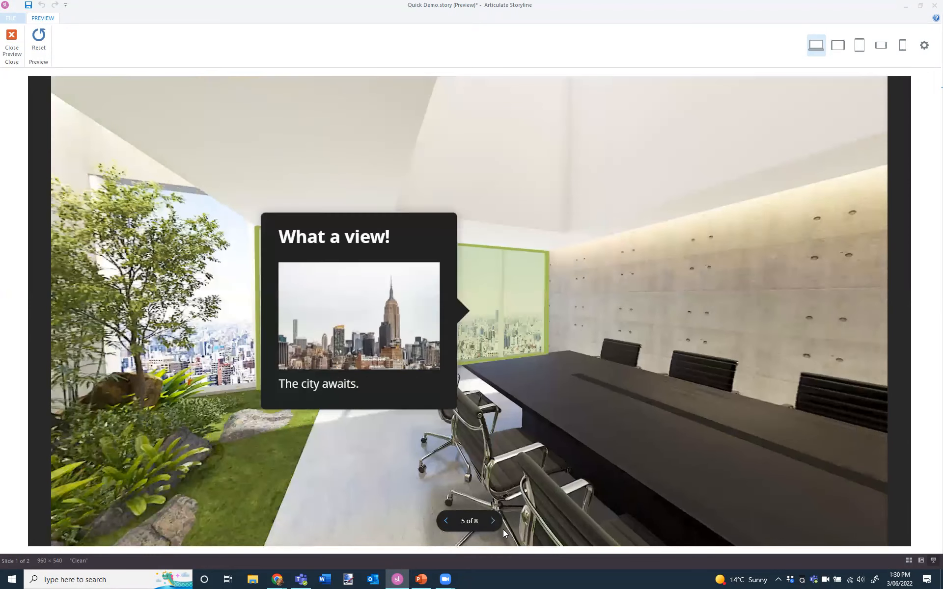
{"action": "left_click", "coordinate": [493, 522]}
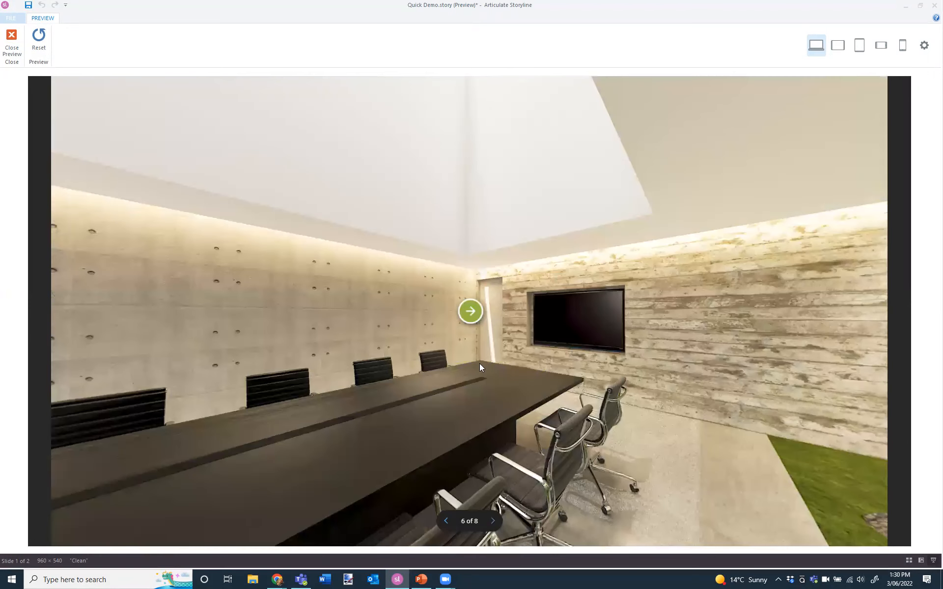
{"action": "key", "text": "Return"}
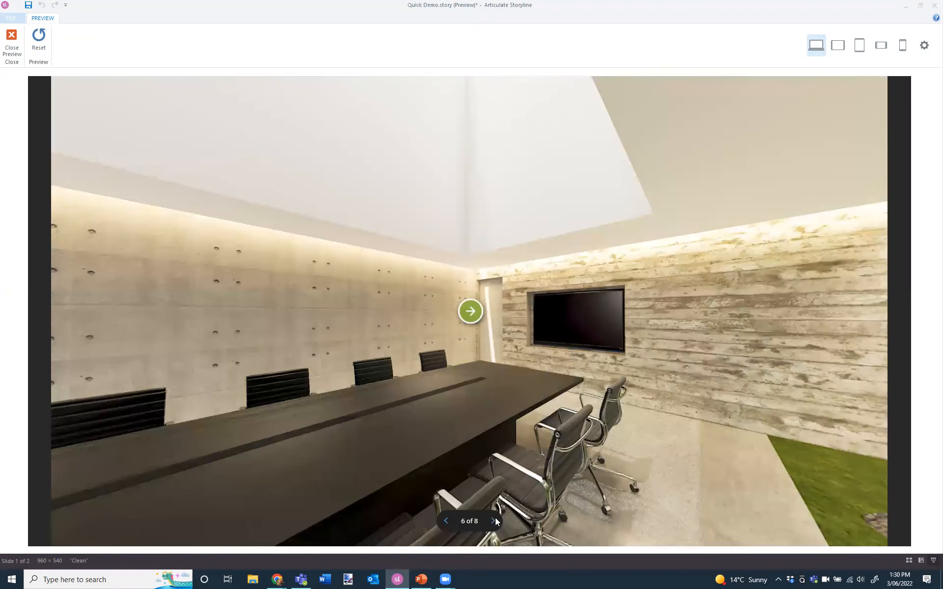
{"action": "left_click", "coordinate": [494, 522]}
{"action": "left_click", "coordinate": [493, 521]}
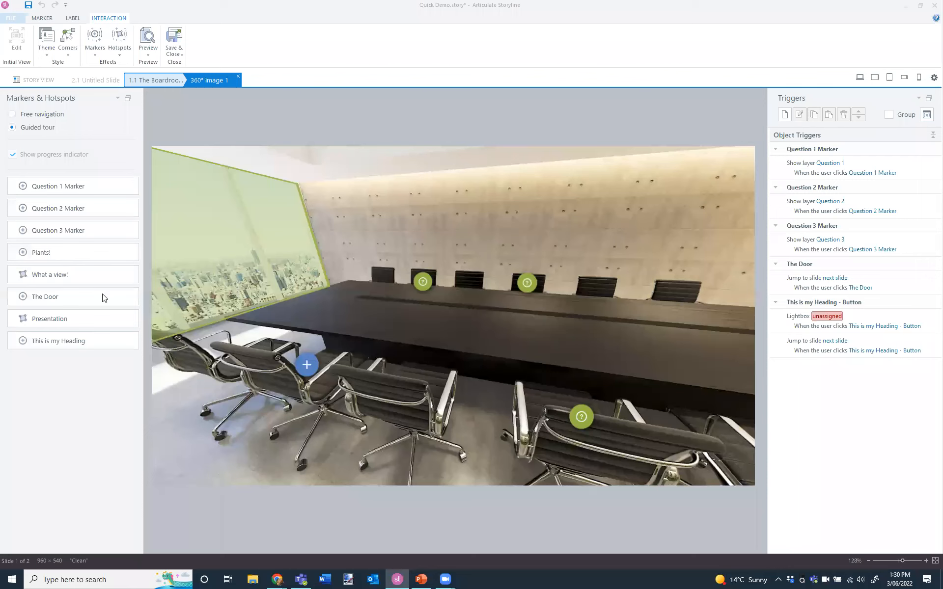
- Move The Door marker to the end of the guided tour order
{"action": "left_click", "coordinate": [81, 297]}
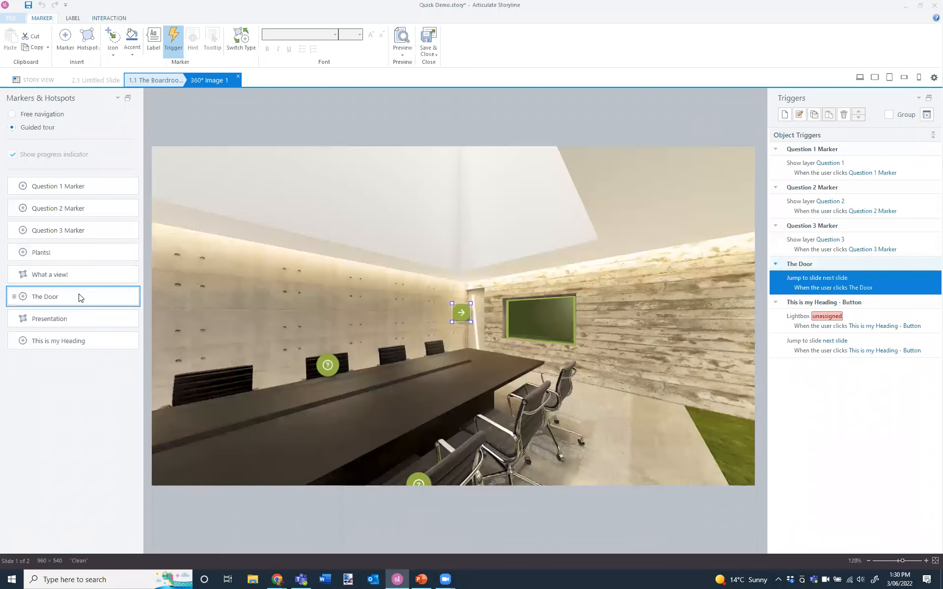
{"action": "left_click_drag", "start_coordinate": [70, 338], "coordinate": [70, 363]}
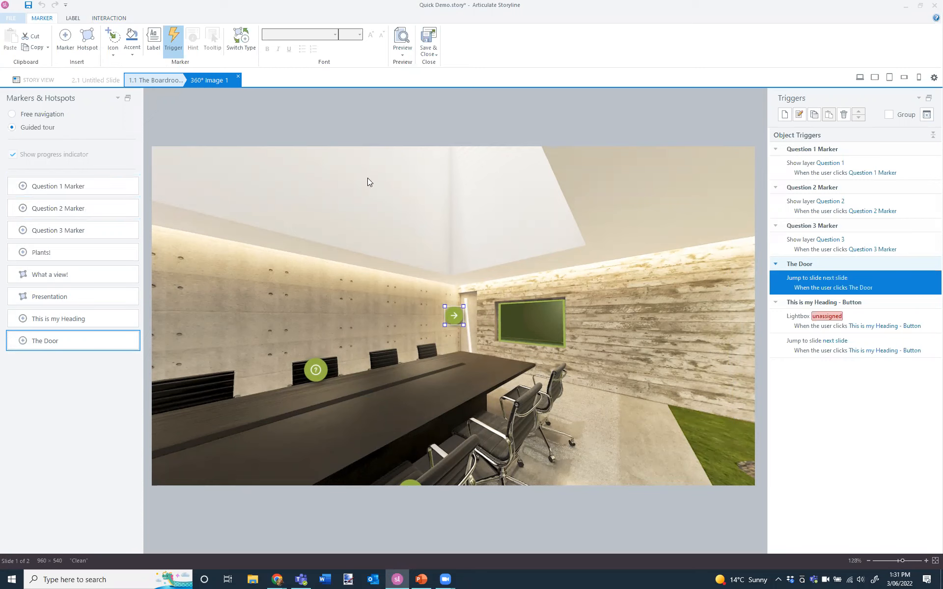
- Delete the blue "This is my Heading" marker near the chairs, then save and close the 360° image editor
{"action": "left_click_drag", "start_coordinate": [440, 185], "coordinate": [494, 307]}
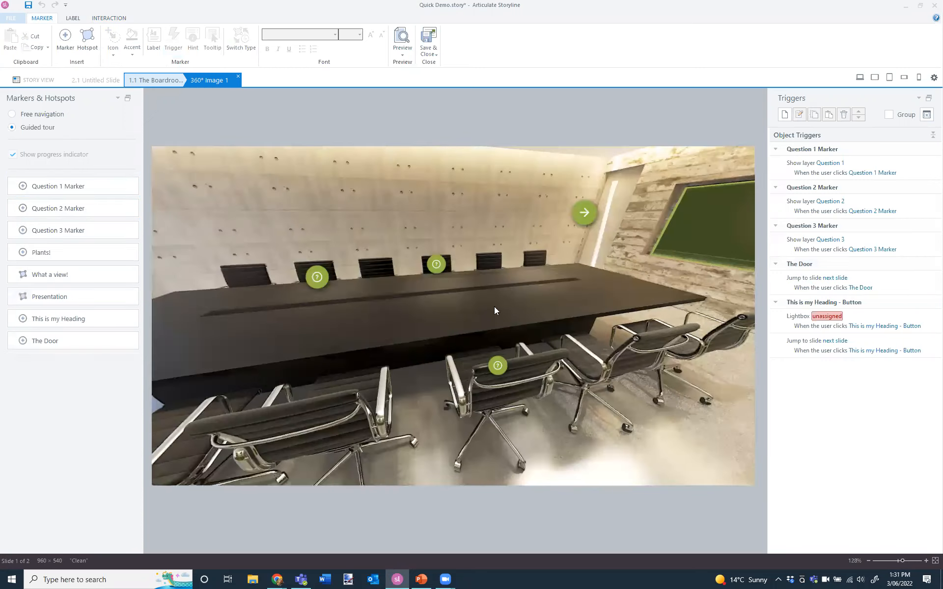
{"action": "left_click_drag", "start_coordinate": [350, 263], "coordinate": [342, 258]}
{"action": "left_click", "coordinate": [343, 257]}
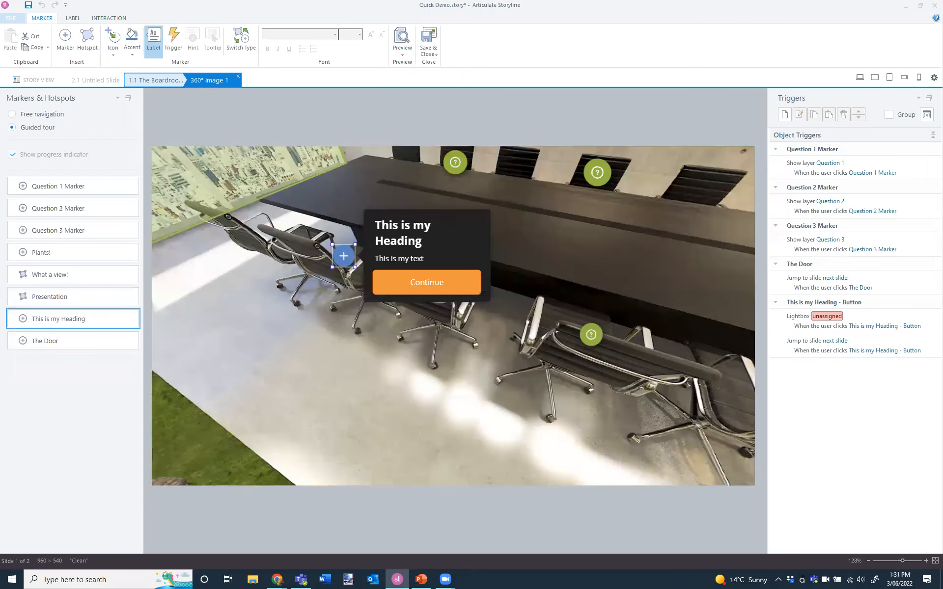
{"action": "key", "text": "Delete"}
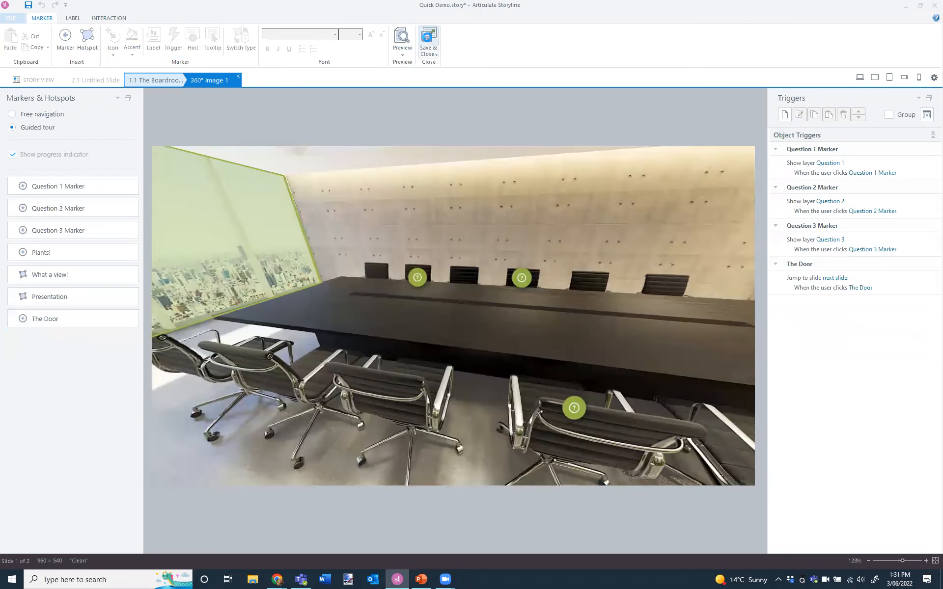
{"action": "left_click", "coordinate": [428, 42]}
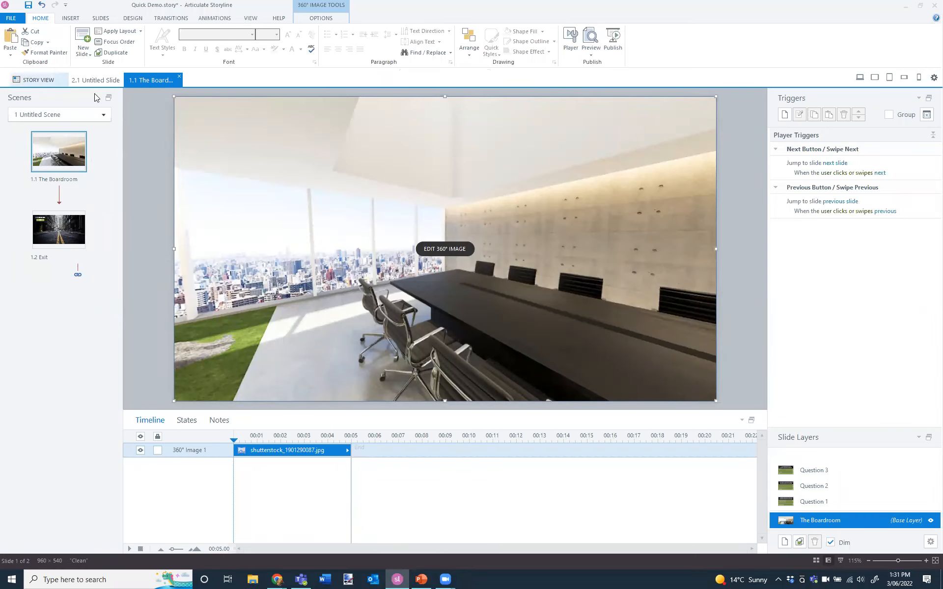
- Open slide 2.1 in the second scene and add a new blank slide after it
{"action": "left_click", "coordinate": [33, 80]}
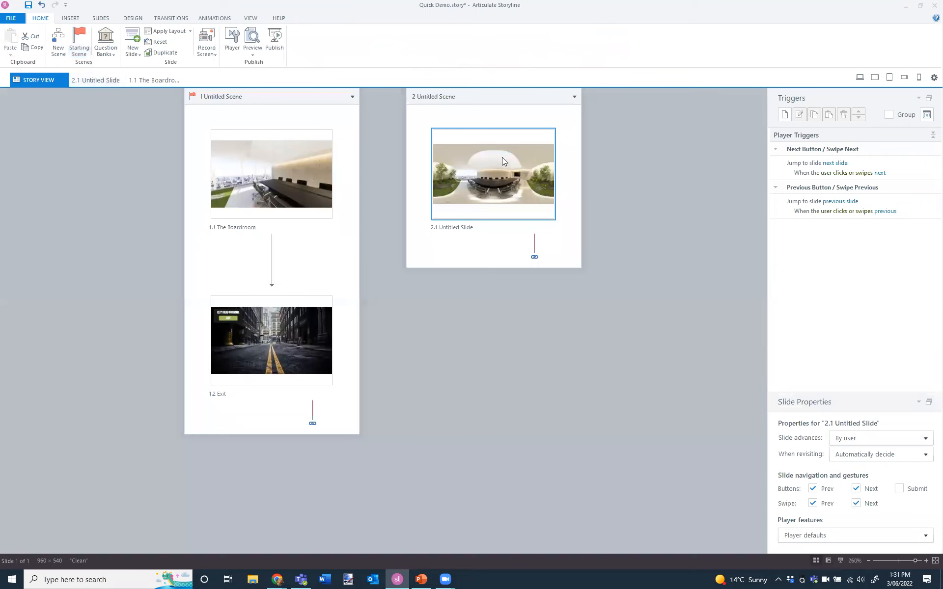
{"action": "double_click", "coordinate": [502, 158]}
{"action": "key", "text": "ctrl+m"}
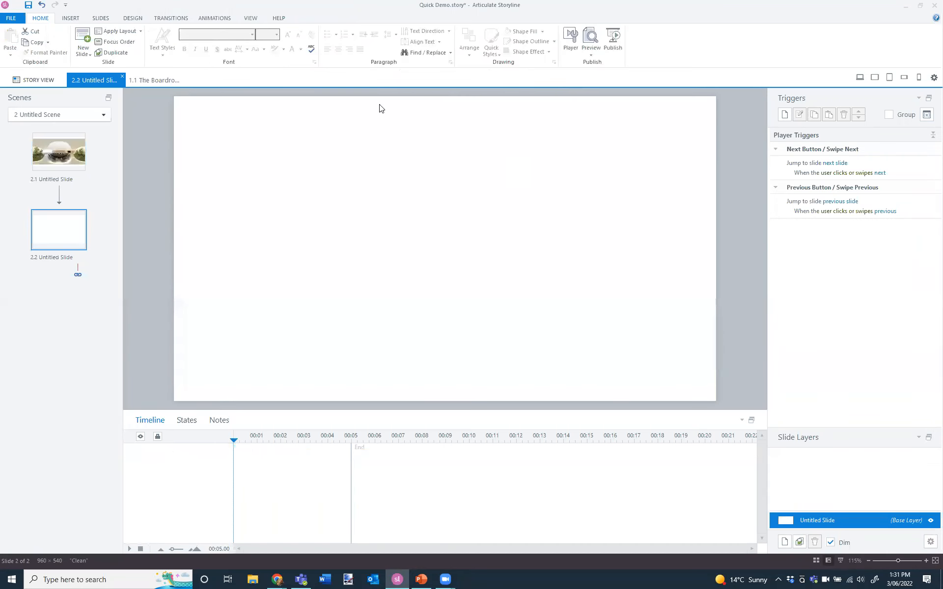
- Insert shutterstock_1956816745.jpg from the images folder as a 360° image on the blank slide
{"action": "left_click", "coordinate": [64, 17]}
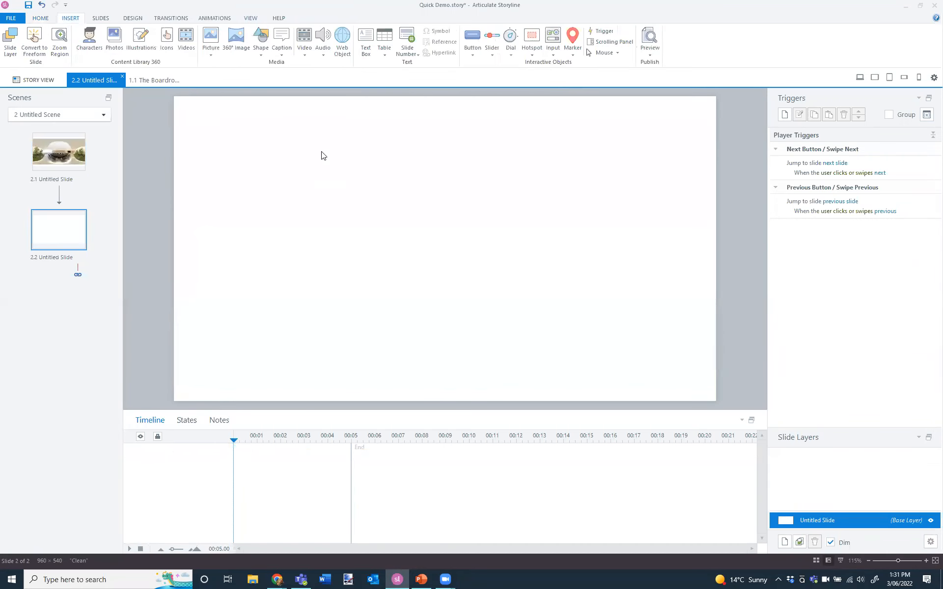
{"action": "left_click", "coordinate": [237, 46]}
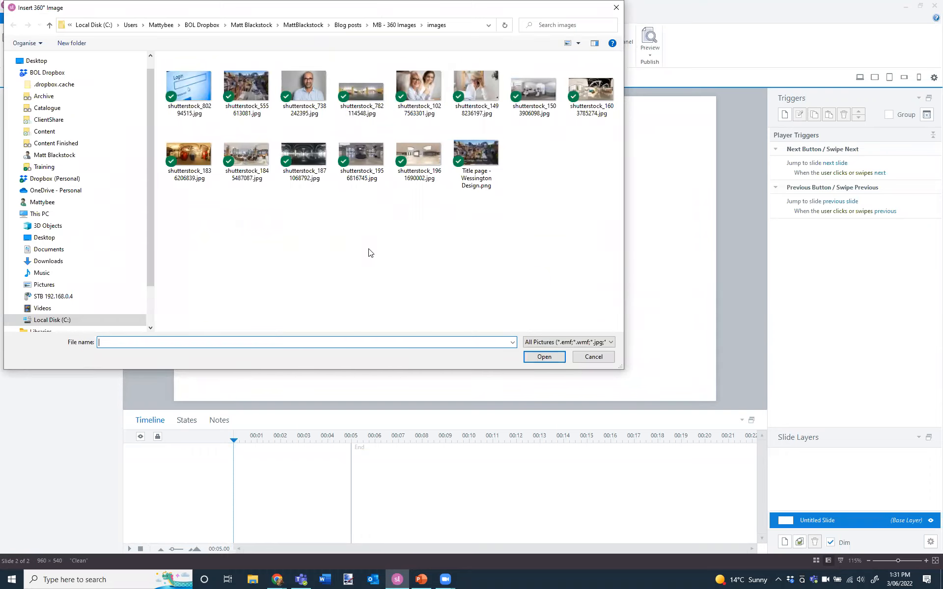
{"action": "left_click", "coordinate": [362, 150]}
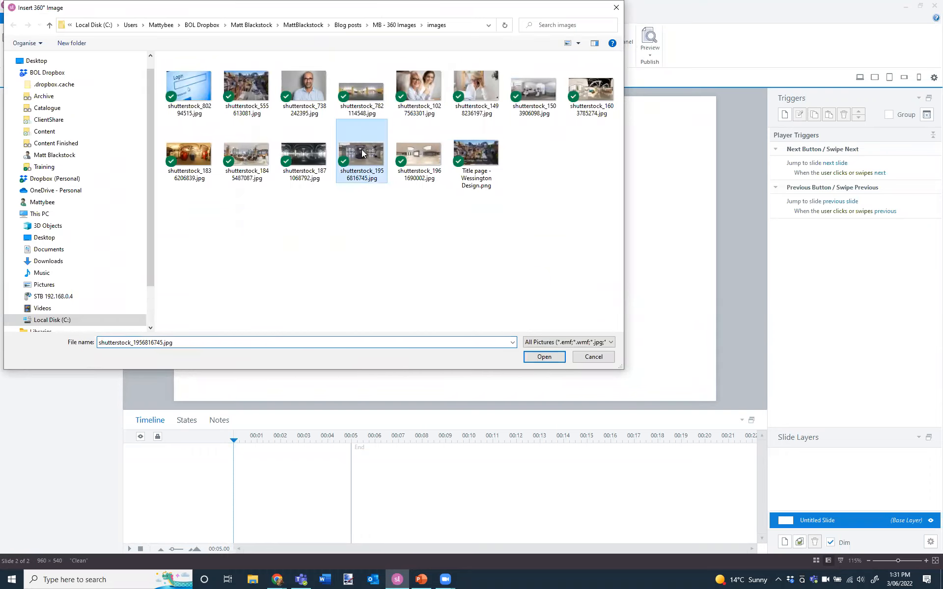
{"action": "left_click", "coordinate": [543, 357]}
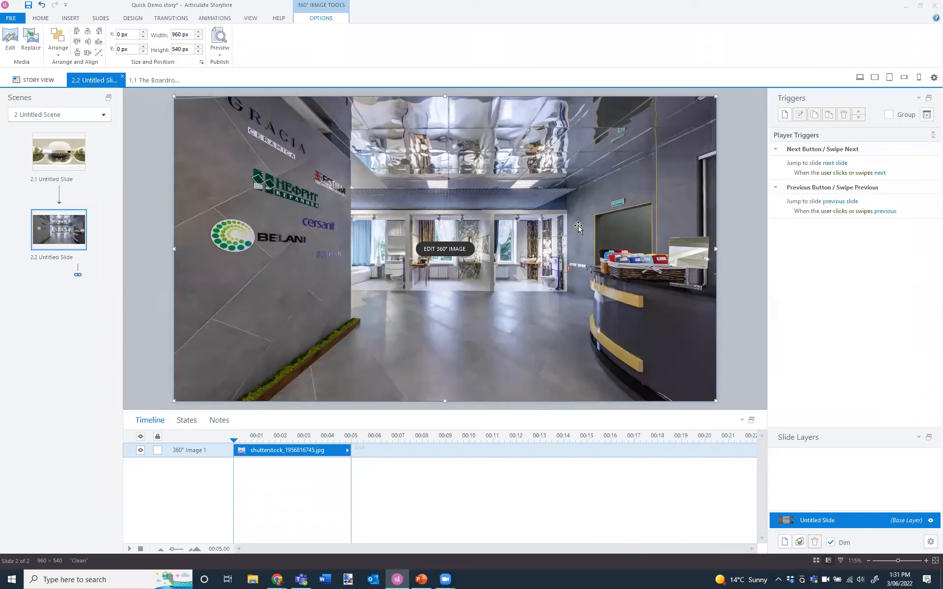
- Open the new 360° image for editing and look around the showroom and its reception desk
{"action": "left_click", "coordinate": [445, 250]}
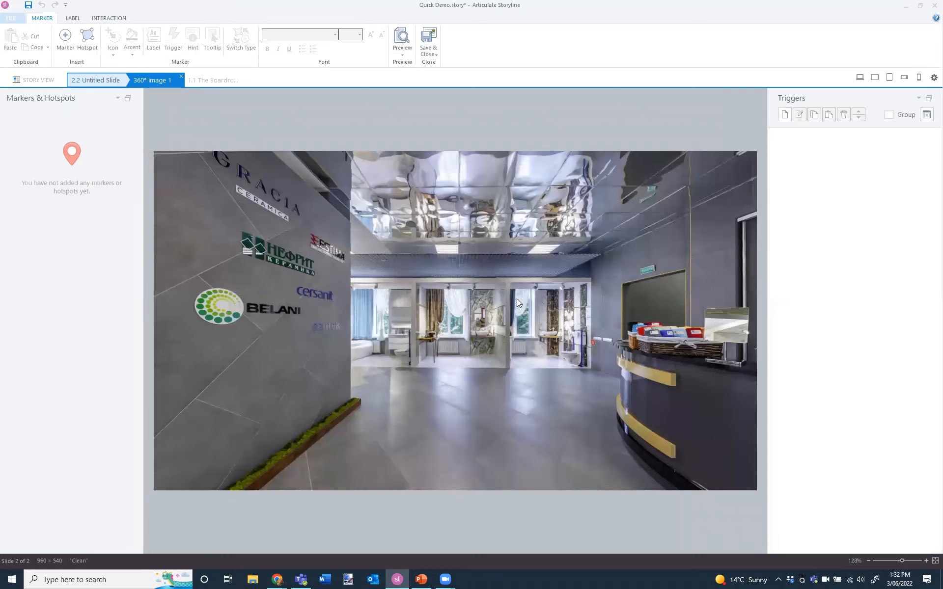
{"action": "left_click_drag", "start_coordinate": [517, 298], "coordinate": [360, 287]}
{"action": "left_click_drag", "start_coordinate": [586, 307], "coordinate": [385, 295]}
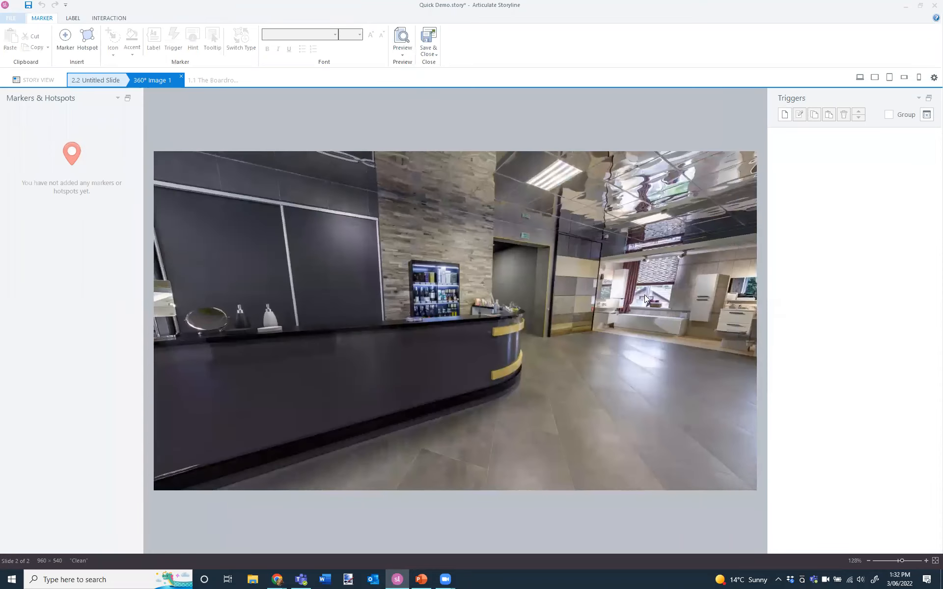
{"action": "left_click_drag", "start_coordinate": [644, 298], "coordinate": [429, 311]}
{"action": "left_click_drag", "start_coordinate": [658, 289], "coordinate": [479, 301]}
{"action": "left_click_drag", "start_coordinate": [612, 297], "coordinate": [406, 301]}
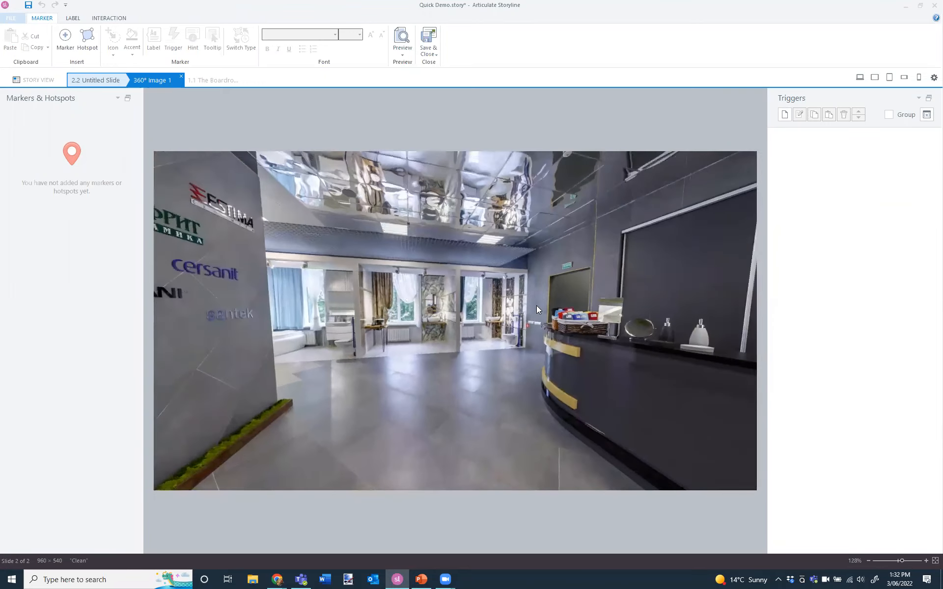
{"action": "left_click_drag", "start_coordinate": [540, 301], "coordinate": [491, 282]}
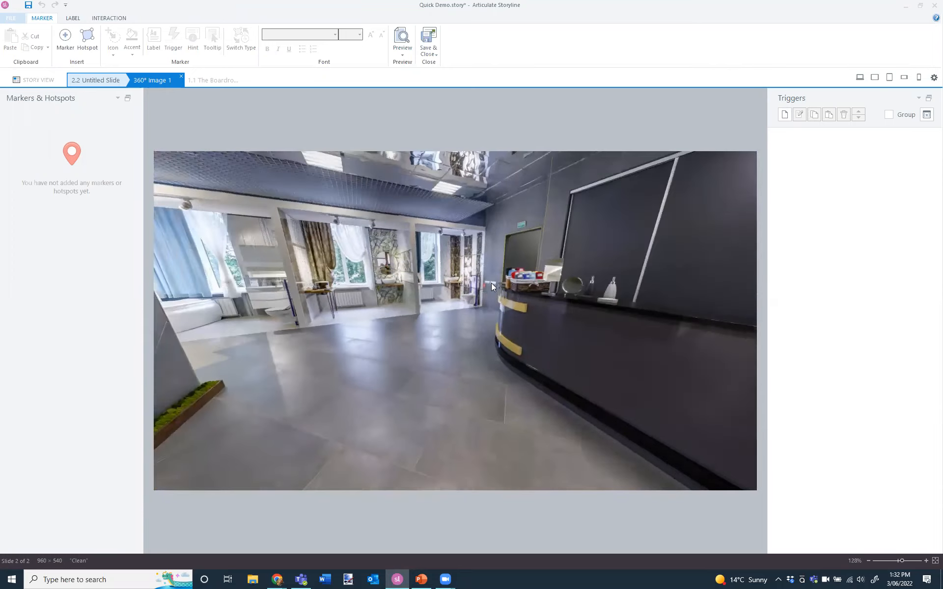
- Save and close the showroom's 360° image editor and deselect the image on slide 2.2
{"action": "left_click", "coordinate": [427, 39]}
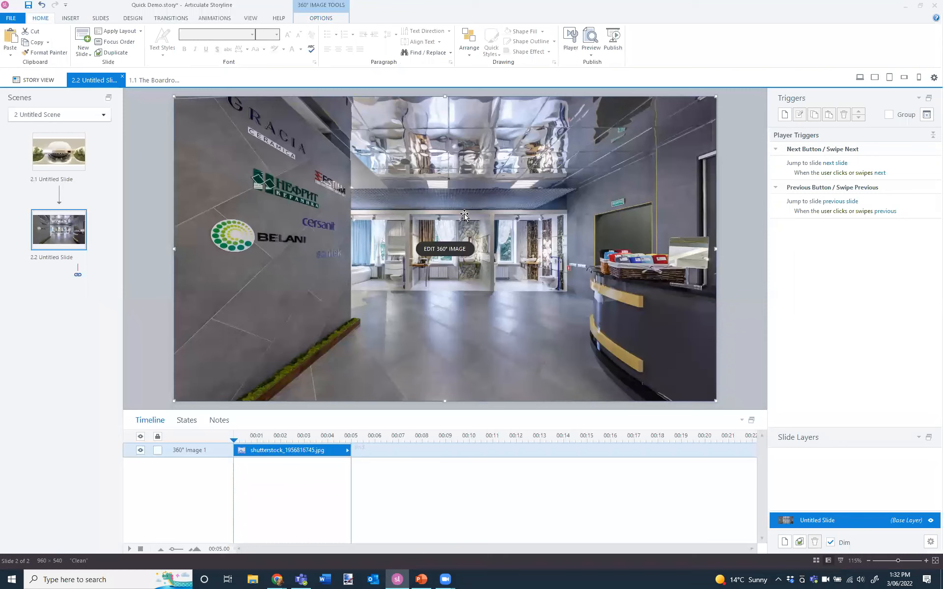
{"action": "left_click", "coordinate": [146, 108]}
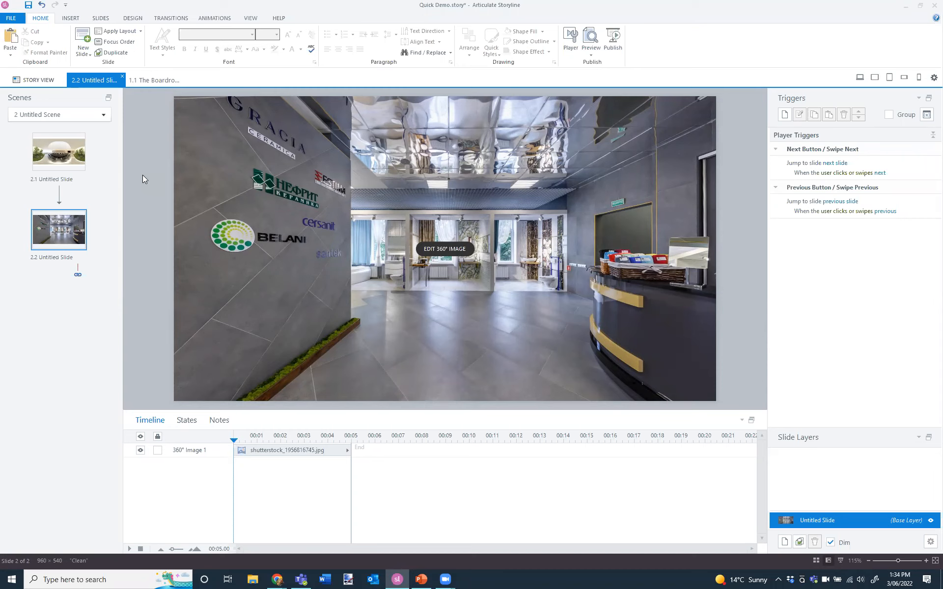
{"action": "left_click", "coordinate": [904, 6]}
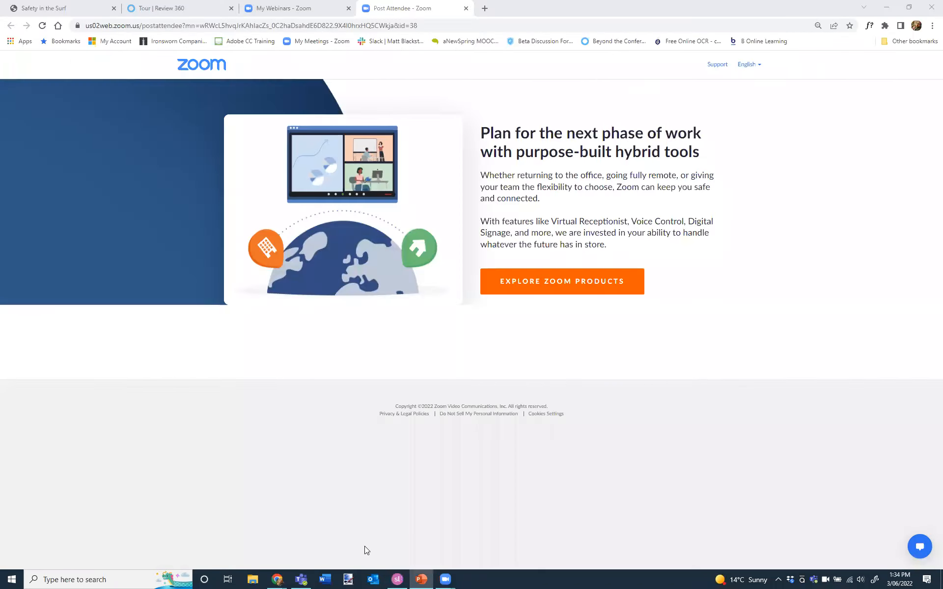
{"action": "left_click", "coordinate": [398, 579]}
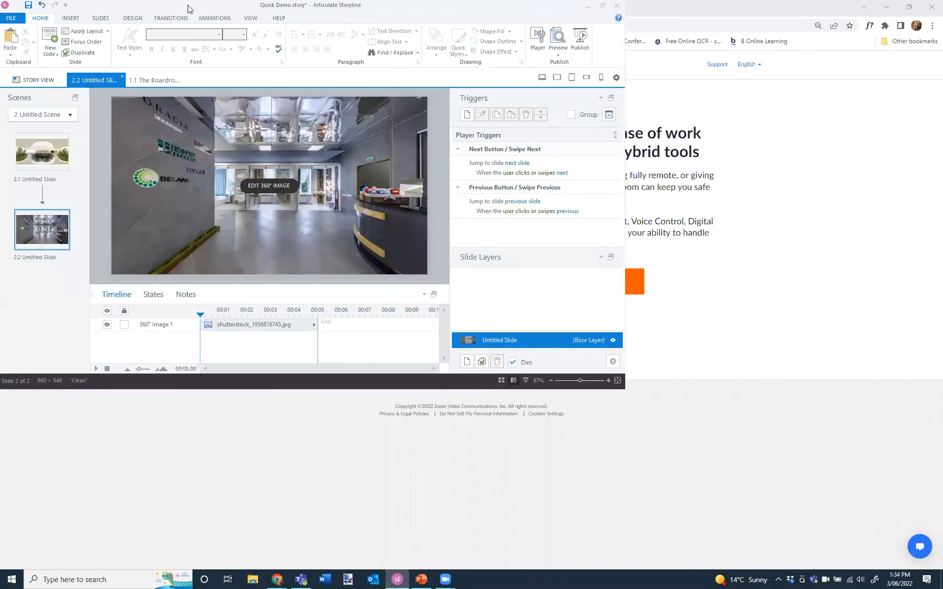
{"action": "double_click", "coordinate": [189, 9]}
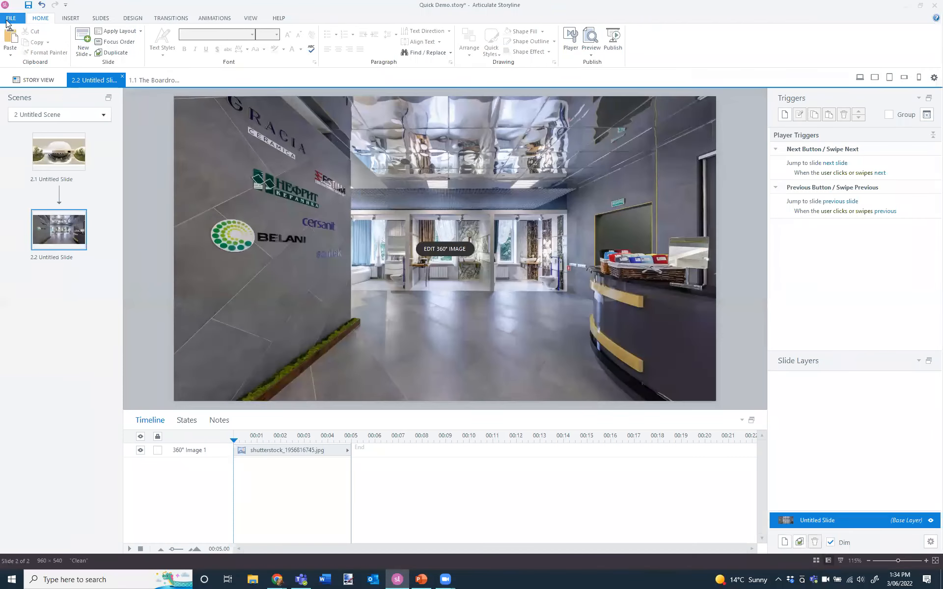
- Open the recent project Tour.story, saving the changes to Quick Demo.story
{"action": "left_click", "coordinate": [8, 20]}
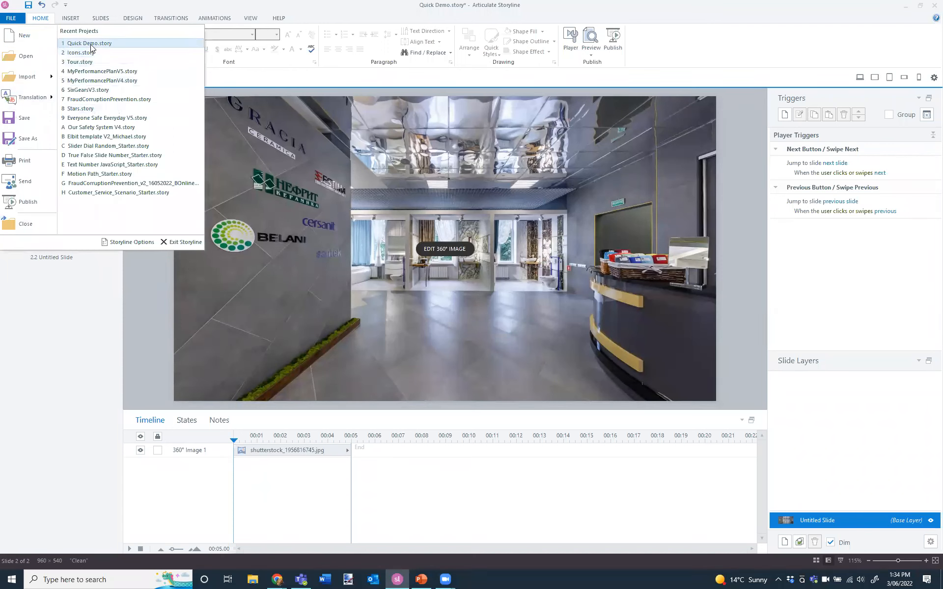
{"action": "left_click", "coordinate": [84, 63]}
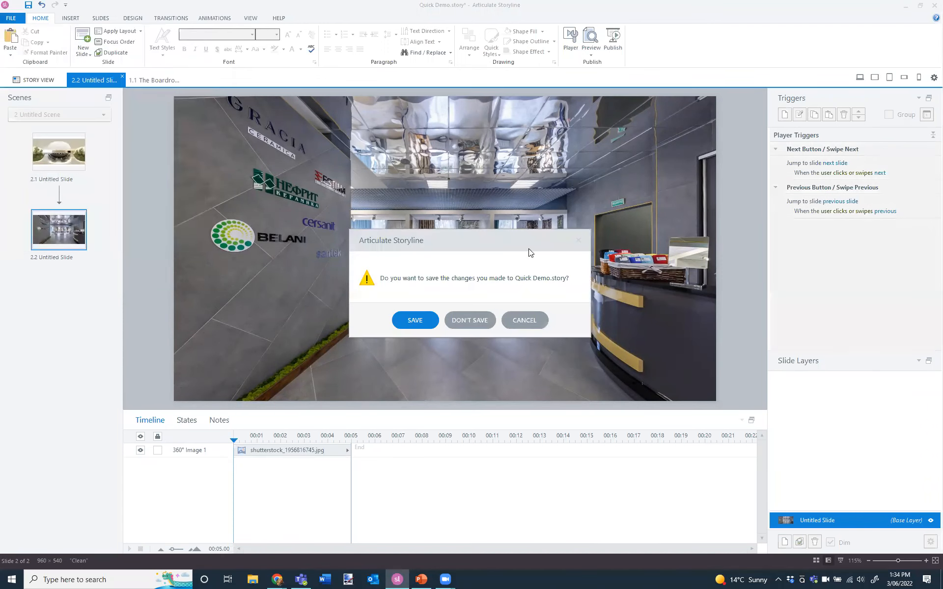
{"action": "left_click", "coordinate": [432, 320]}
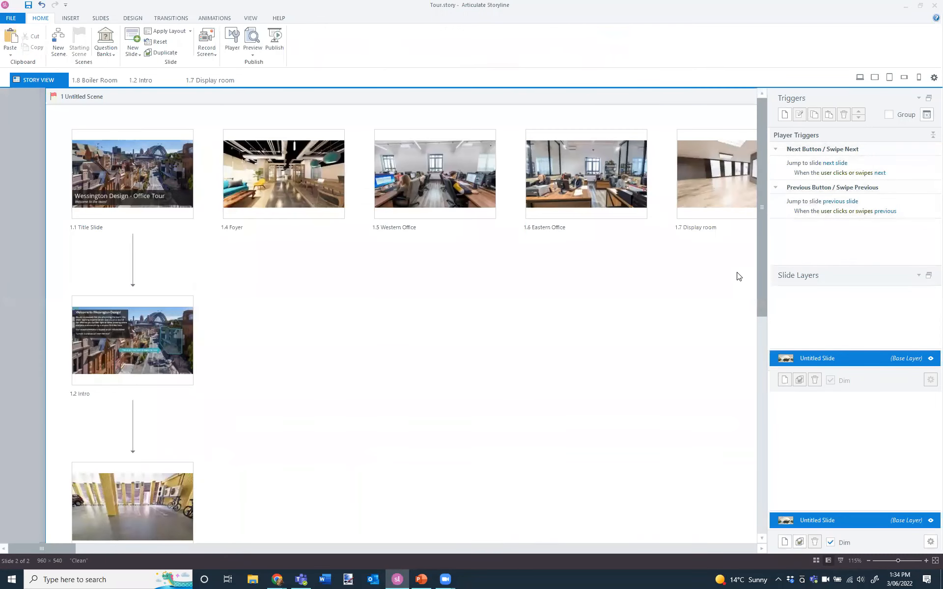
- Try to preview the tour project, sending the error report and cancelling the preview generation
{"action": "left_click", "coordinate": [737, 277]}
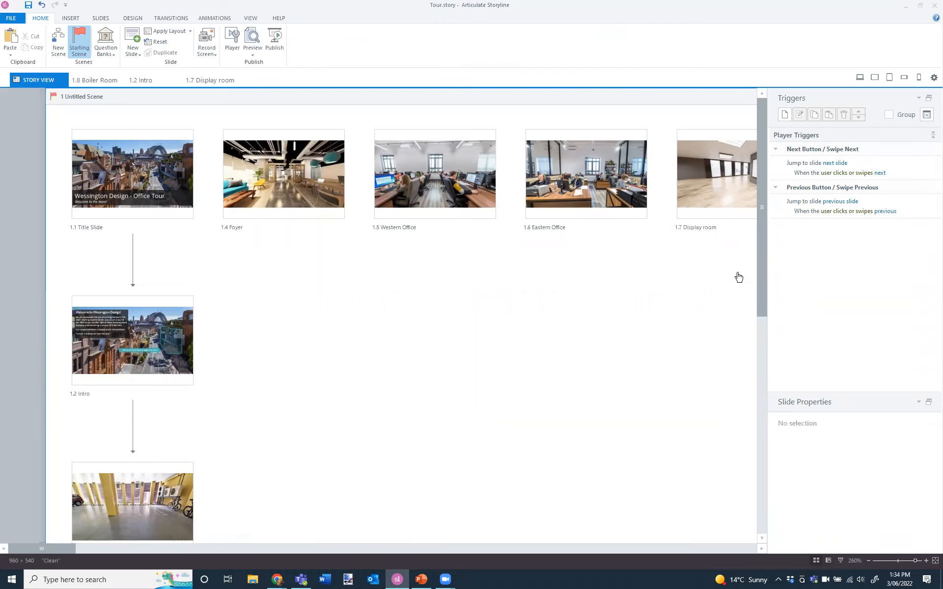
{"action": "left_click", "coordinate": [860, 77]}
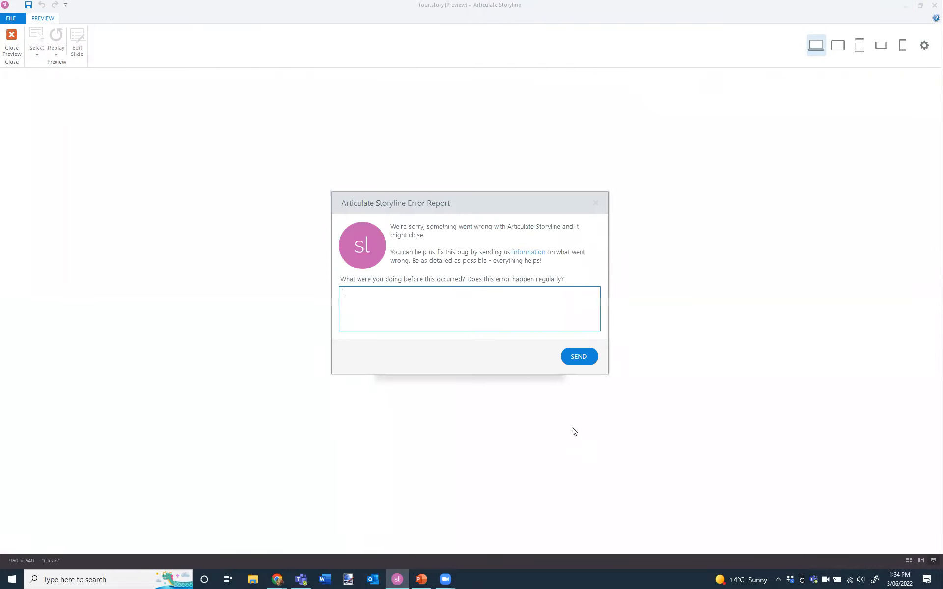
{"action": "left_click", "coordinate": [582, 357]}
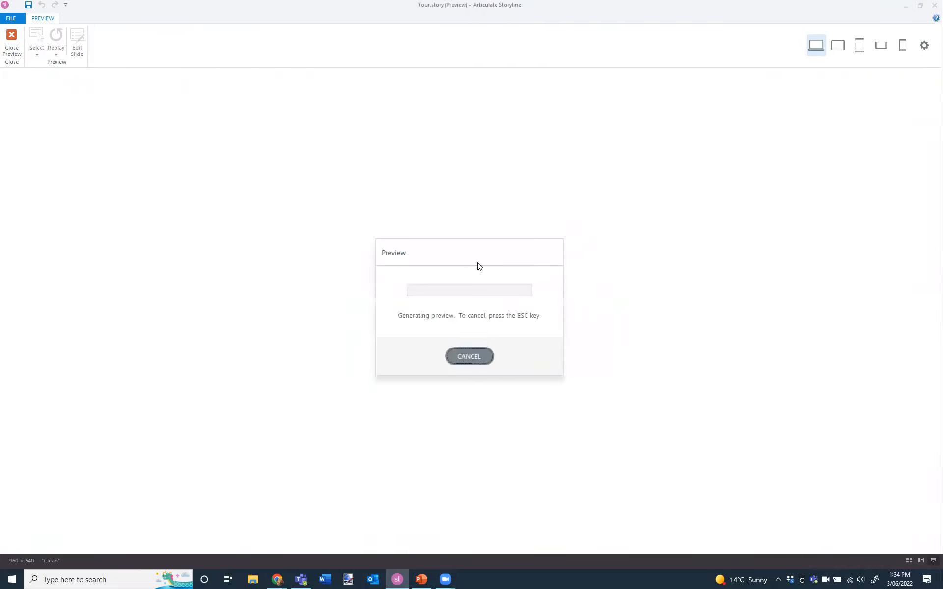
{"action": "key", "text": "Escape"}
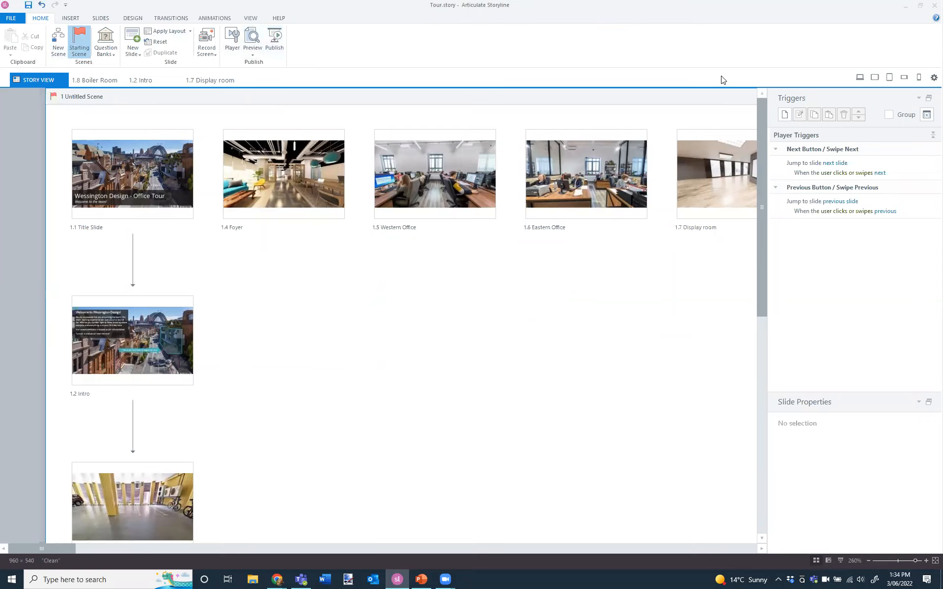
- Preview the tour, enter the car park through the highlighted building and open the bicycle marker
{"action": "left_click", "coordinate": [252, 35]}
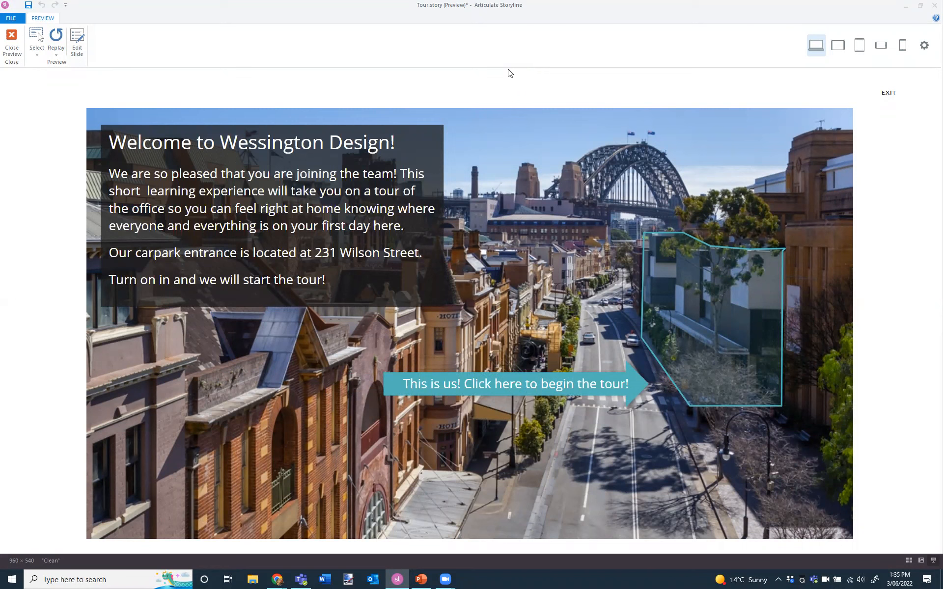
{"action": "left_click", "coordinate": [712, 366]}
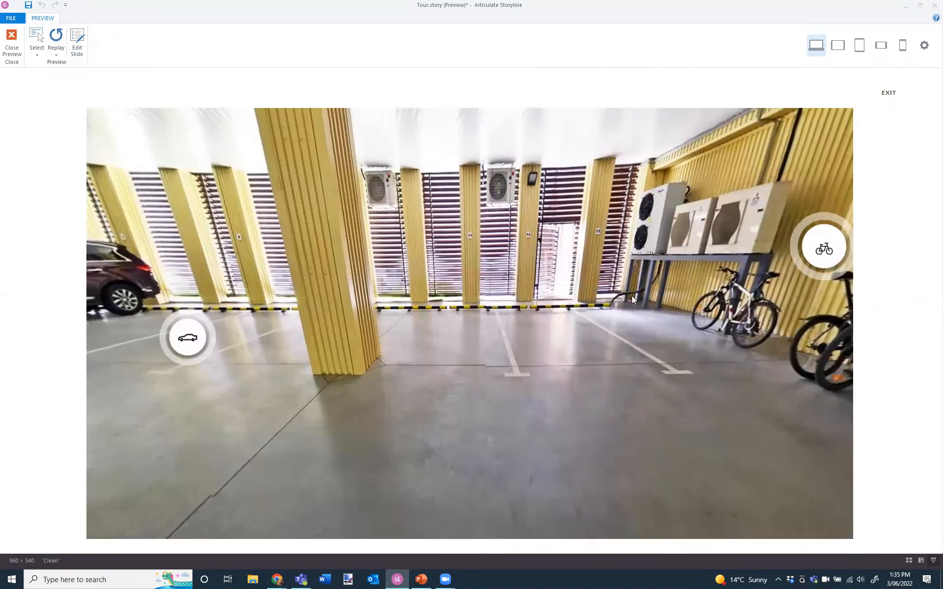
{"action": "left_click_drag", "start_coordinate": [484, 238], "coordinate": [432, 253]}
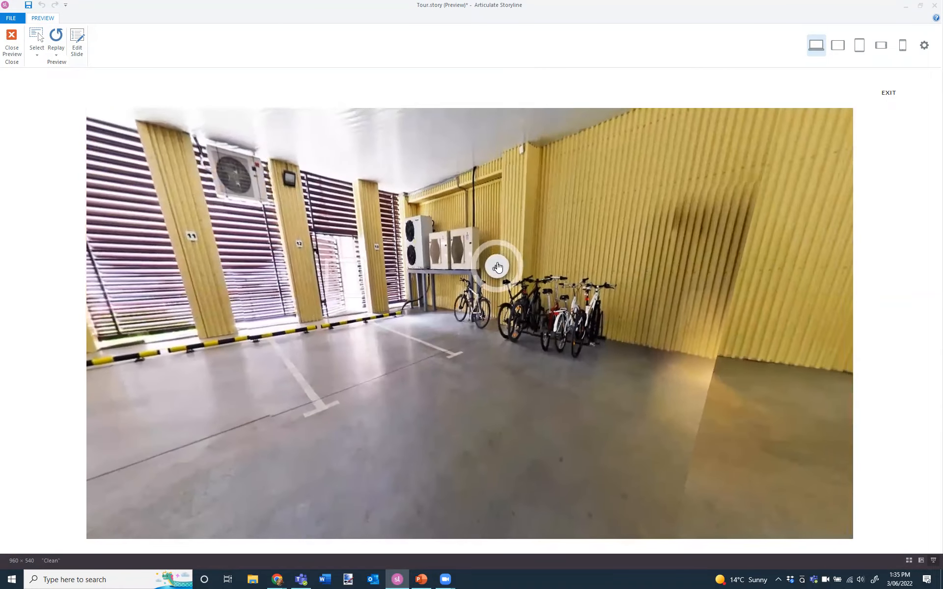
{"action": "left_click", "coordinate": [496, 267]}
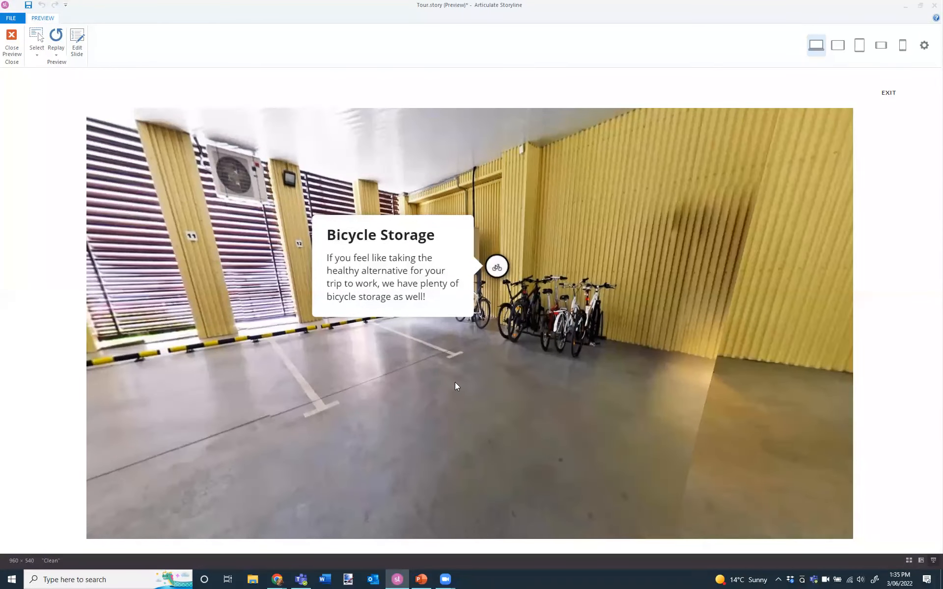
- Turn back toward the car park's street side and check the doorway hotspot's pop-up, then close it
{"action": "left_click_drag", "start_coordinate": [455, 382], "coordinate": [530, 374]}
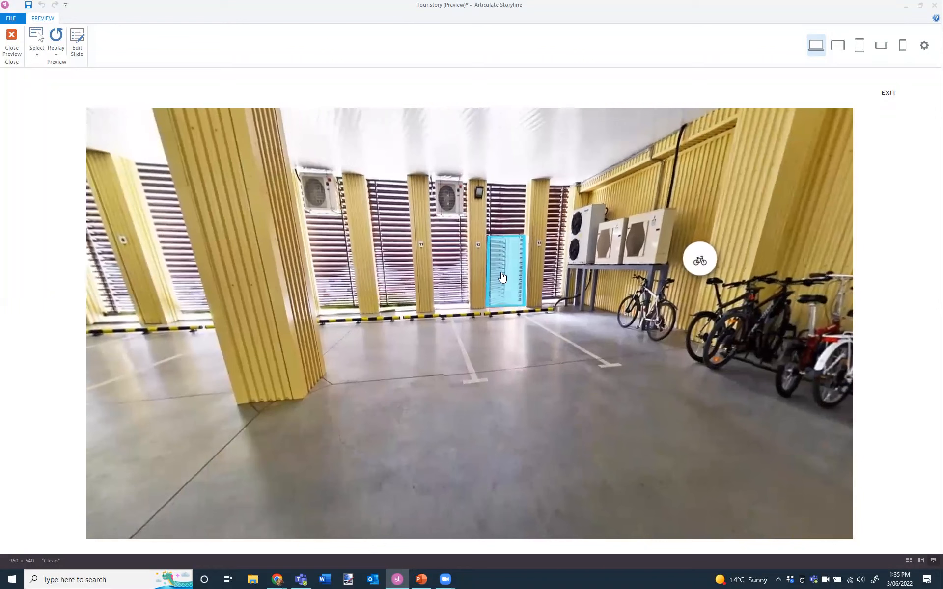
{"action": "left_click", "coordinate": [501, 272]}
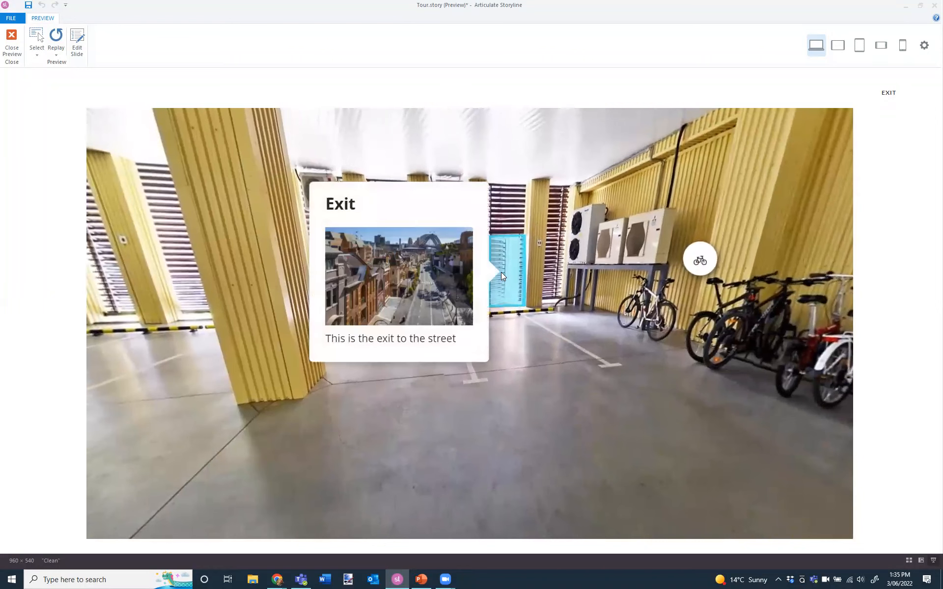
{"action": "left_click", "coordinate": [569, 372]}
- Check the pop-ups of the car marker and the plus marker on the parked black car, closing each one
{"action": "left_click_drag", "start_coordinate": [418, 390], "coordinate": [699, 367]}
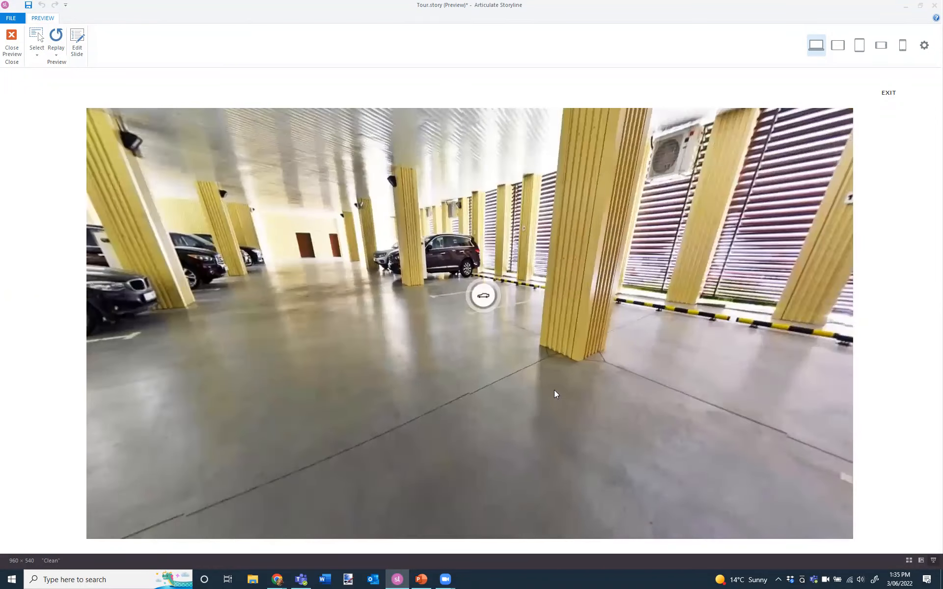
{"action": "left_click", "coordinate": [482, 296]}
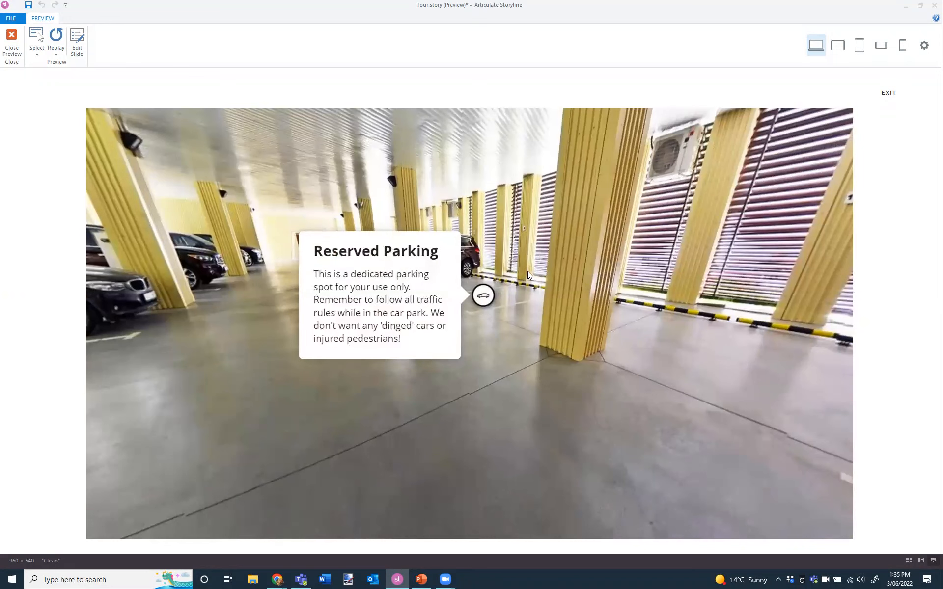
{"action": "left_click", "coordinate": [477, 375]}
{"action": "left_click_drag", "start_coordinate": [312, 340], "coordinate": [465, 326]}
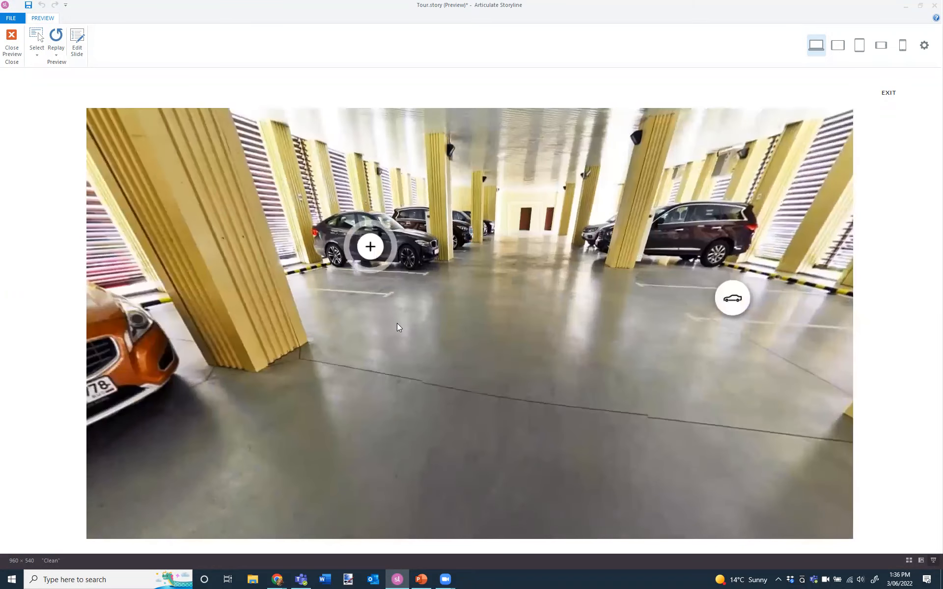
{"action": "left_click", "coordinate": [370, 247]}
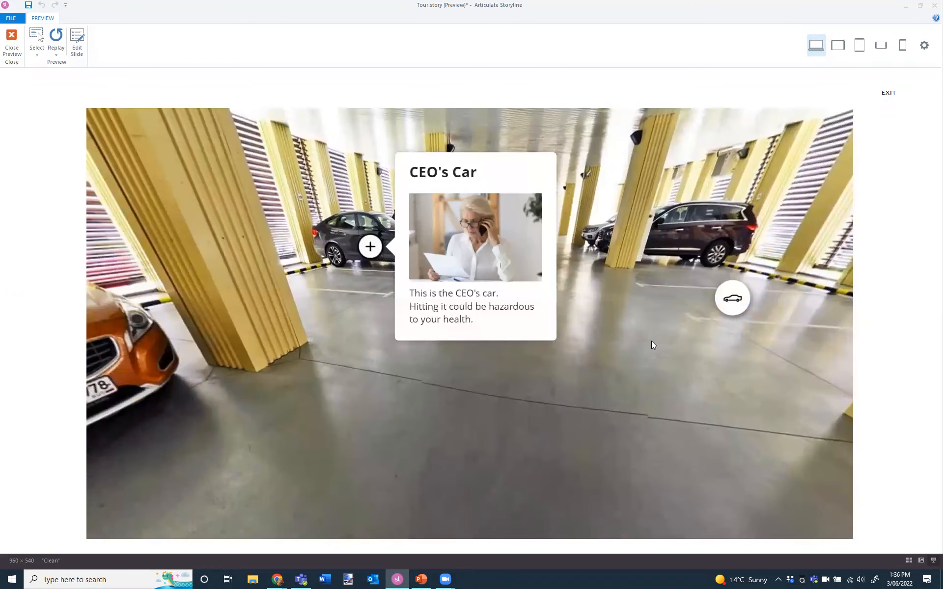
{"action": "left_click", "coordinate": [623, 362]}
- Open the lift hotspot at the far end of the car park and go to the ground-floor foyer
{"action": "left_click_drag", "start_coordinate": [509, 329], "coordinate": [642, 393]}
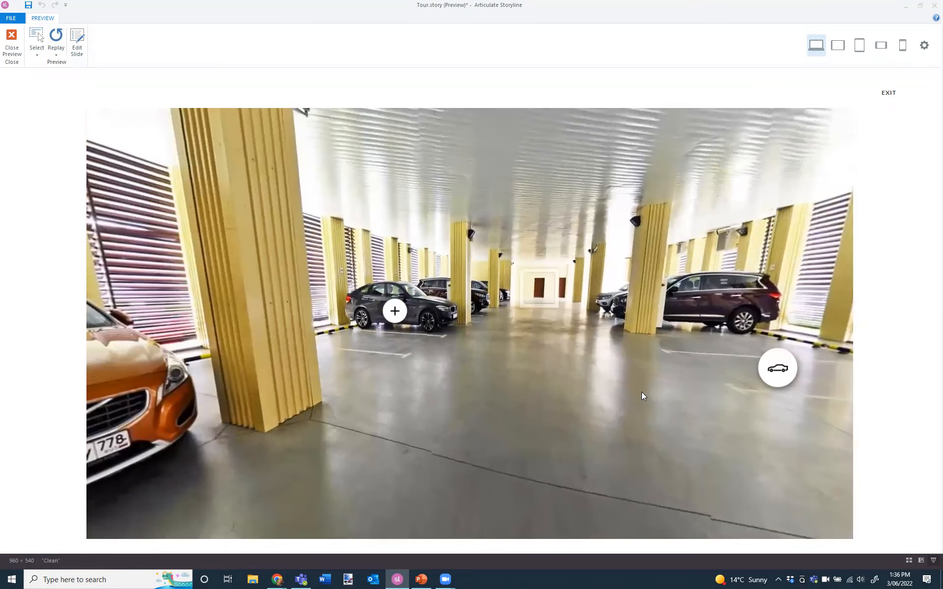
{"action": "left_click", "coordinate": [540, 293]}
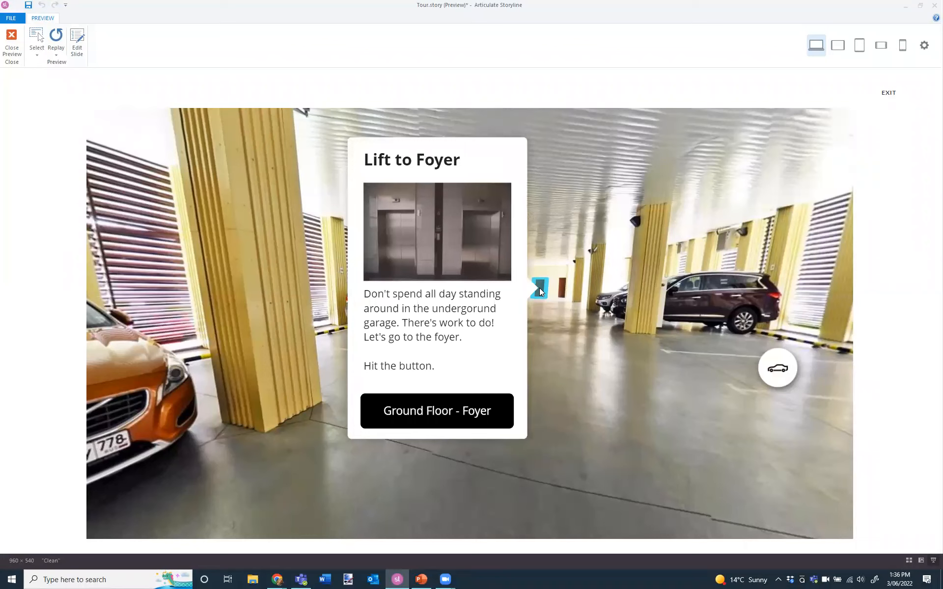
{"action": "left_click", "coordinate": [441, 412]}
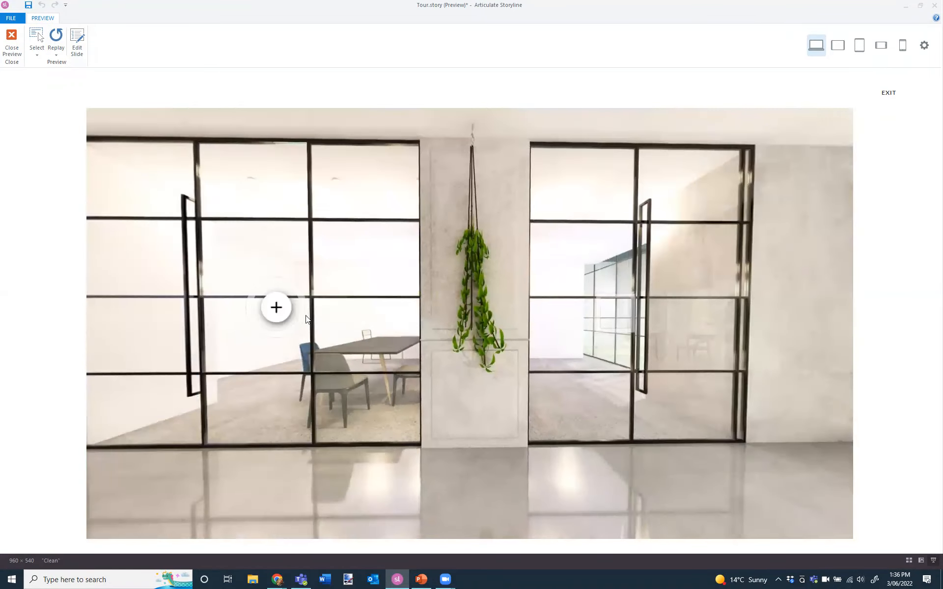
- Check the glass meeting room's plus marker, close its bookings layer, and test the underground parking hotspot beside the glass wall
{"action": "left_click", "coordinate": [279, 311]}
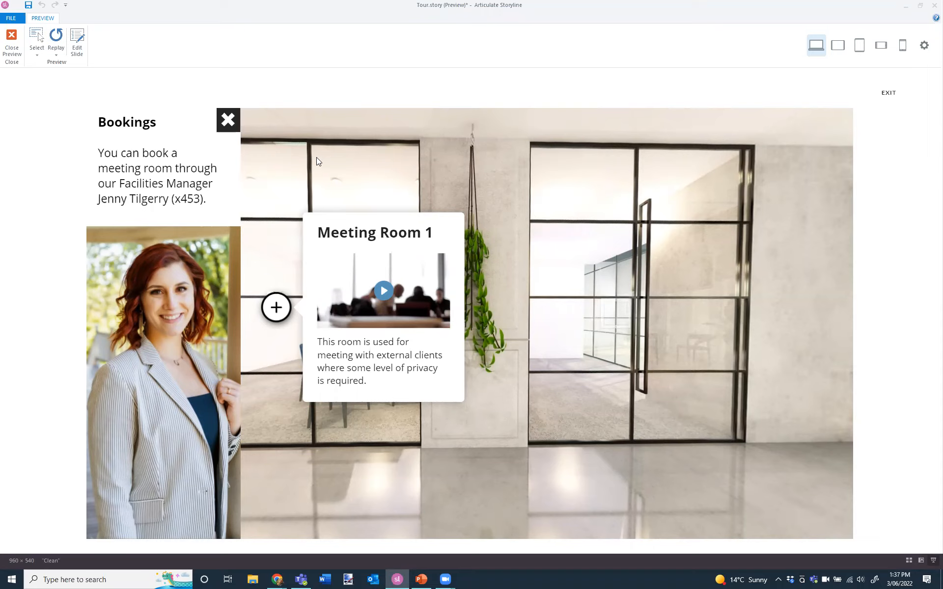
{"action": "left_click", "coordinate": [228, 120]}
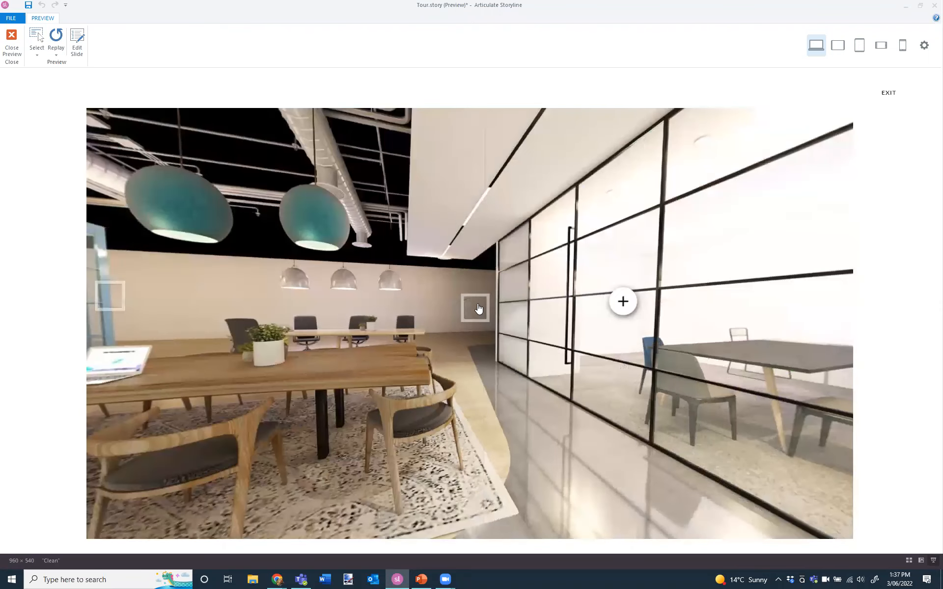
{"action": "left_click", "coordinate": [479, 308]}
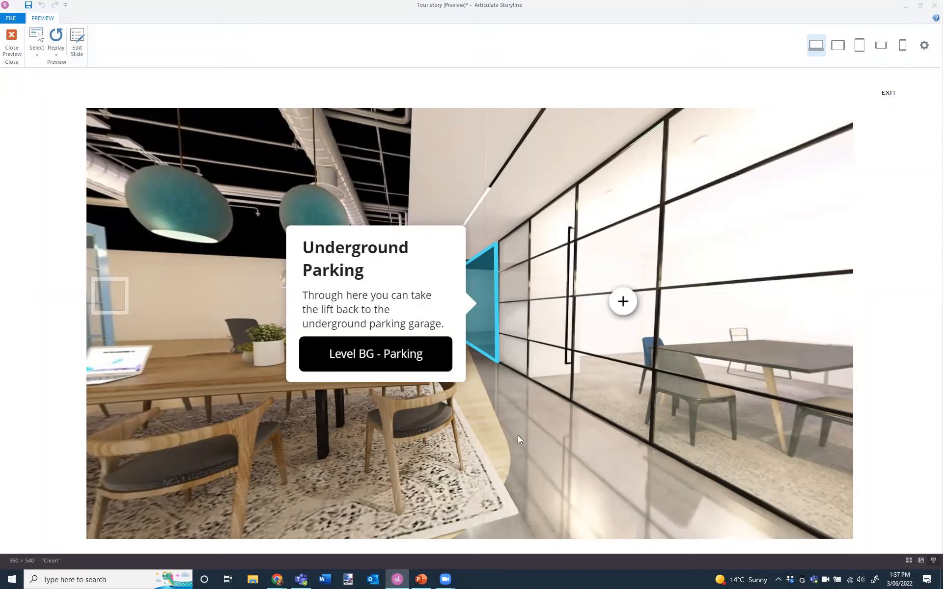
{"action": "left_click", "coordinate": [399, 361]}
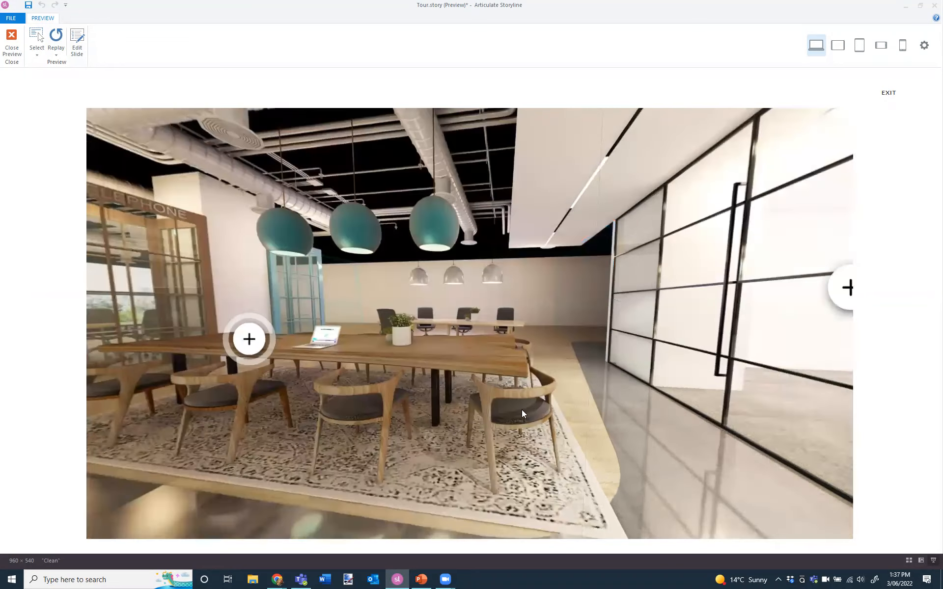
- Look around the foyer, open the plus marker on the long wooden table and close its pop-up
{"action": "left_click_drag", "start_coordinate": [522, 410], "coordinate": [567, 391]}
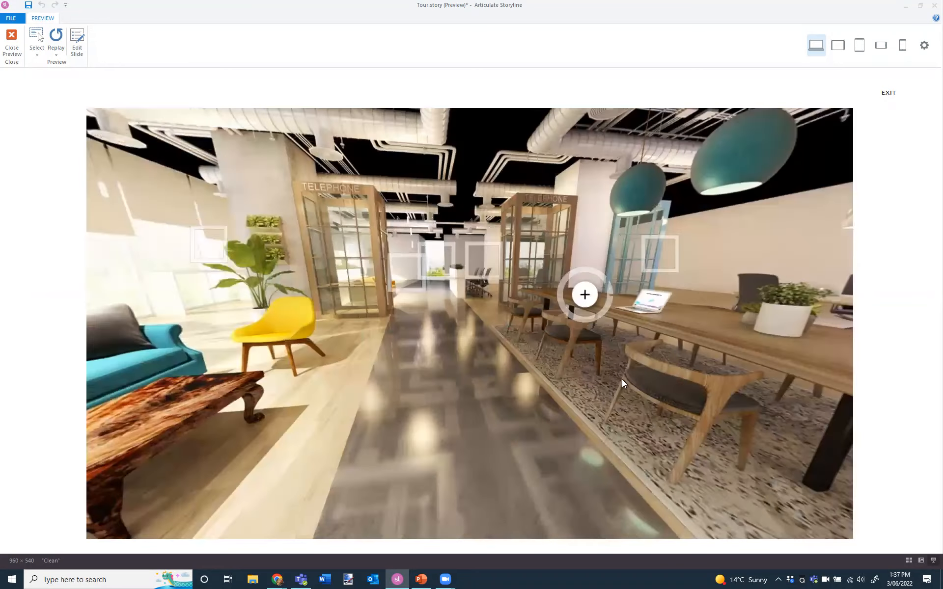
{"action": "left_click_drag", "start_coordinate": [668, 305], "coordinate": [559, 302]}
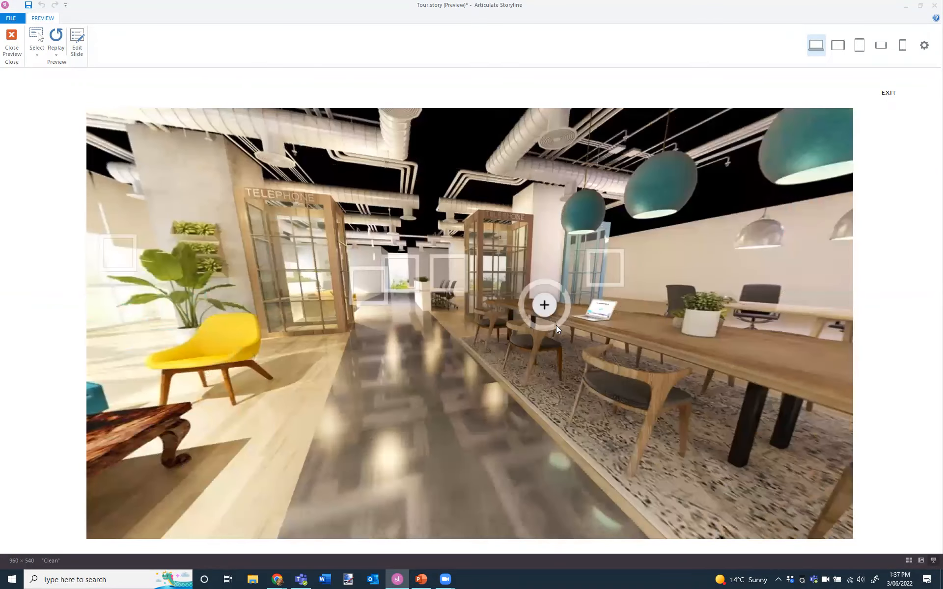
{"action": "left_click", "coordinate": [544, 306]}
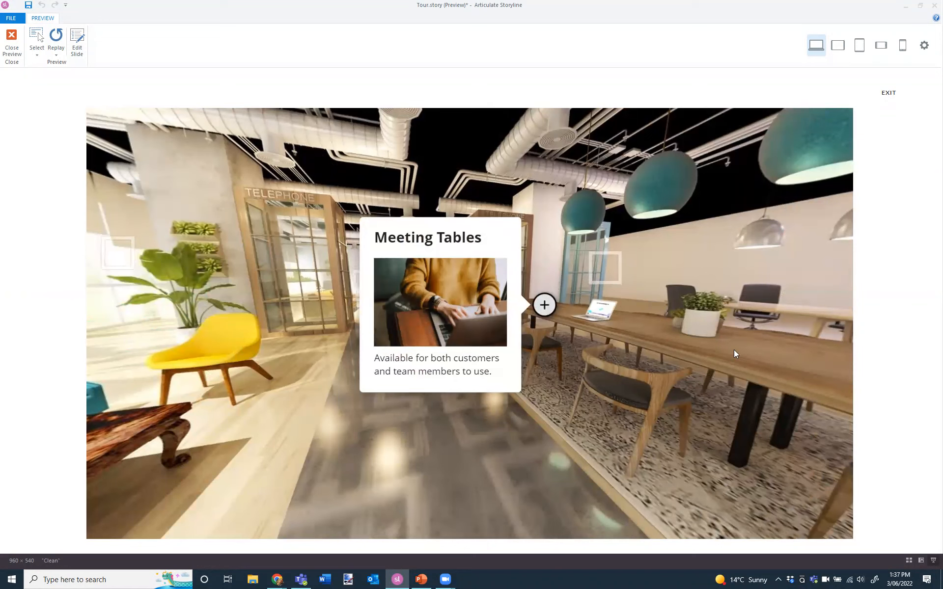
{"action": "left_click", "coordinate": [685, 342]}
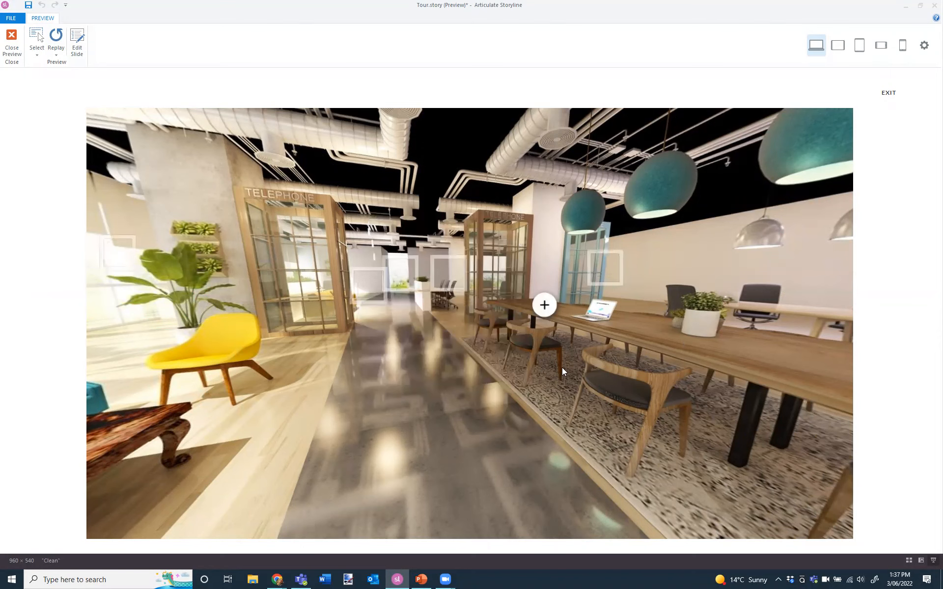
- Turn toward the turquoise sofa in the foyer and open the clock marker by the armchairs
{"action": "left_click_drag", "start_coordinate": [562, 371], "coordinate": [581, 368]}
{"action": "left_click_drag", "start_coordinate": [362, 400], "coordinate": [560, 383]}
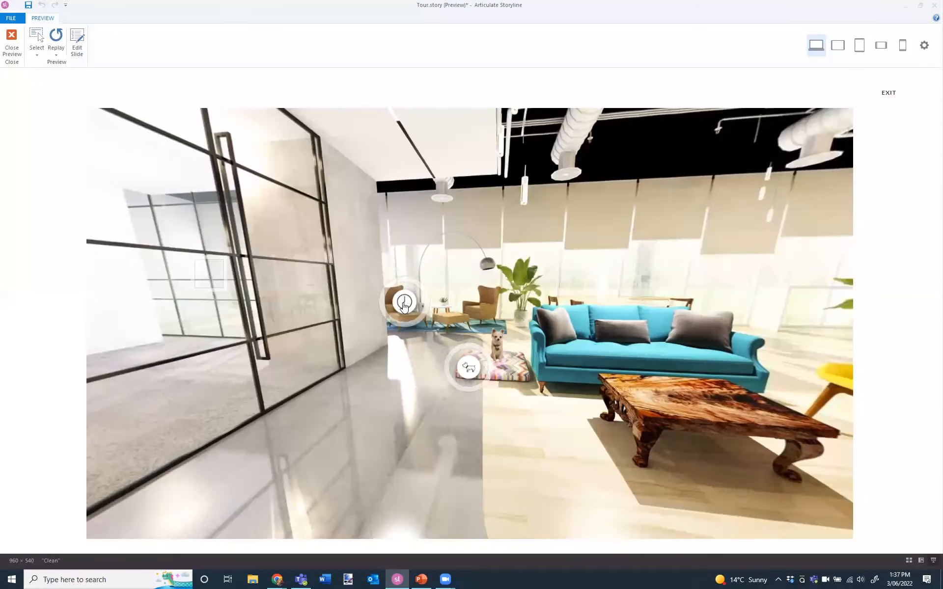
{"action": "left_click", "coordinate": [404, 304]}
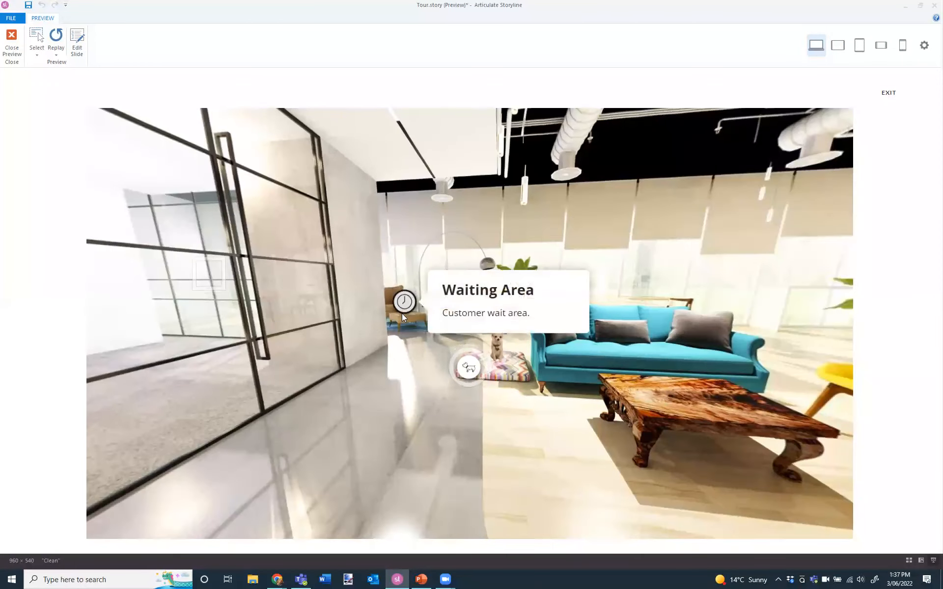
- Open and close the street exit hotspot behind the foyer's glass wall, and open the dog marker beside the turquoise sofa
{"action": "left_click", "coordinate": [219, 275]}
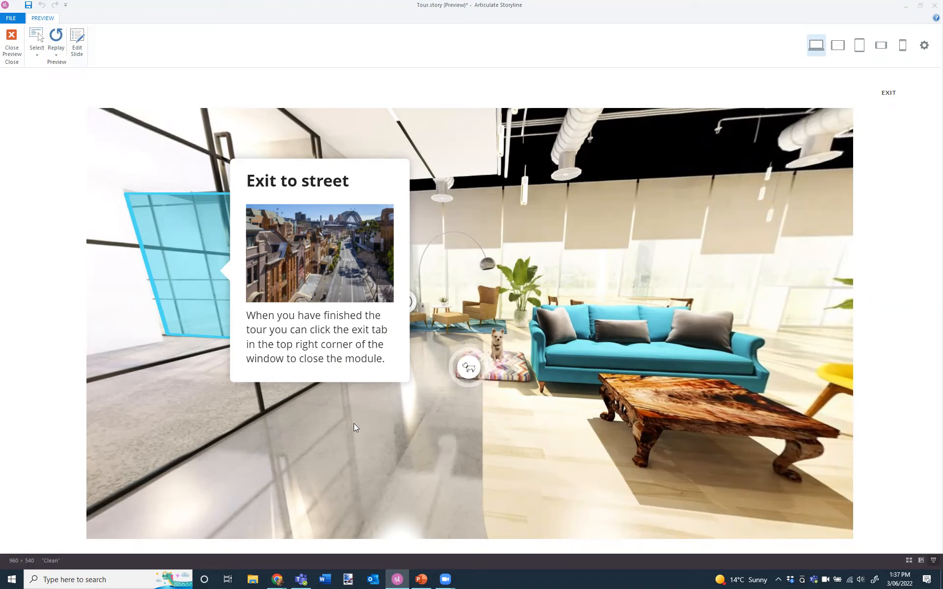
{"action": "left_click", "coordinate": [397, 450]}
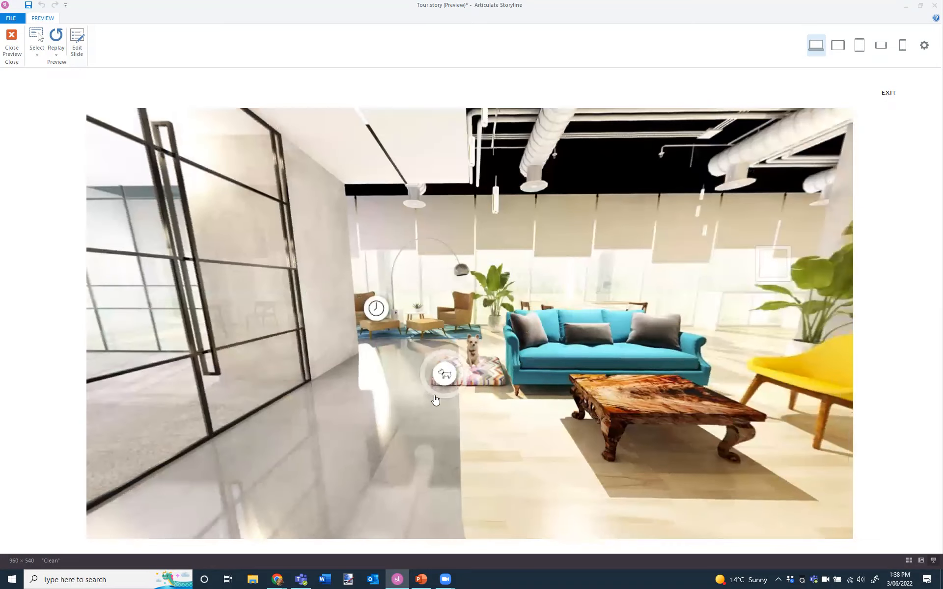
{"action": "left_click", "coordinate": [436, 396]}
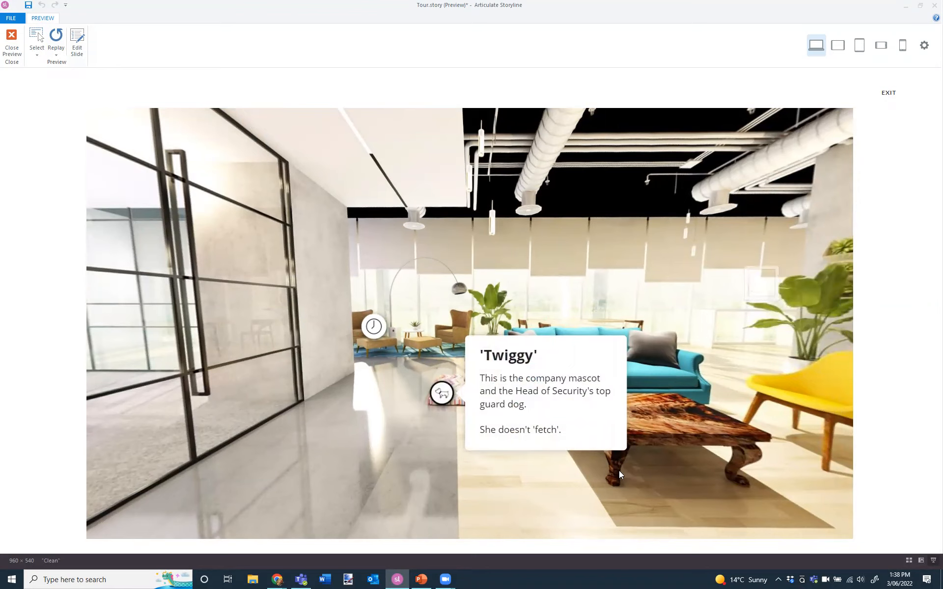
- Turn toward the foyer corridor, open the Restroom hotspot near the windows and go to the restrooms
{"action": "left_click_drag", "start_coordinate": [619, 470], "coordinate": [448, 450]}
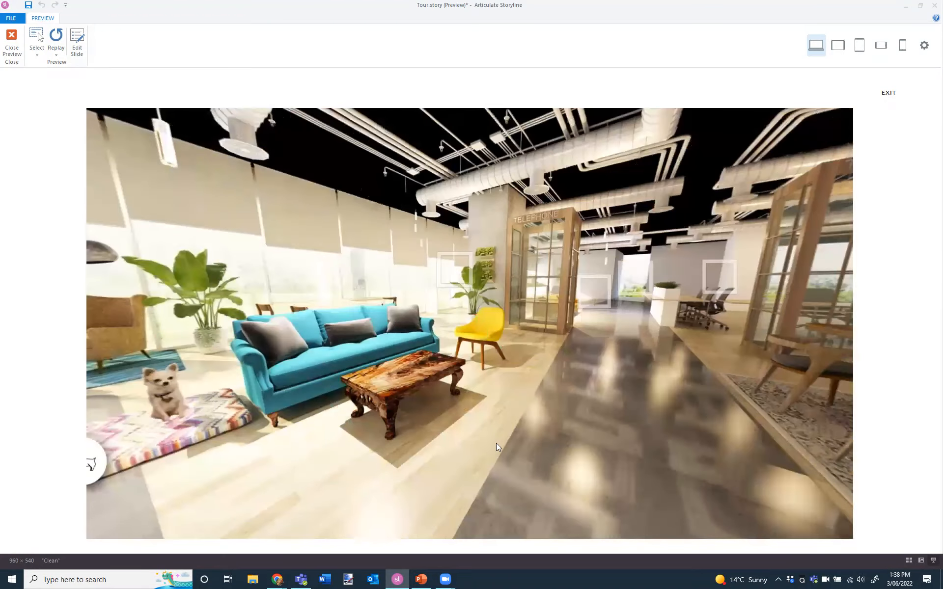
{"action": "left_click_drag", "start_coordinate": [507, 415], "coordinate": [472, 305]}
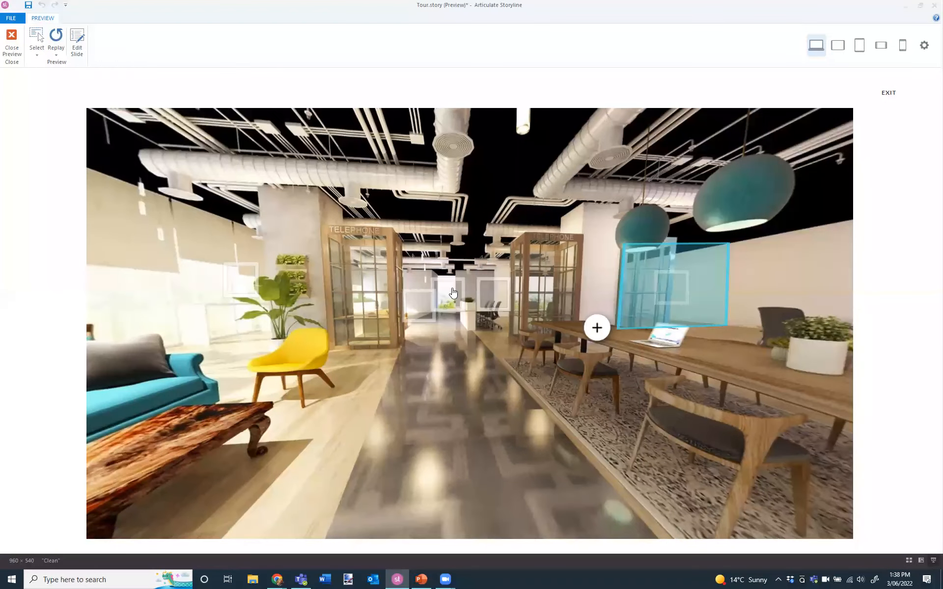
{"action": "left_click", "coordinate": [231, 285]}
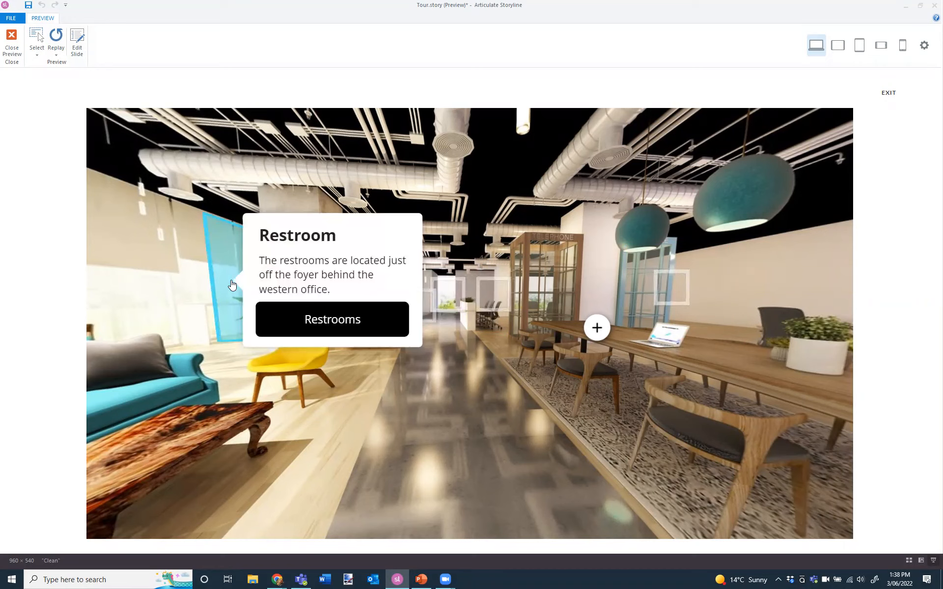
{"action": "left_click", "coordinate": [333, 320]}
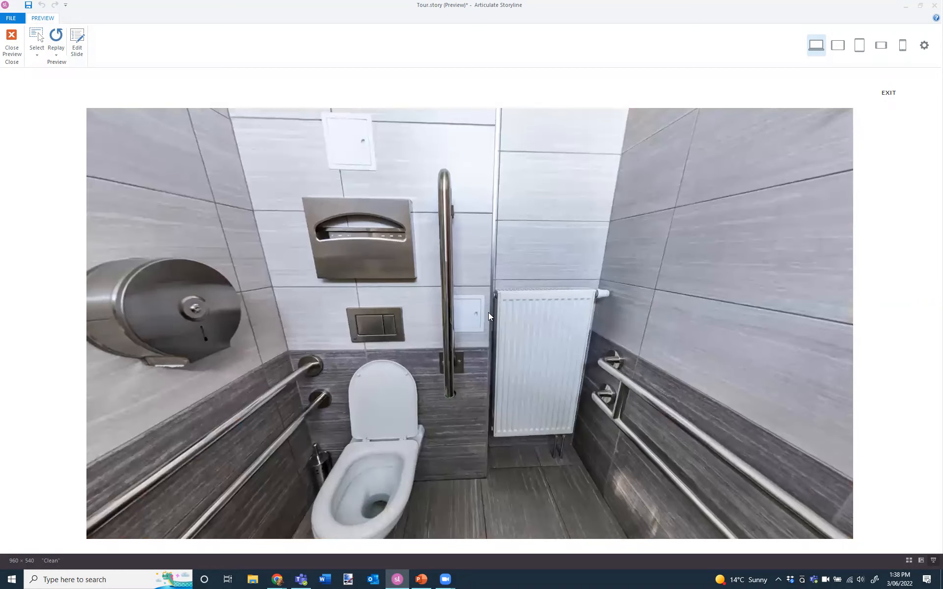
- Look around the restroom, open the exit hotspot on its door and return to the foyer
{"action": "left_click_drag", "start_coordinate": [488, 312], "coordinate": [354, 313]}
{"action": "left_click_drag", "start_coordinate": [449, 328], "coordinate": [205, 323]}
{"action": "left_click_drag", "start_coordinate": [306, 292], "coordinate": [464, 247]}
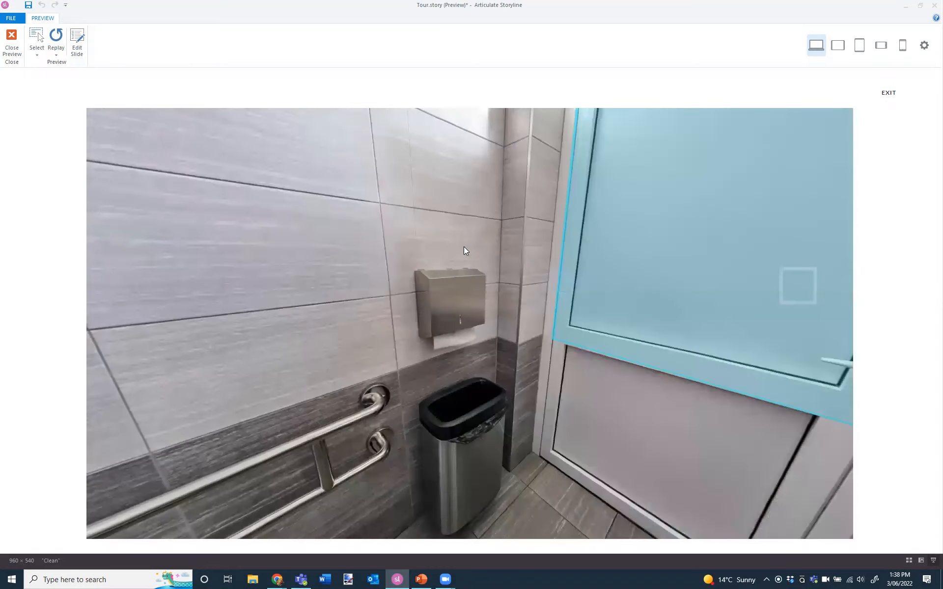
{"action": "left_click_drag", "start_coordinate": [451, 307], "coordinate": [615, 377]}
{"action": "left_click", "coordinate": [569, 352]}
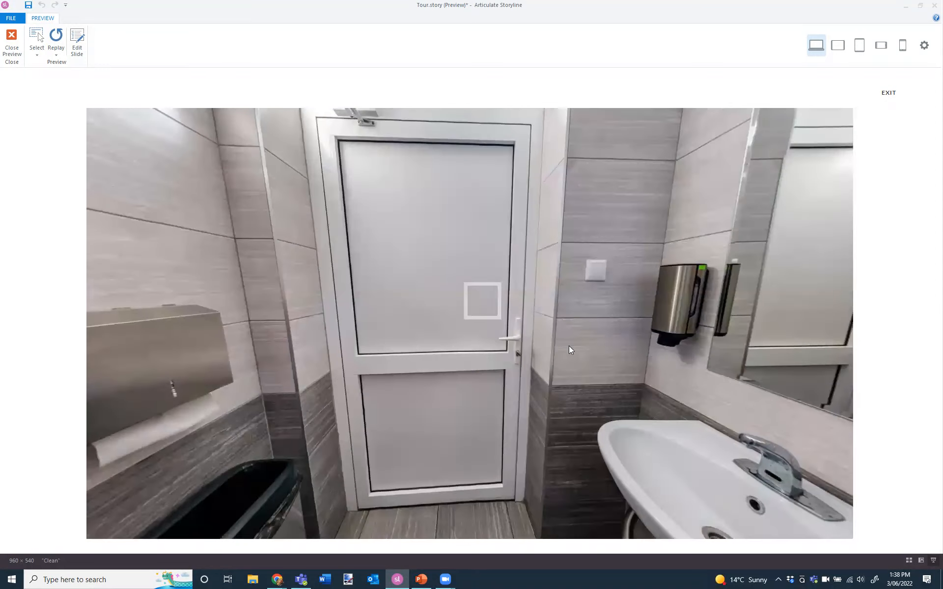
{"action": "left_click", "coordinate": [500, 313]}
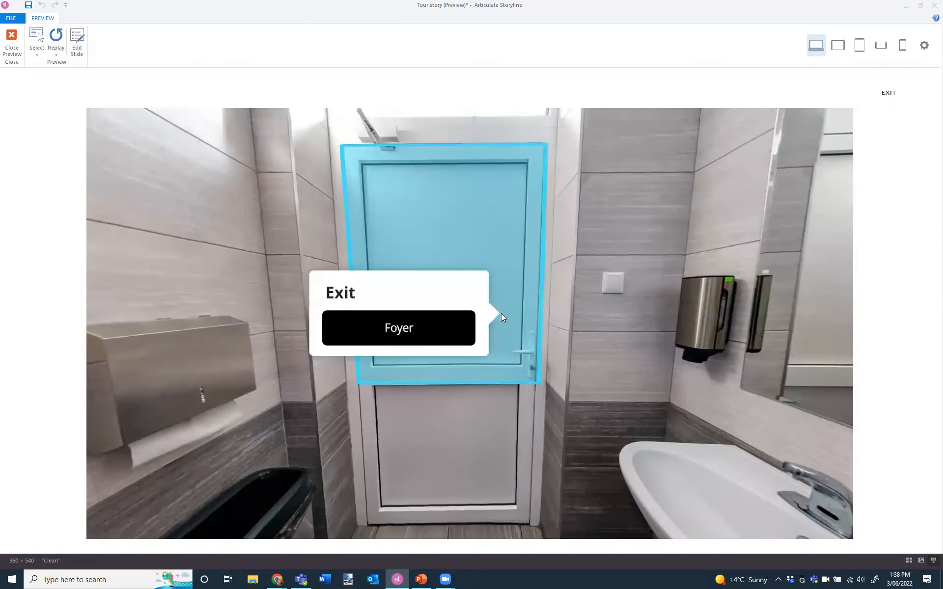
{"action": "left_click", "coordinate": [396, 332]}
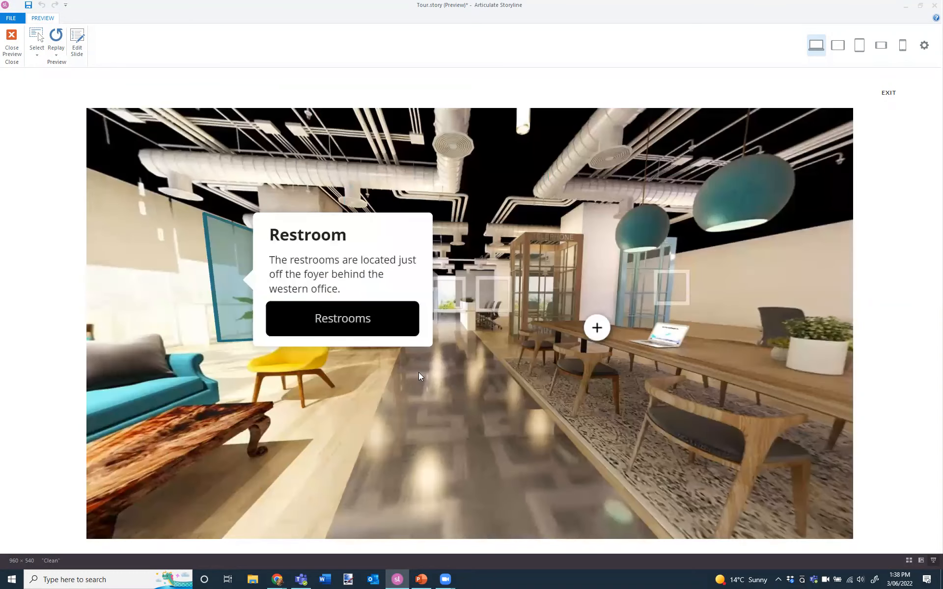
- Go to the display room through its foyer hotspot and look around the room
{"action": "left_click", "coordinate": [687, 280]}
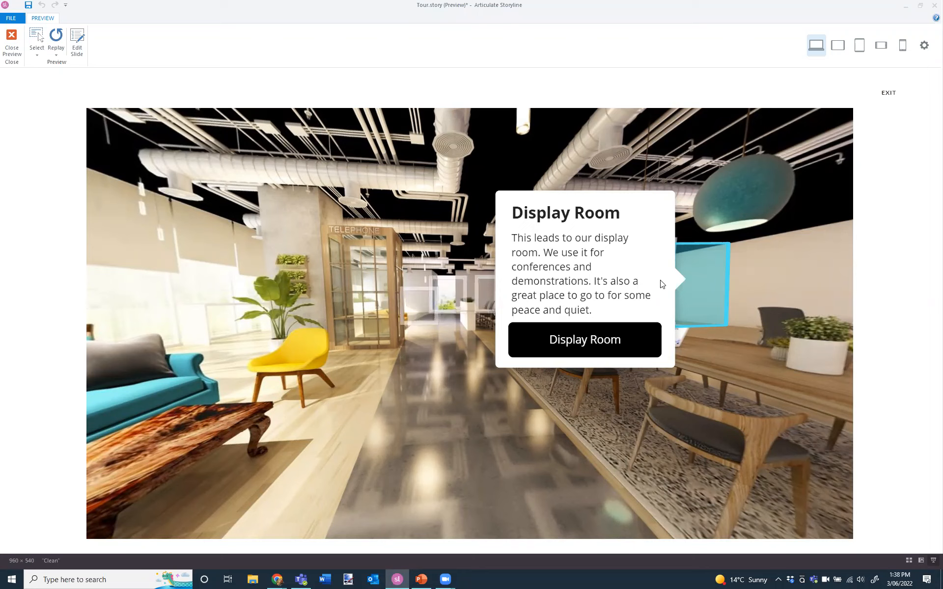
{"action": "left_click", "coordinate": [588, 341]}
{"action": "left_click_drag", "start_coordinate": [681, 339], "coordinate": [618, 340]}
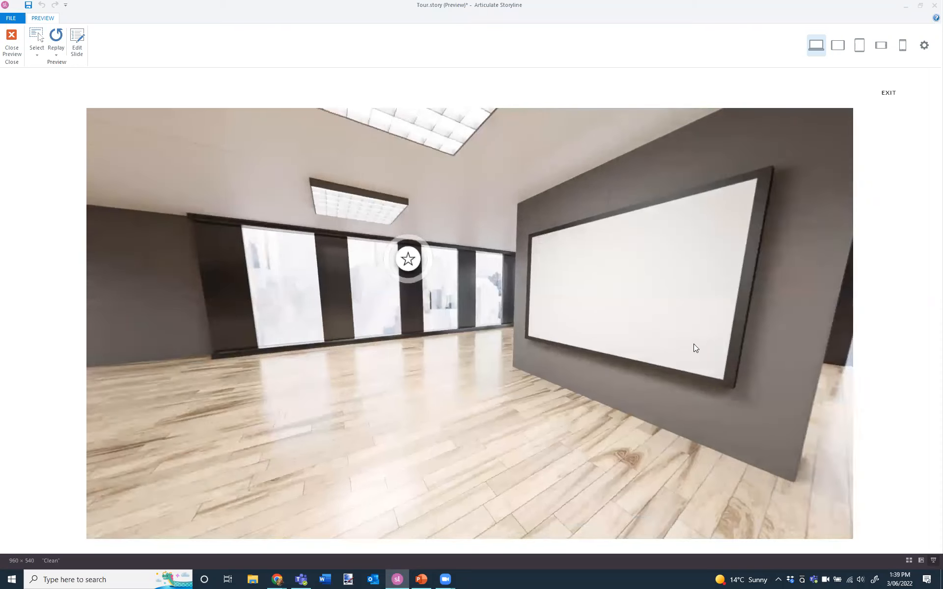
{"action": "left_click_drag", "start_coordinate": [695, 347], "coordinate": [714, 366]}
{"action": "left_click_drag", "start_coordinate": [606, 356], "coordinate": [653, 343]}
{"action": "left_click_drag", "start_coordinate": [738, 339], "coordinate": [889, 467]}
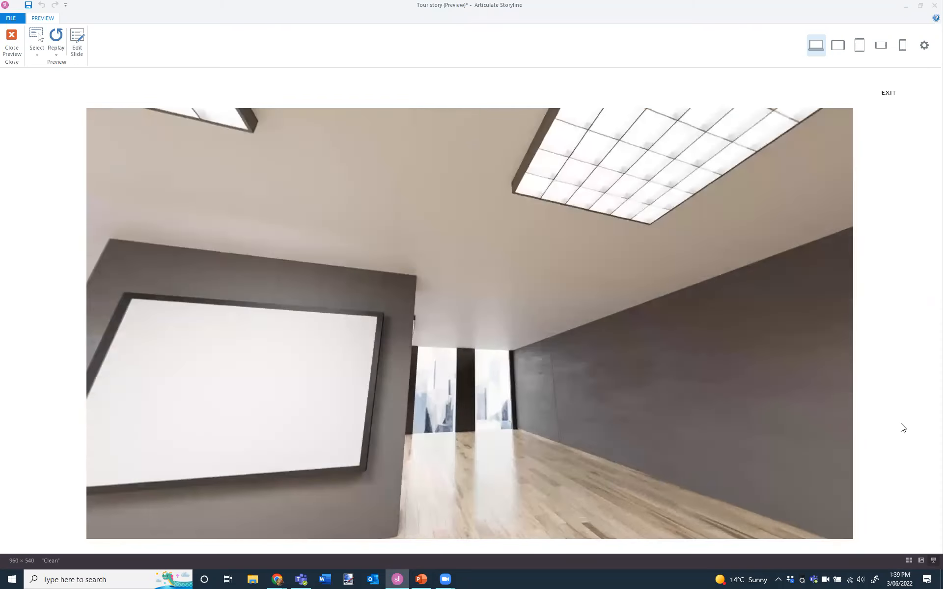
{"action": "left_click_drag", "start_coordinate": [898, 427], "coordinate": [443, 468]}
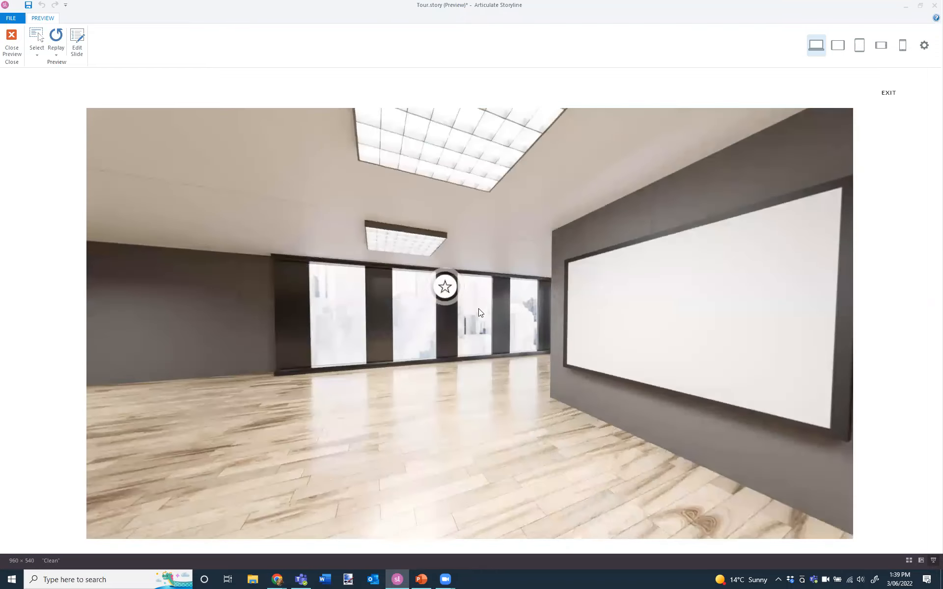
- Open the star marker by the display room windows, enlarge its picture and close the enlarged view
{"action": "left_click", "coordinate": [455, 287]}
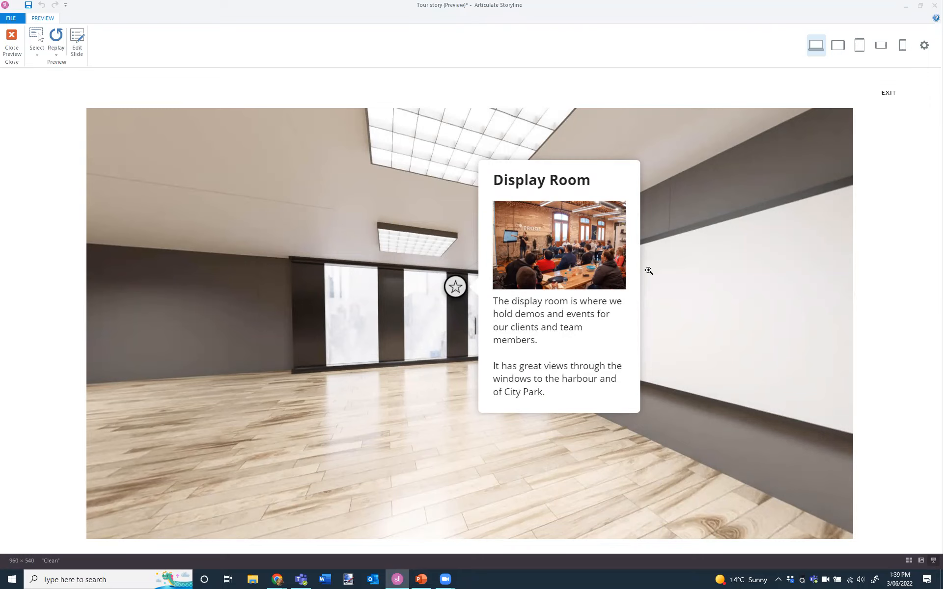
{"action": "left_click", "coordinate": [568, 242]}
{"action": "left_click", "coordinate": [560, 233]}
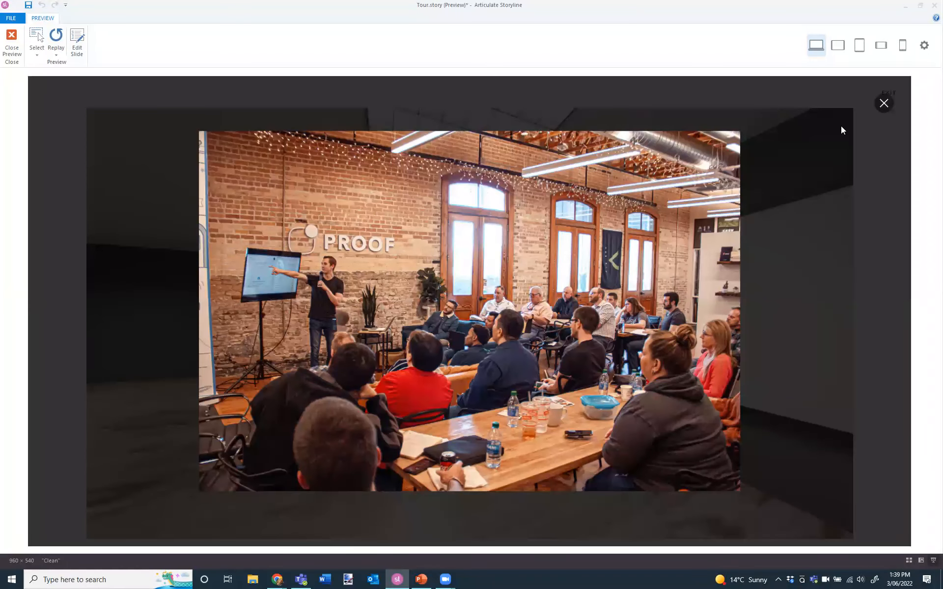
{"action": "left_click", "coordinate": [819, 146]}
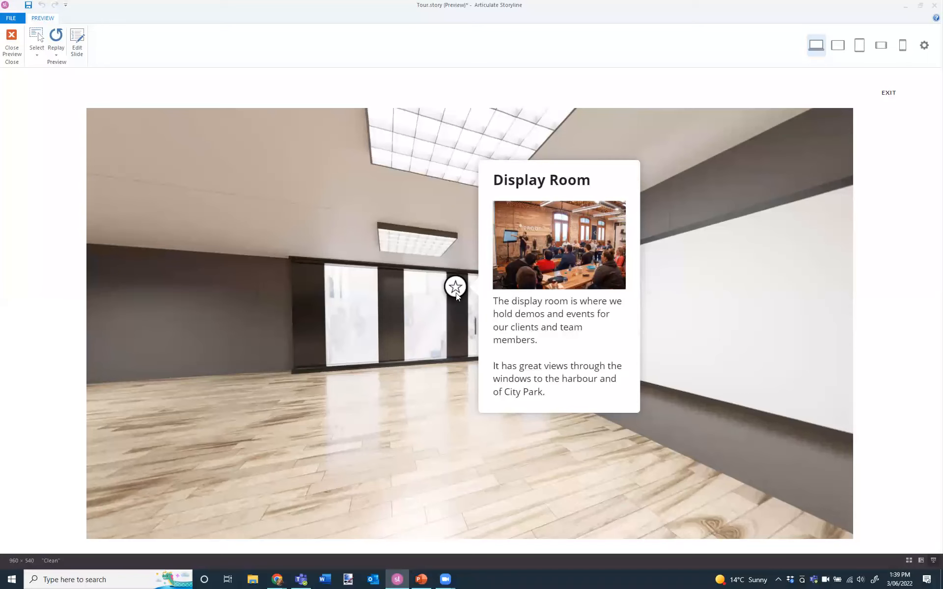
- Turn to the display room door, open its hotspot and return to the foyer
{"action": "left_click", "coordinate": [397, 307]}
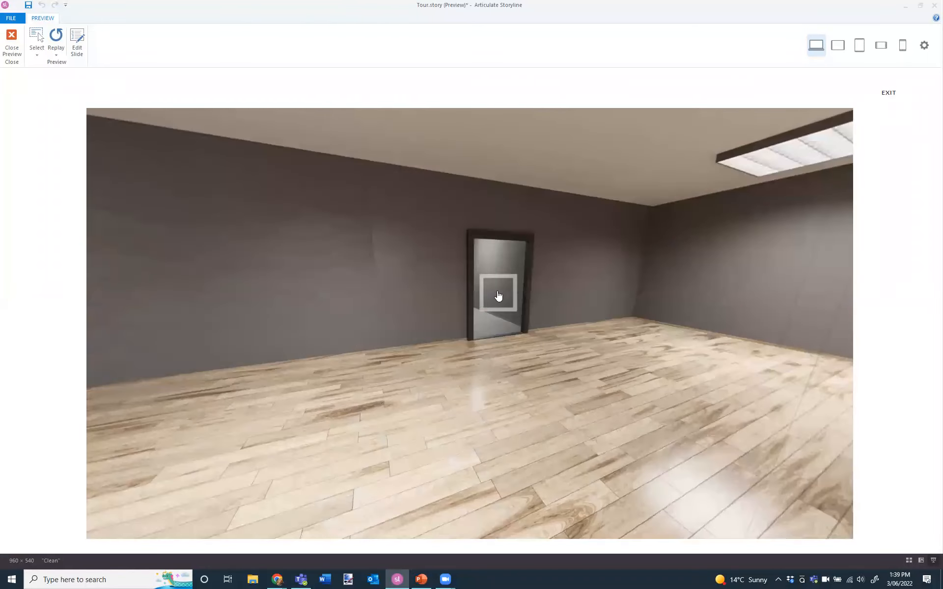
{"action": "left_click", "coordinate": [496, 291]}
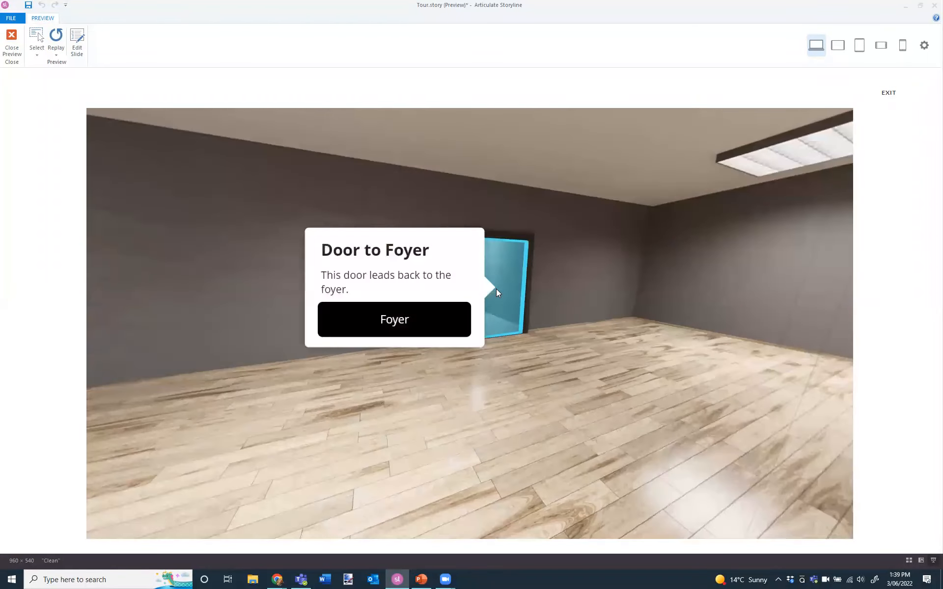
{"action": "left_click", "coordinate": [388, 323]}
- Open the Western Office hotspot at the end of the foyer corridor and go to that office
{"action": "left_click", "coordinate": [442, 312]}
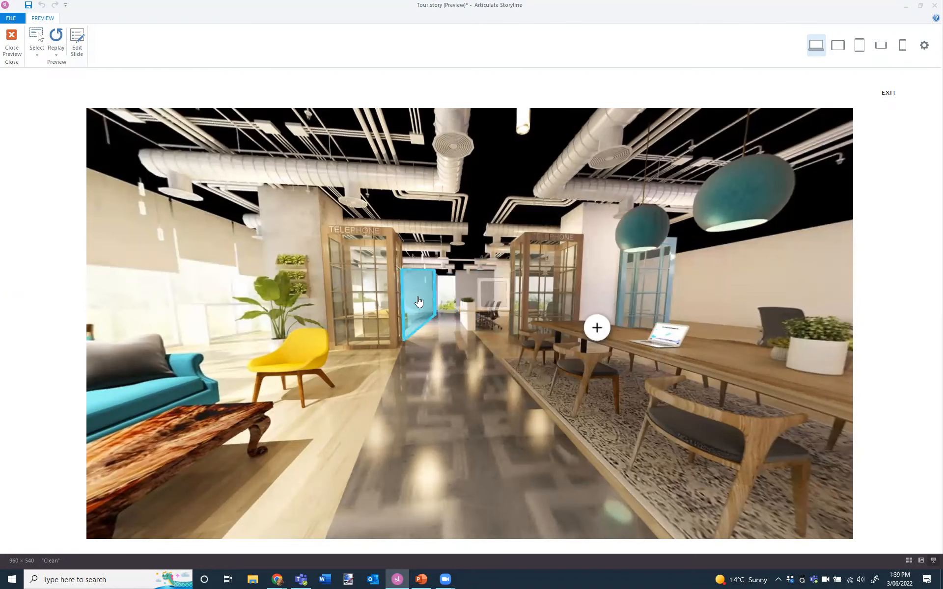
{"action": "left_click", "coordinate": [418, 301]}
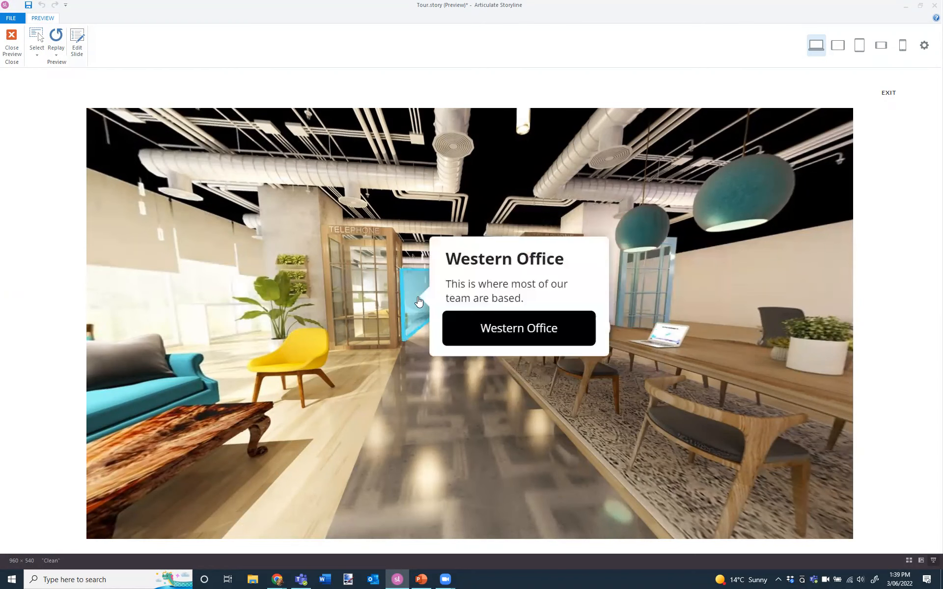
{"action": "left_click", "coordinate": [528, 328]}
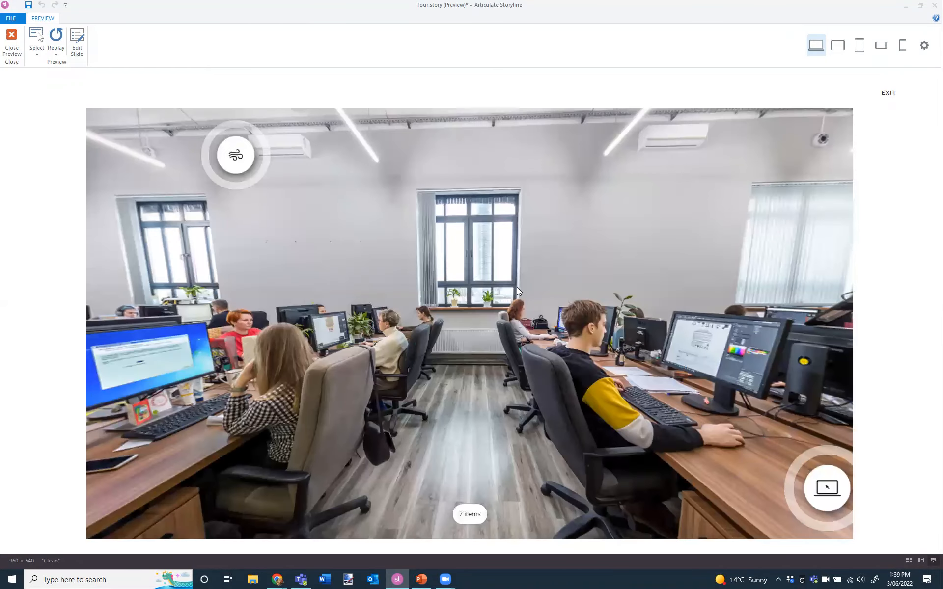
- Look around the western office, open the meeting room marker and close its bookings layer
{"action": "left_click_drag", "start_coordinate": [516, 286], "coordinate": [363, 296]}
{"action": "left_click_drag", "start_coordinate": [523, 280], "coordinate": [285, 285]}
{"action": "left_click_drag", "start_coordinate": [448, 304], "coordinate": [341, 310]}
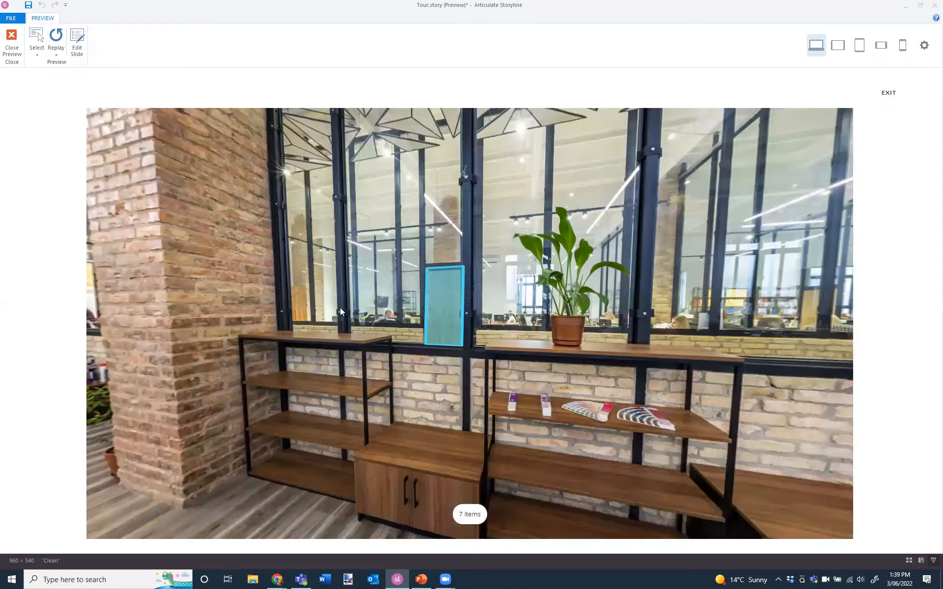
{"action": "left_click_drag", "start_coordinate": [451, 309], "coordinate": [473, 325]}
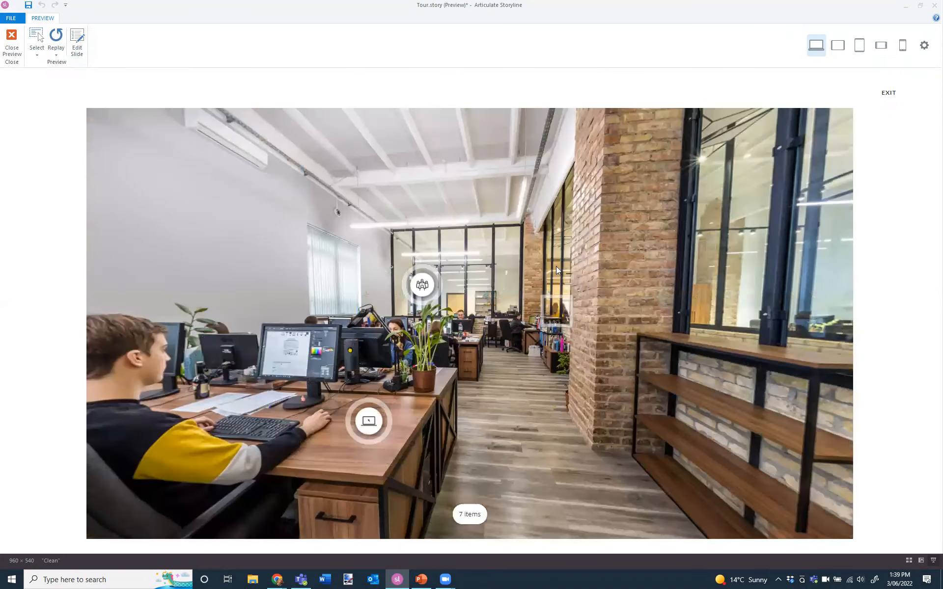
{"action": "left_click_drag", "start_coordinate": [424, 290], "coordinate": [483, 294]}
{"action": "left_click", "coordinate": [482, 294]}
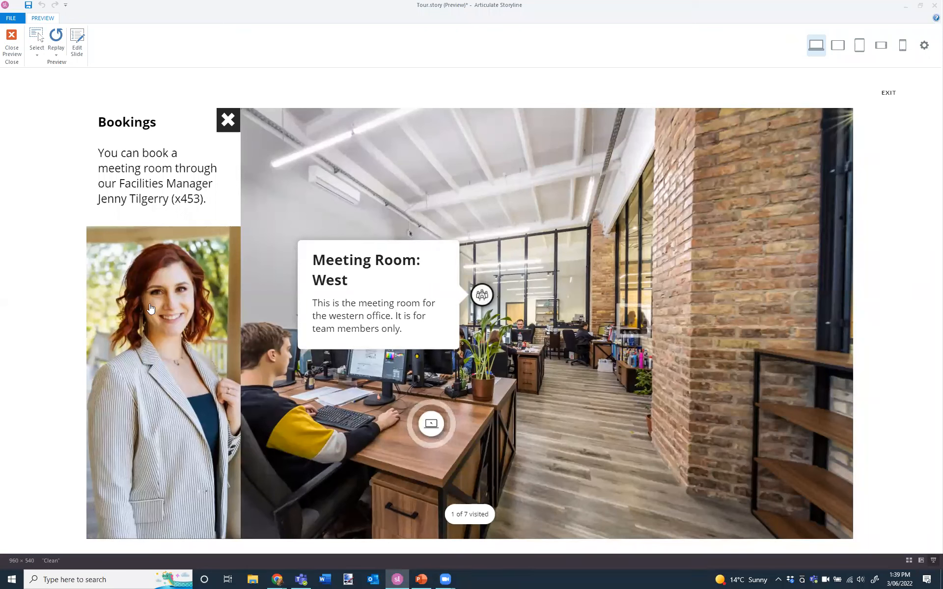
{"action": "left_click", "coordinate": [227, 120]}
- Turn toward the desks and open the laptop marker for the workstations
{"action": "left_click_drag", "start_coordinate": [560, 431], "coordinate": [617, 387]}
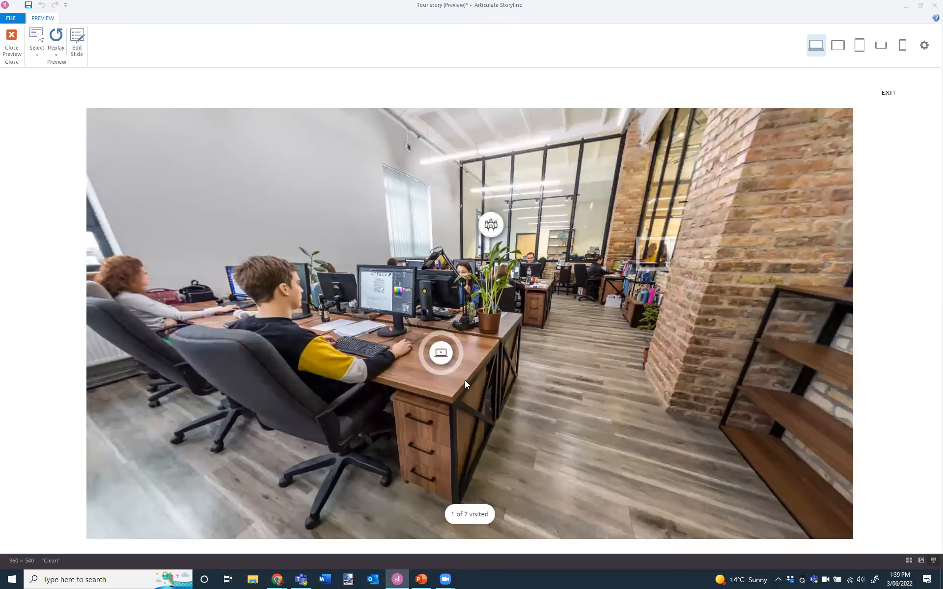
{"action": "left_click_drag", "start_coordinate": [465, 381], "coordinate": [485, 371]}
{"action": "left_click", "coordinate": [486, 370]}
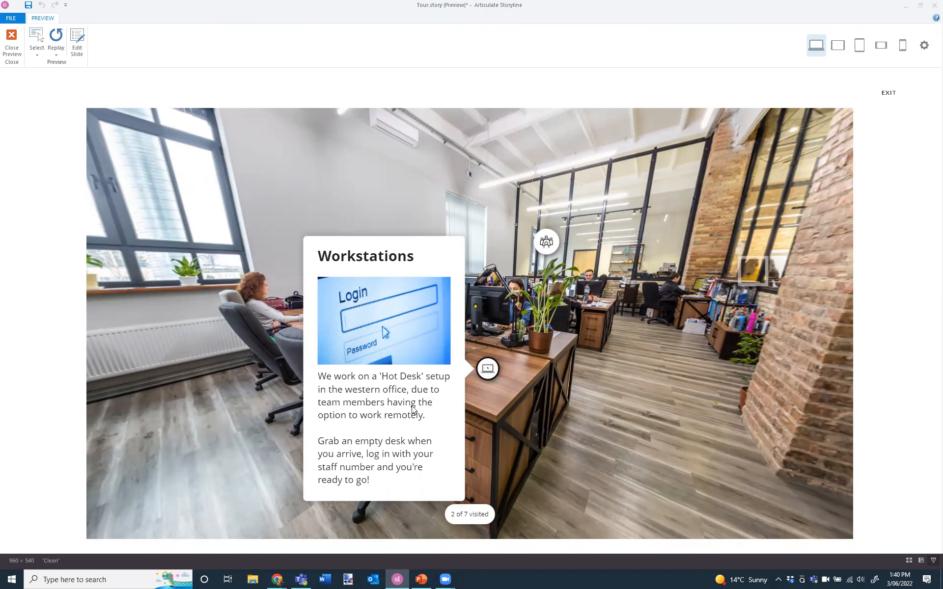
- Turn toward the wall-mounted air conditioner, open its marker and close the pop-up
{"action": "left_click_drag", "start_coordinate": [413, 406], "coordinate": [520, 404]}
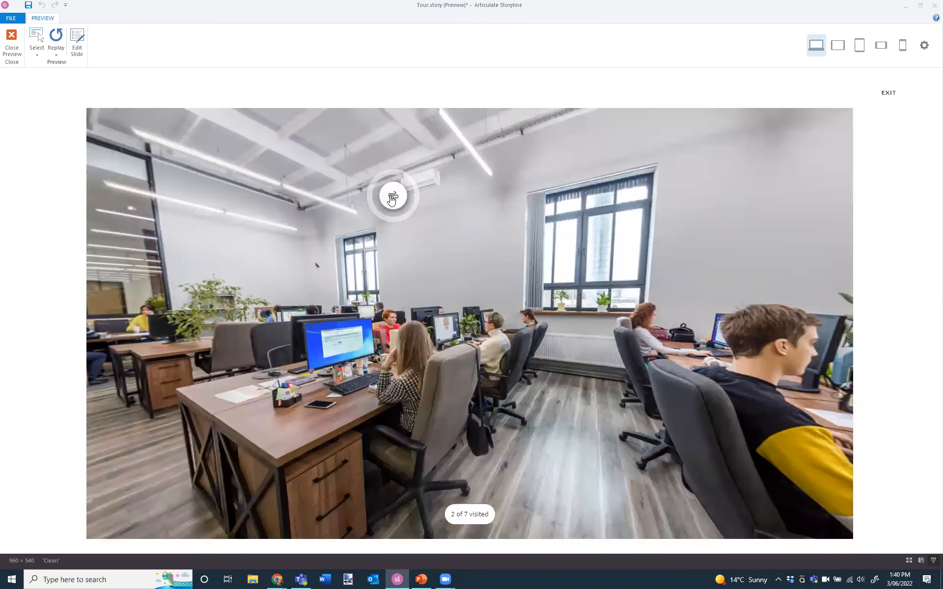
{"action": "left_click", "coordinate": [391, 198]}
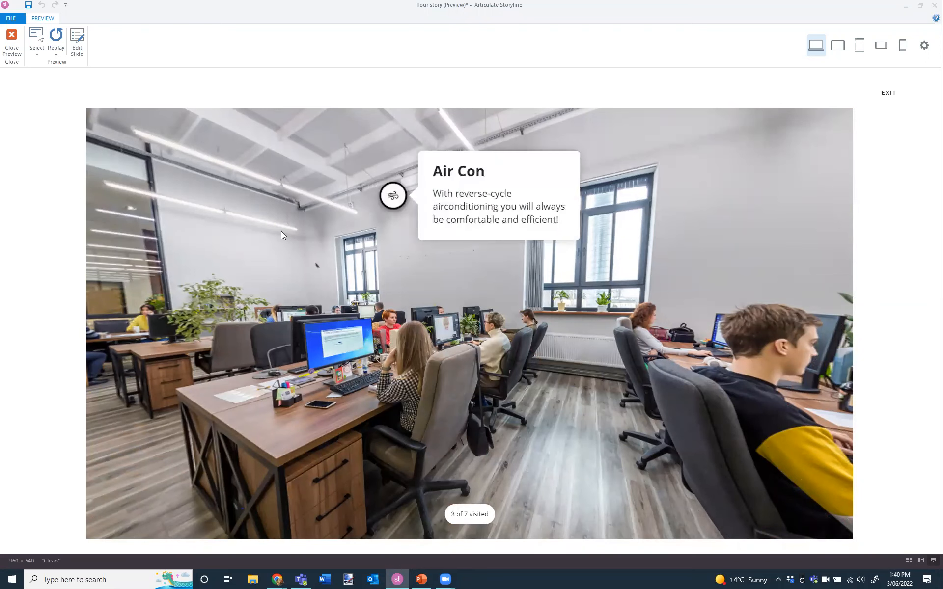
{"action": "left_click", "coordinate": [371, 233]}
- Open the breakout table's chat marker by the brick pillar, play its video, and close the video and pop-up
{"action": "left_click_drag", "start_coordinate": [376, 242], "coordinate": [616, 266]}
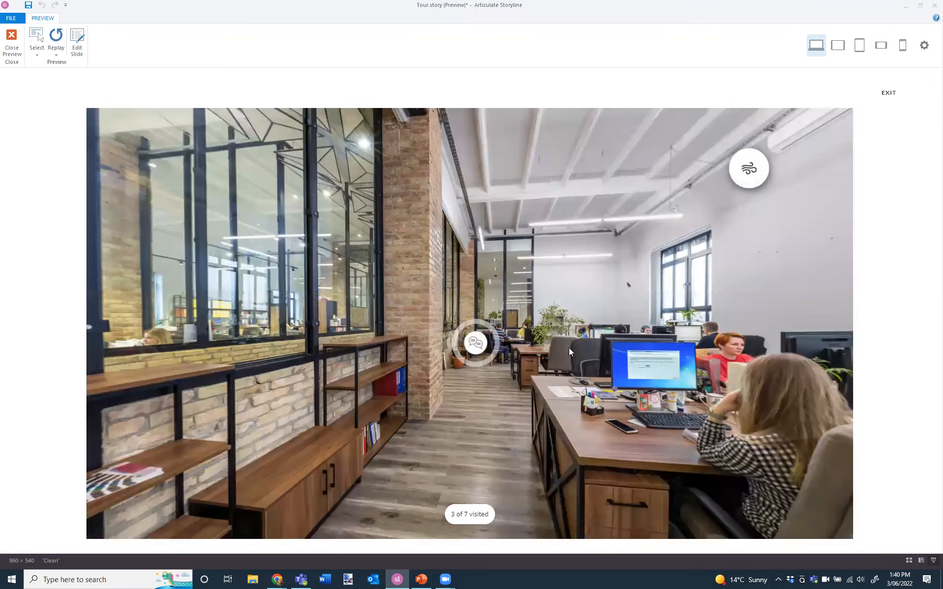
{"action": "left_click", "coordinate": [488, 343]}
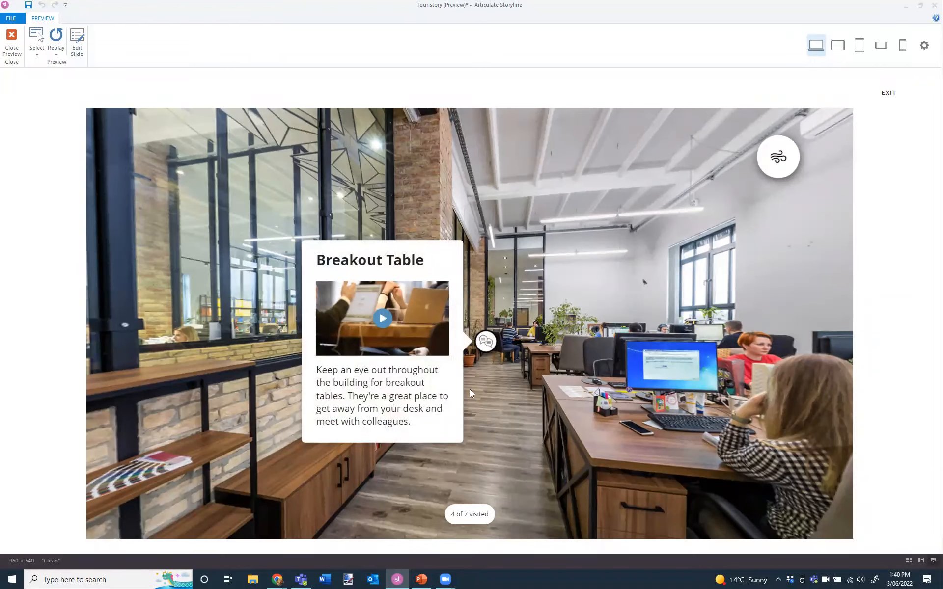
{"action": "left_click", "coordinate": [384, 317]}
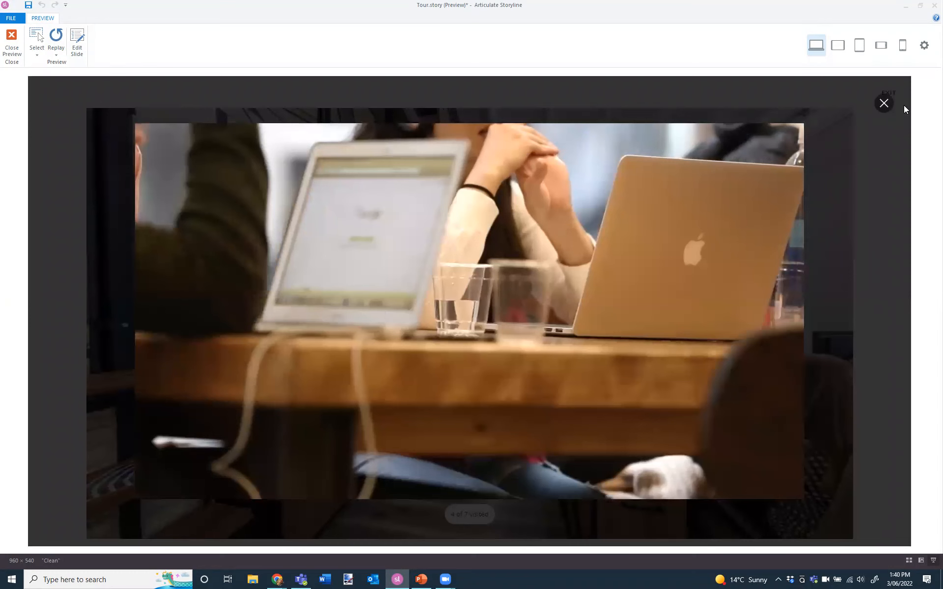
{"action": "left_click", "coordinate": [883, 103]}
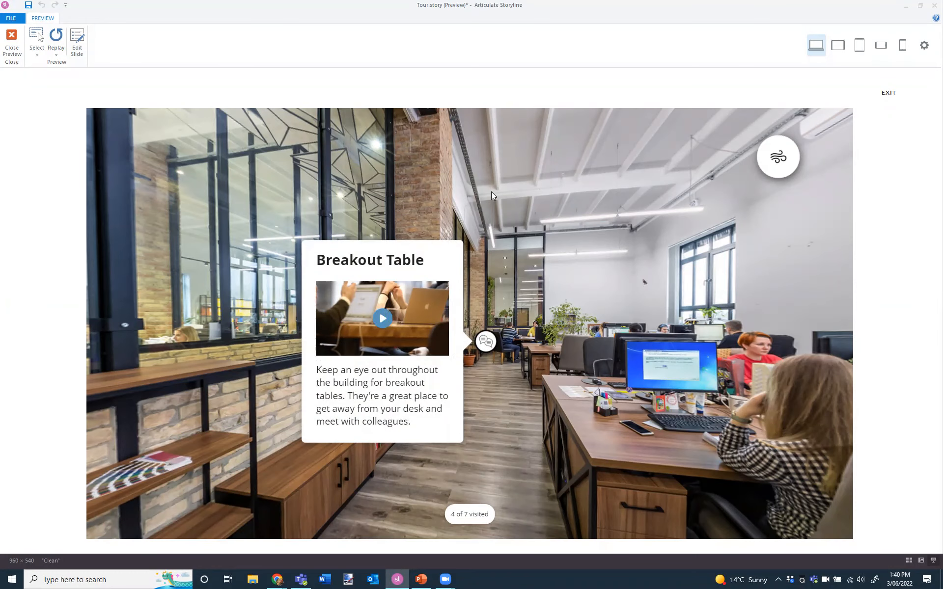
{"action": "left_click", "coordinate": [440, 206]}
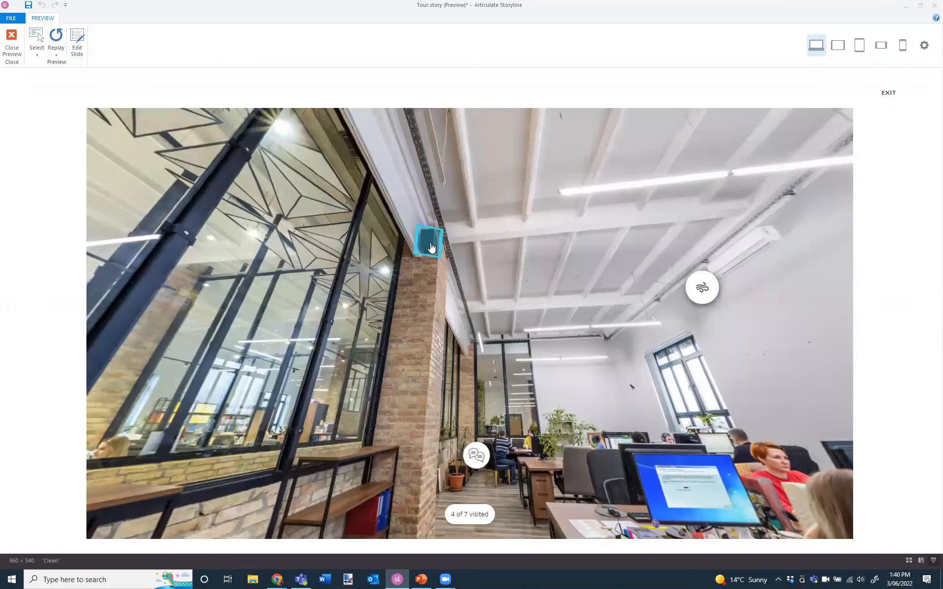
- Open the speaker hotspot above the brick pillar, play and pause its background music clip, and close the pop-up
{"action": "left_click", "coordinate": [431, 247]}
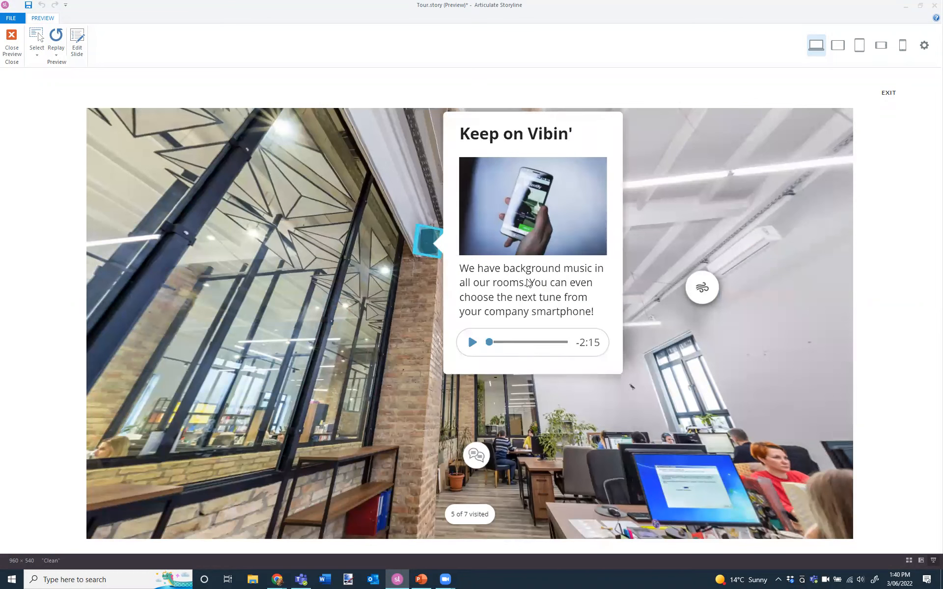
{"action": "left_click", "coordinate": [474, 345]}
{"action": "key", "text": "space"}
{"action": "left_click", "coordinate": [689, 248]}
- Check the Foyer door's hotspot, open the Eastern Office door's hotspot and go to the eastern office
{"action": "left_click_drag", "start_coordinate": [343, 326], "coordinate": [702, 278]}
{"action": "left_click_drag", "start_coordinate": [468, 384], "coordinate": [409, 379]}
{"action": "left_click", "coordinate": [450, 294]}
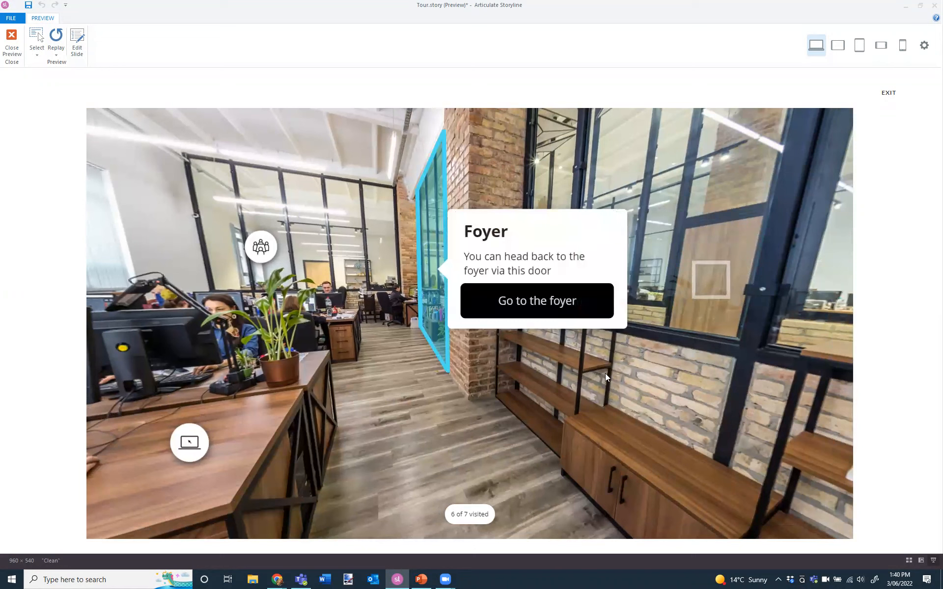
{"action": "left_click", "coordinate": [711, 278]}
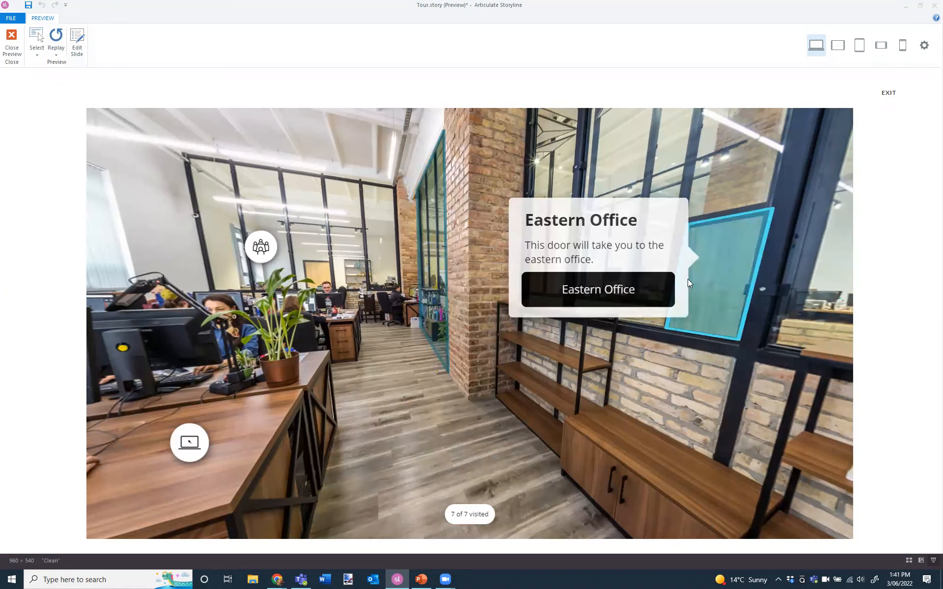
{"action": "left_click", "coordinate": [601, 291]}
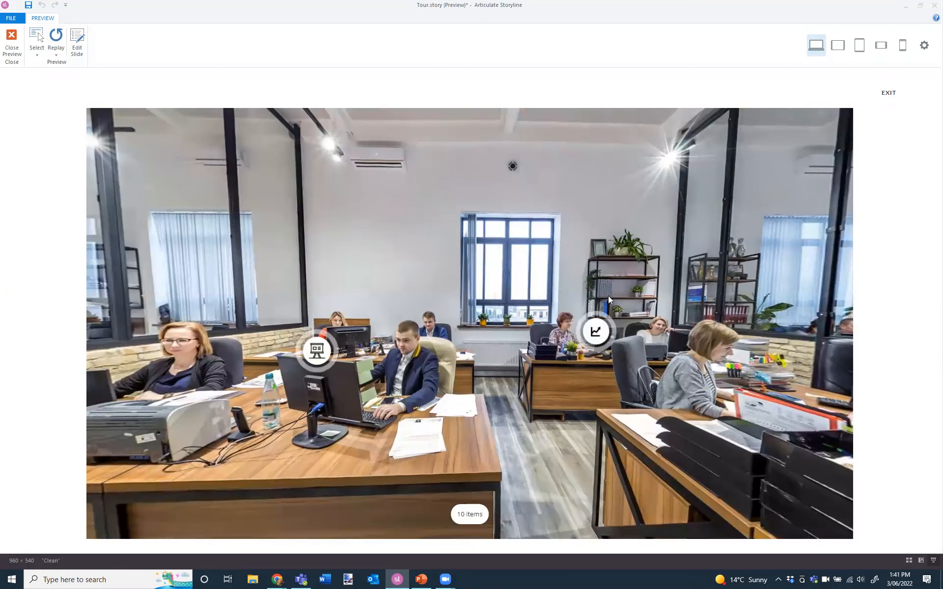
- Look around the eastern office, open its meeting room marker and close the bookings layer
{"action": "left_click_drag", "start_coordinate": [750, 297], "coordinate": [607, 291]}
{"action": "left_click_drag", "start_coordinate": [471, 272], "coordinate": [267, 352]}
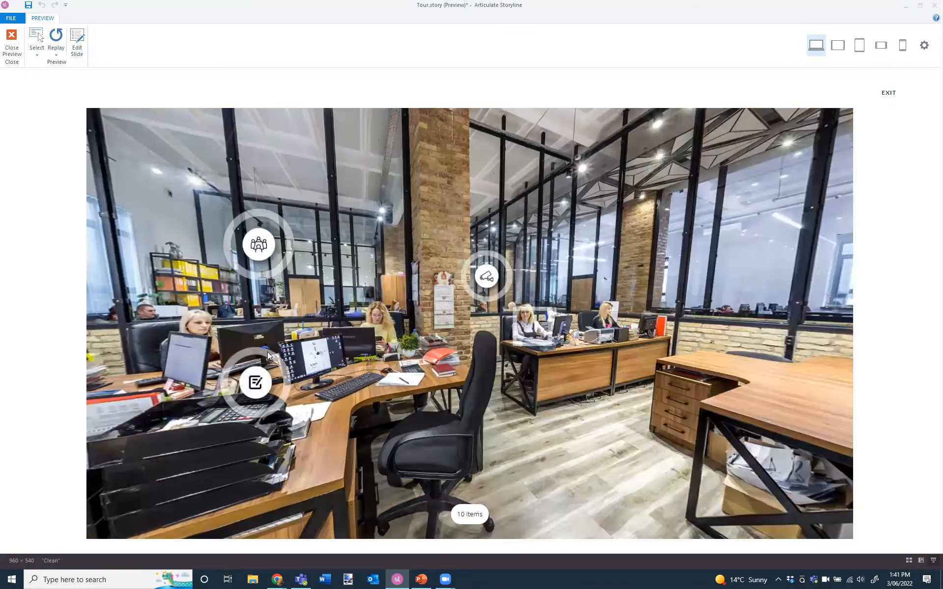
{"action": "left_click_drag", "start_coordinate": [443, 340], "coordinate": [638, 246]}
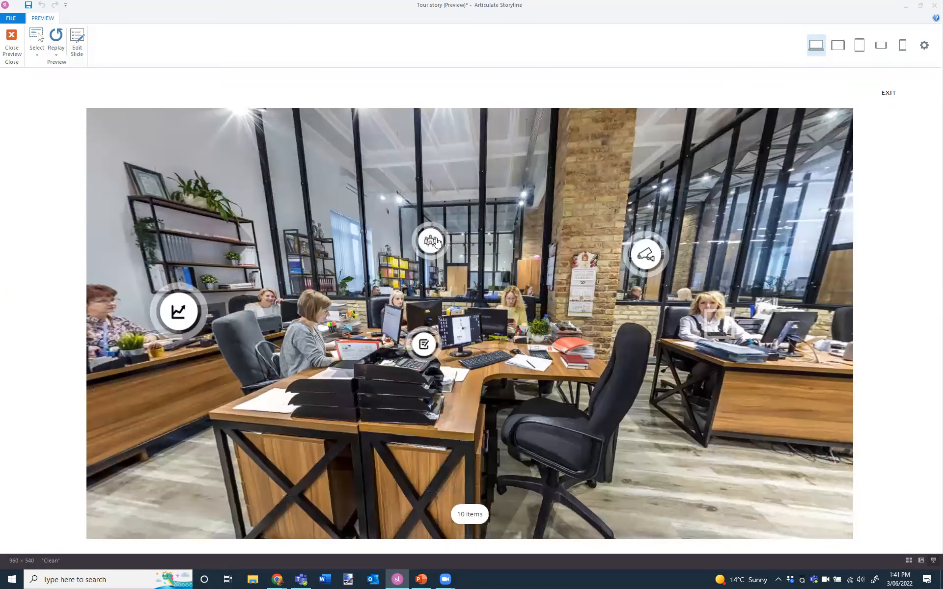
{"action": "left_click", "coordinate": [428, 246]}
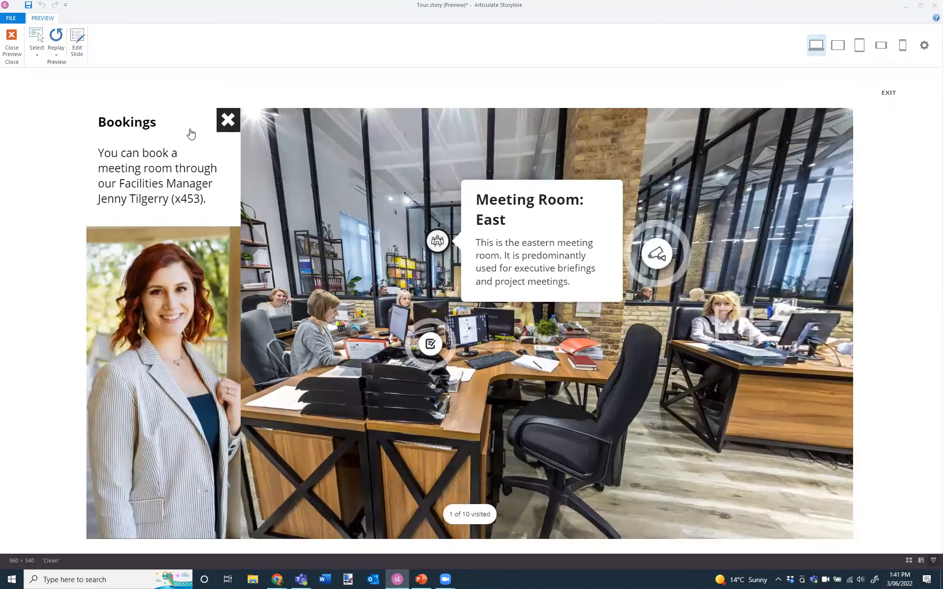
{"action": "left_click", "coordinate": [404, 246]}
- Open the notepad marker on the document-tray desk and the chart marker near the shelving
{"action": "left_click", "coordinate": [432, 344]}
{"action": "left_click_drag", "start_coordinate": [269, 399], "coordinate": [373, 298]}
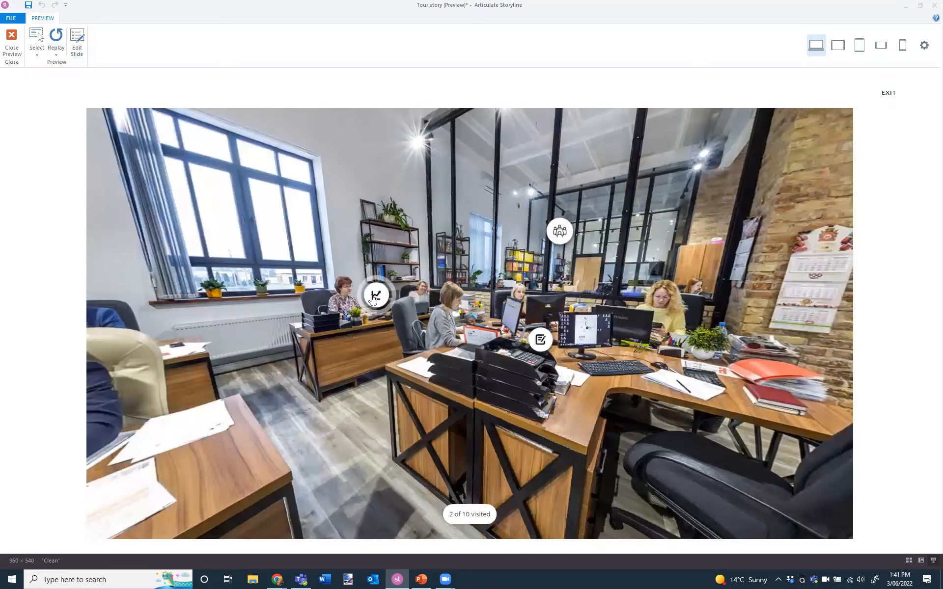
{"action": "left_click", "coordinate": [373, 299]}
- Turn toward the desk with the printer and open the presentation board marker
{"action": "left_click_drag", "start_coordinate": [473, 337], "coordinate": [596, 327]}
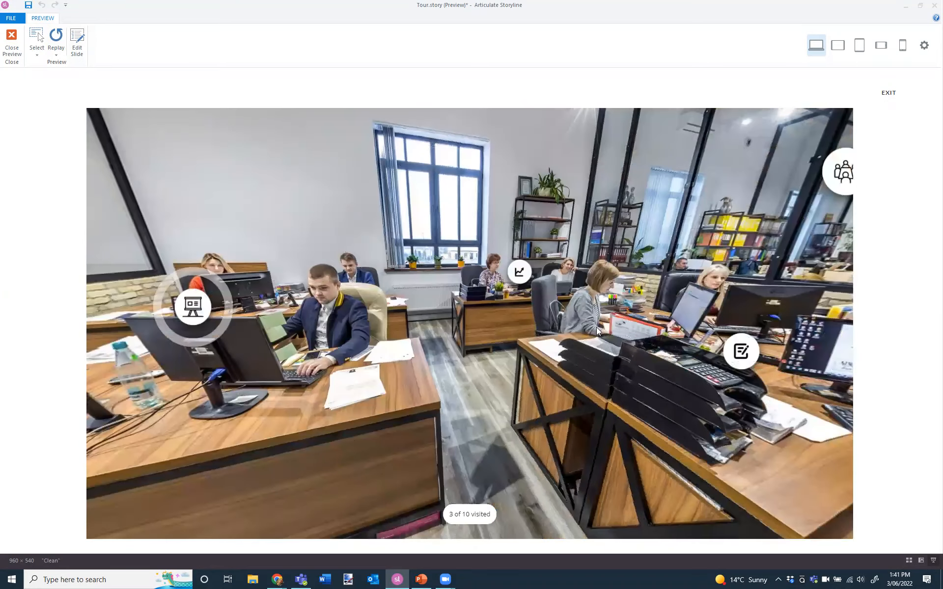
{"action": "left_click_drag", "start_coordinate": [425, 298], "coordinate": [599, 295]}
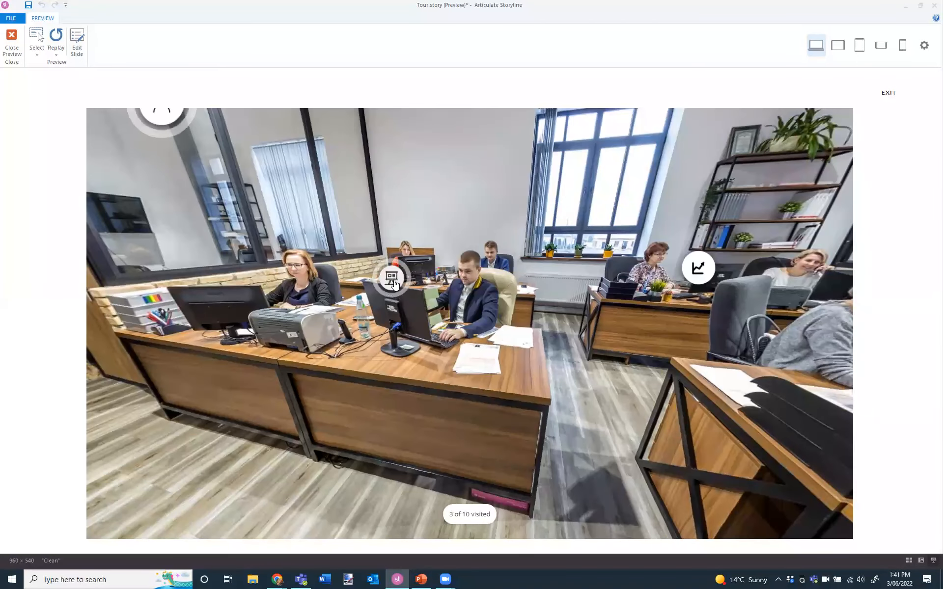
{"action": "left_click", "coordinate": [391, 278]}
- Turn toward the glass-walled corner office, open the CEO's Office marker and close its pop-up
{"action": "left_click_drag", "start_coordinate": [269, 300], "coordinate": [484, 373]}
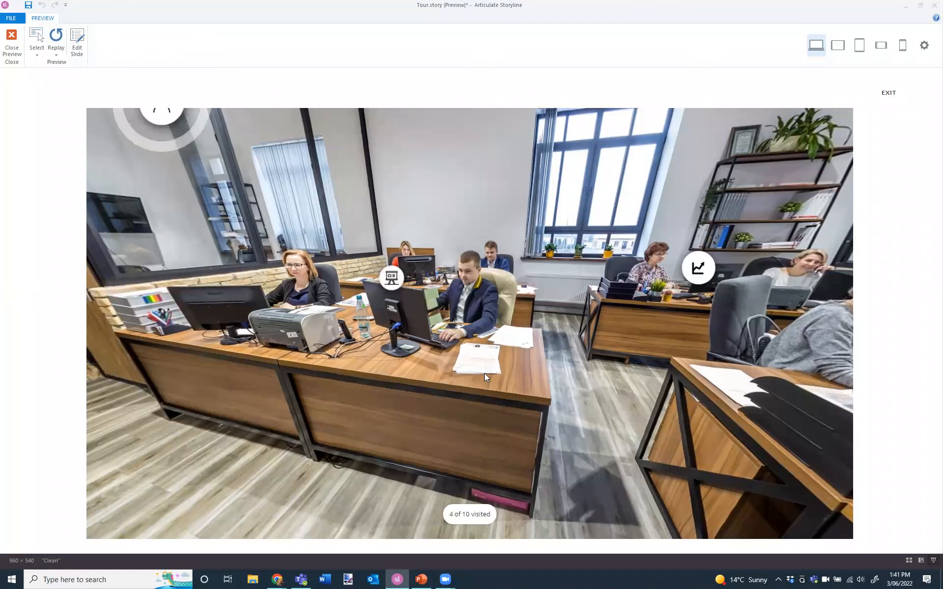
{"action": "left_click_drag", "start_coordinate": [488, 284], "coordinate": [489, 298]}
{"action": "left_click", "coordinate": [488, 296]}
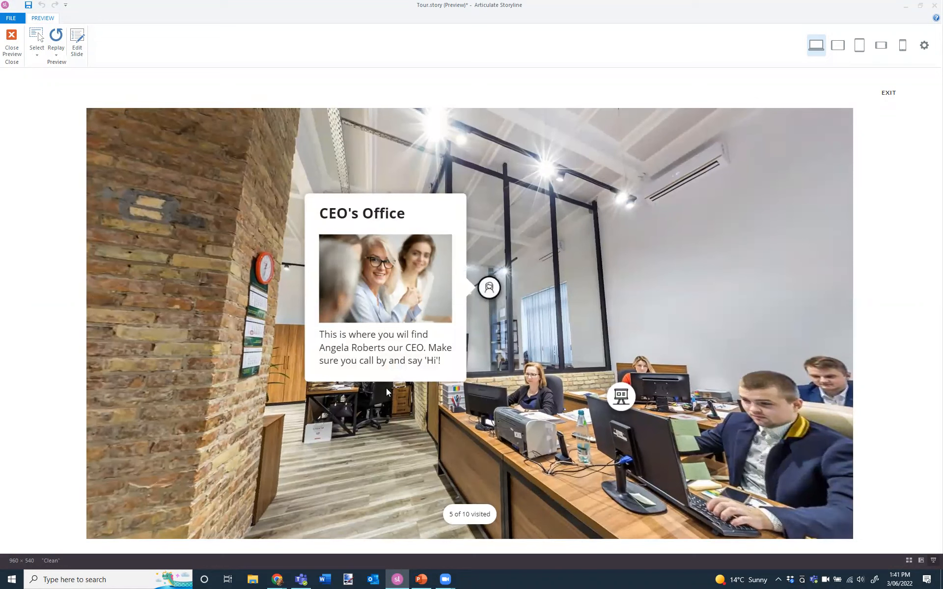
{"action": "left_click", "coordinate": [465, 351]}
- Turn toward the brick pillar, open the Office Manager marker beside it and dismiss the pop-up
{"action": "left_click_drag", "start_coordinate": [443, 410], "coordinate": [428, 320]}
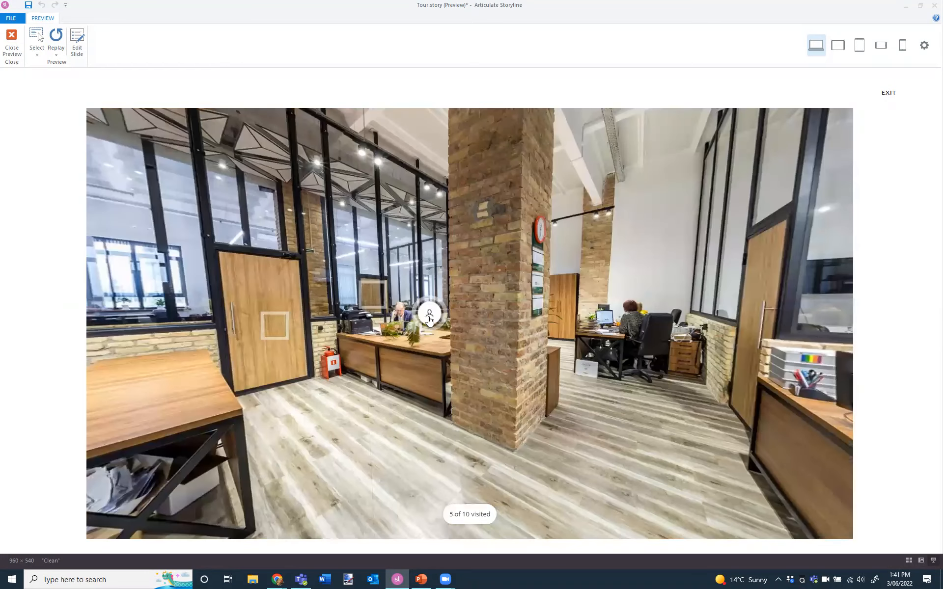
{"action": "left_click", "coordinate": [429, 318]}
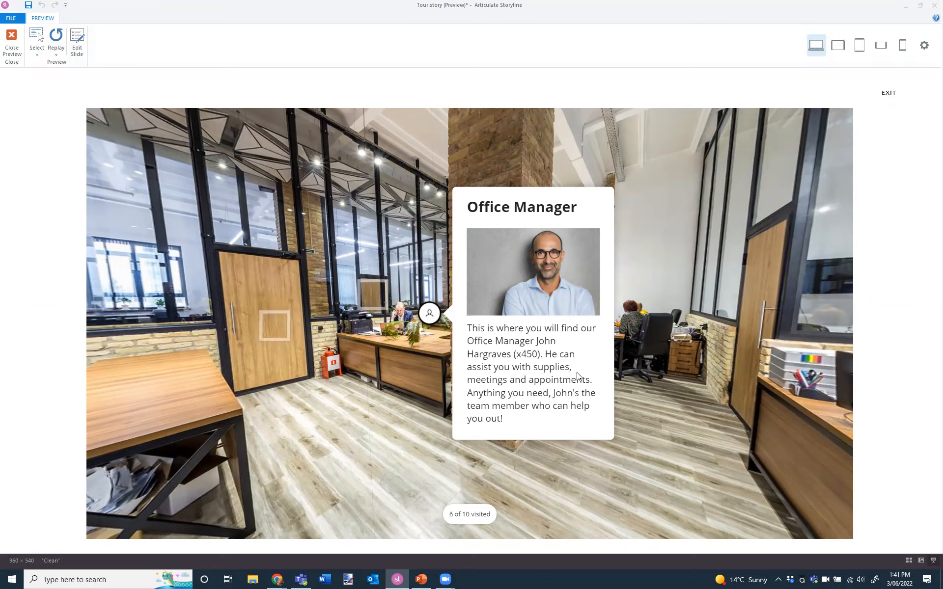
{"action": "left_click_drag", "start_coordinate": [657, 373], "coordinate": [425, 453]}
- Turn toward the desks along the glass wall, open the Security Team camera marker and dismiss its label
{"action": "left_click_drag", "start_coordinate": [275, 351], "coordinate": [379, 290]}
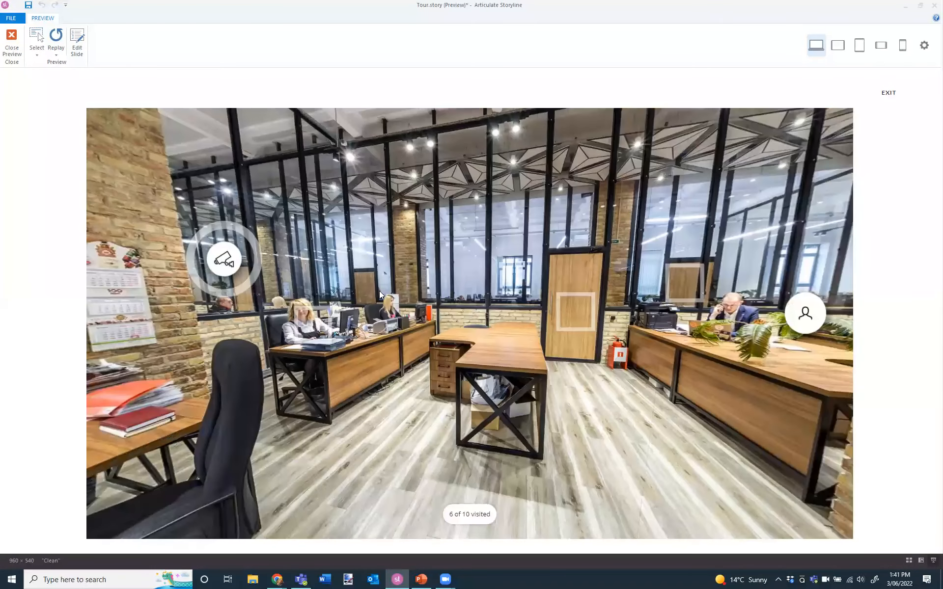
{"action": "left_click", "coordinate": [225, 257]}
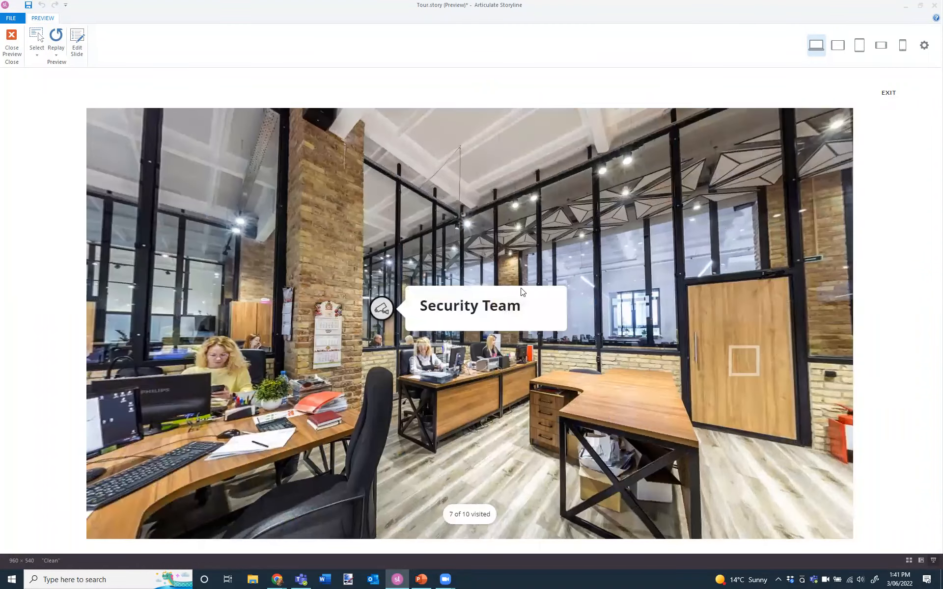
{"action": "left_click_drag", "start_coordinate": [113, 265], "coordinate": [185, 313]}
- Open the Foyer hotspot on the wooden door and use its pop-up to go to the foyer
{"action": "left_click_drag", "start_coordinate": [614, 414], "coordinate": [449, 410]}
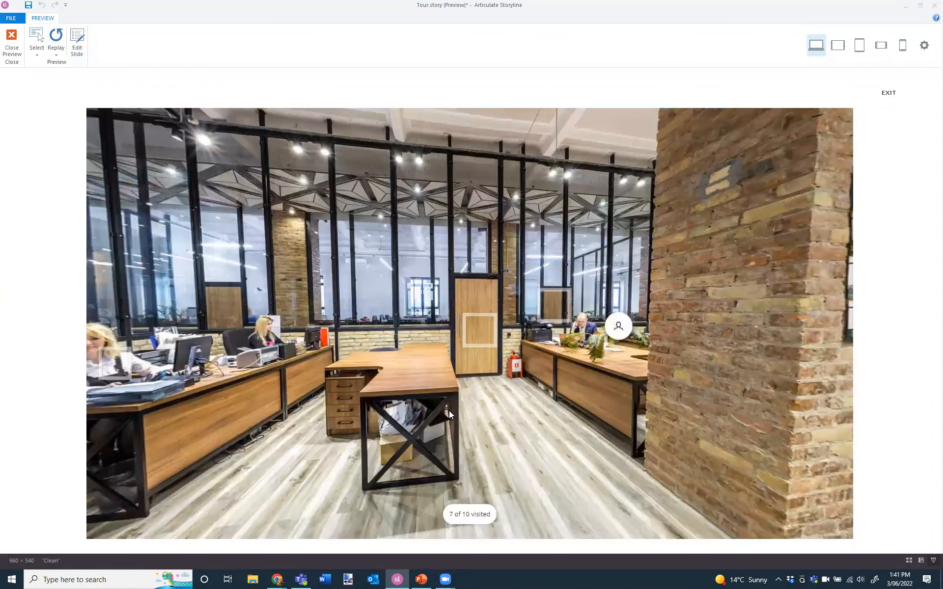
{"action": "left_click_drag", "start_coordinate": [475, 336], "coordinate": [428, 344]}
{"action": "left_click", "coordinate": [431, 339]}
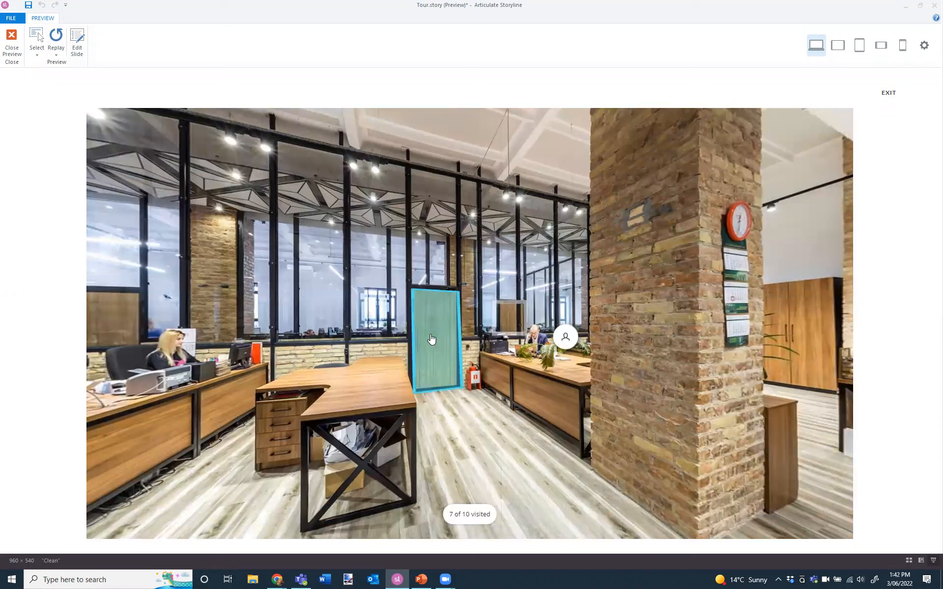
{"action": "left_click", "coordinate": [431, 339]}
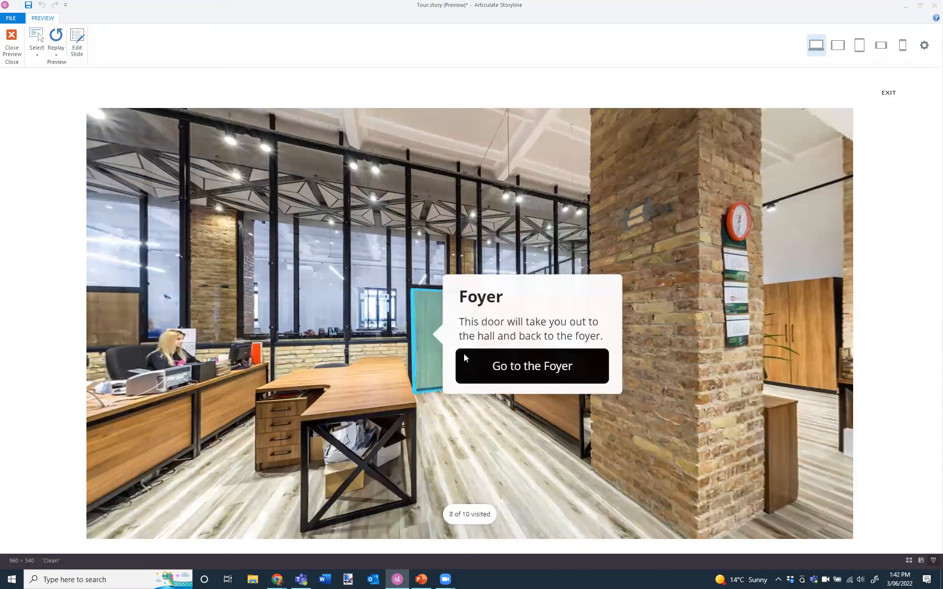
{"action": "left_click", "coordinate": [509, 440]}
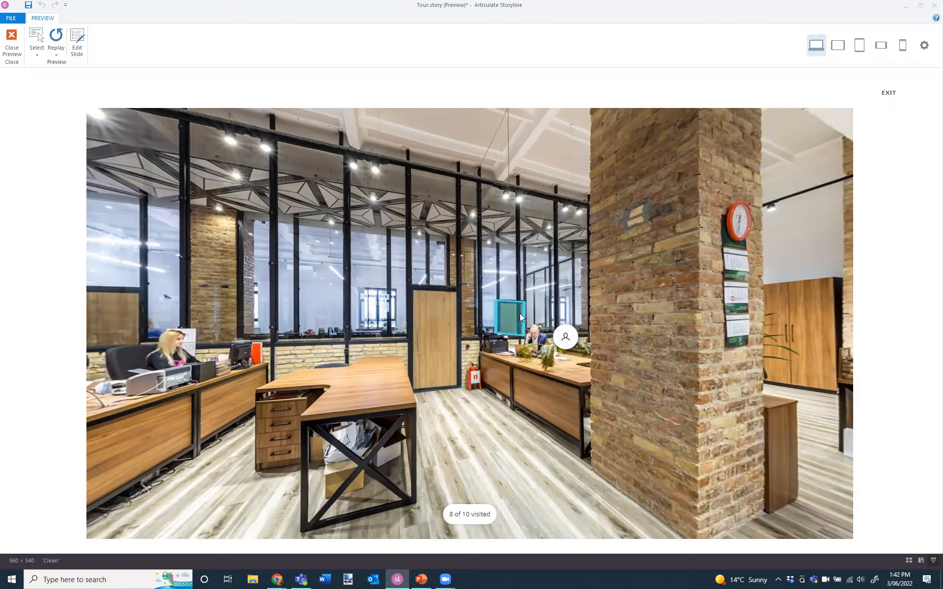
{"action": "left_click", "coordinate": [431, 336]}
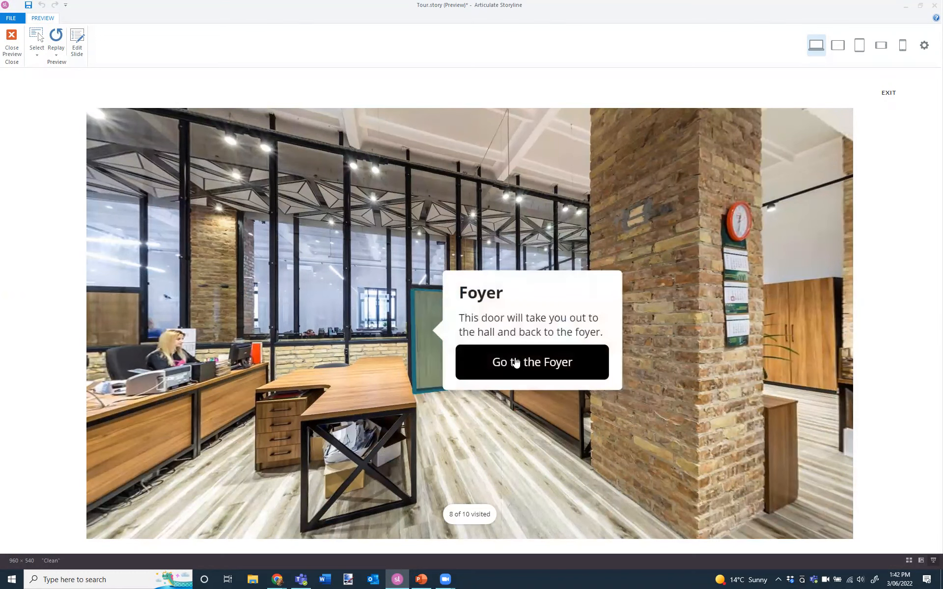
{"action": "left_click", "coordinate": [515, 362]}
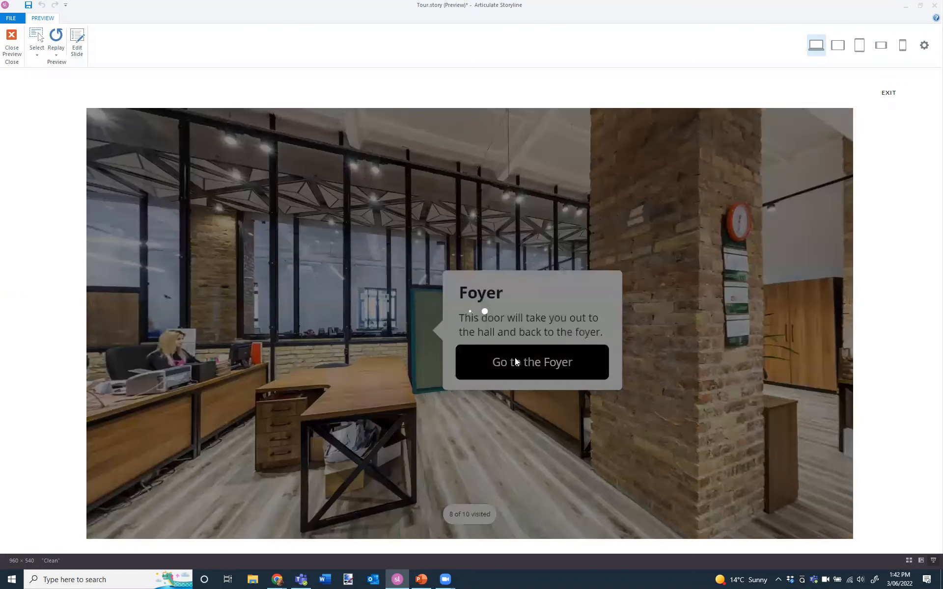
- Open the Stairs Down hotspot at the end of the foyer's hallway and go downstairs to the boiler room
{"action": "left_click", "coordinate": [445, 322]}
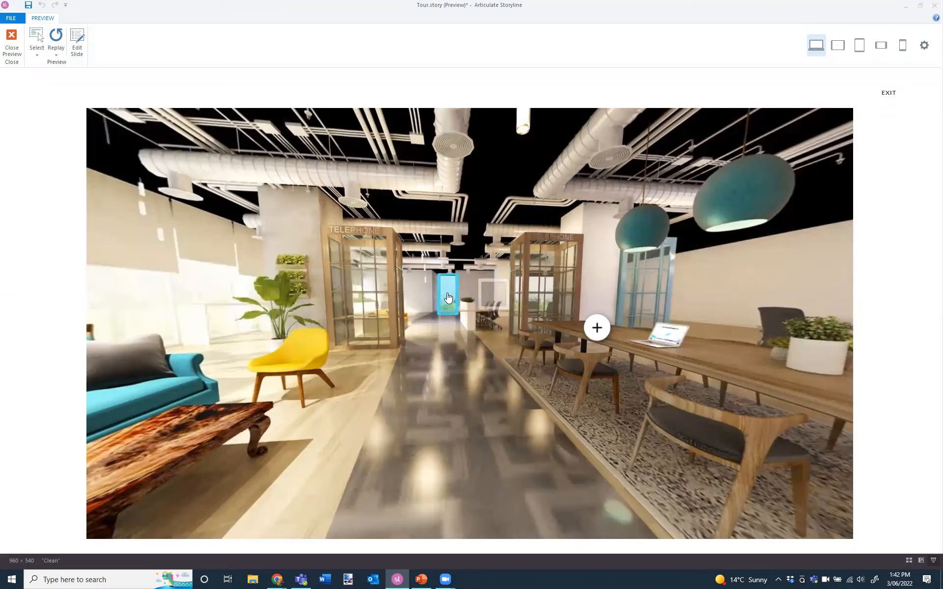
{"action": "left_click", "coordinate": [448, 298]}
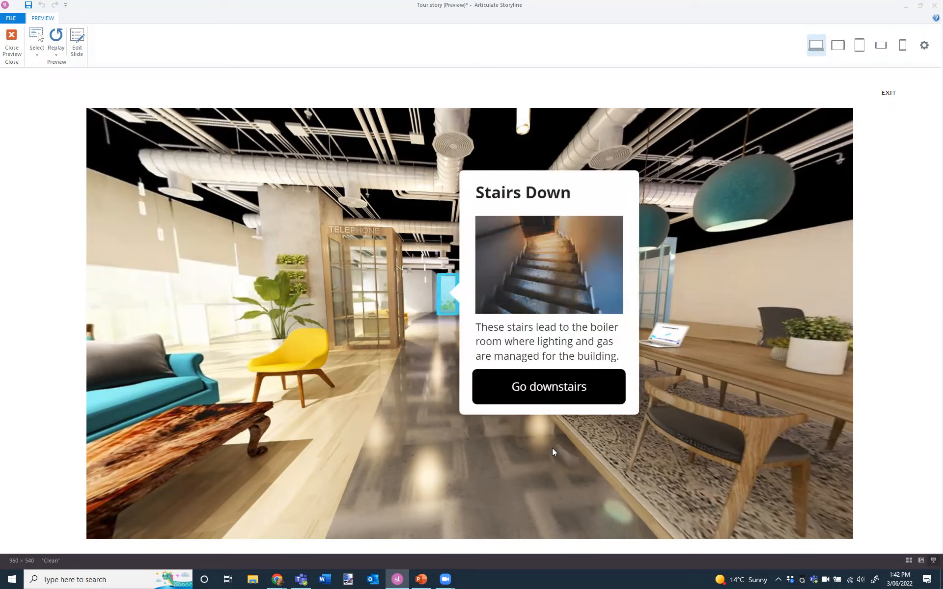
{"action": "left_click", "coordinate": [540, 388]}
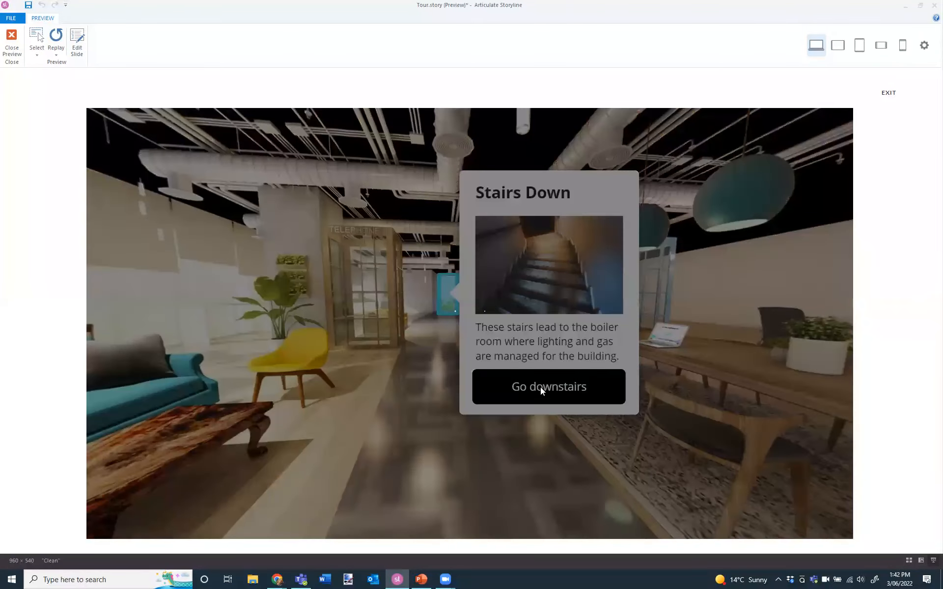
- Look all the way around the boiler room, open the thermometer marker on the red boiler and close its pop-up
{"action": "left_click_drag", "start_coordinate": [554, 400], "coordinate": [501, 398]}
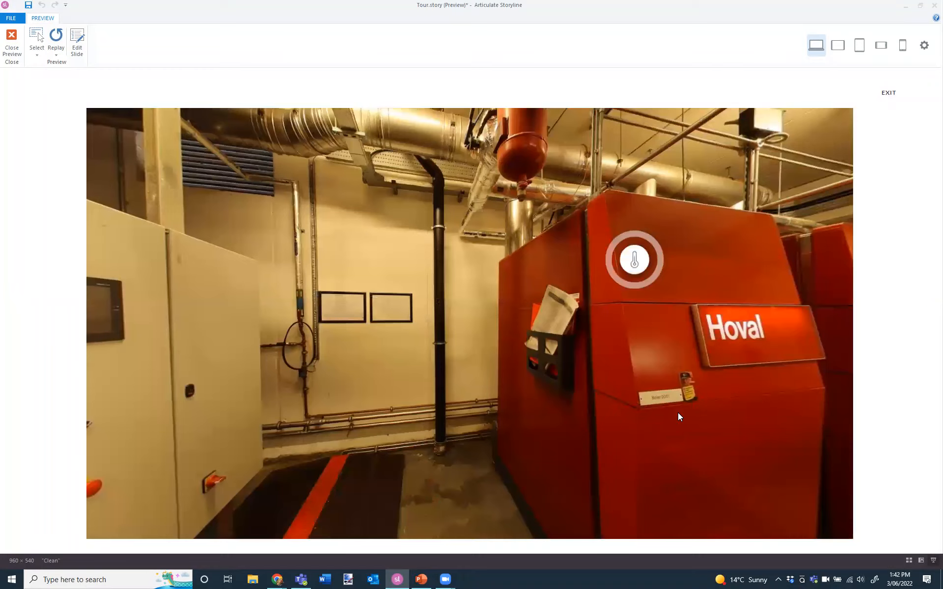
{"action": "left_click_drag", "start_coordinate": [678, 416], "coordinate": [646, 427]}
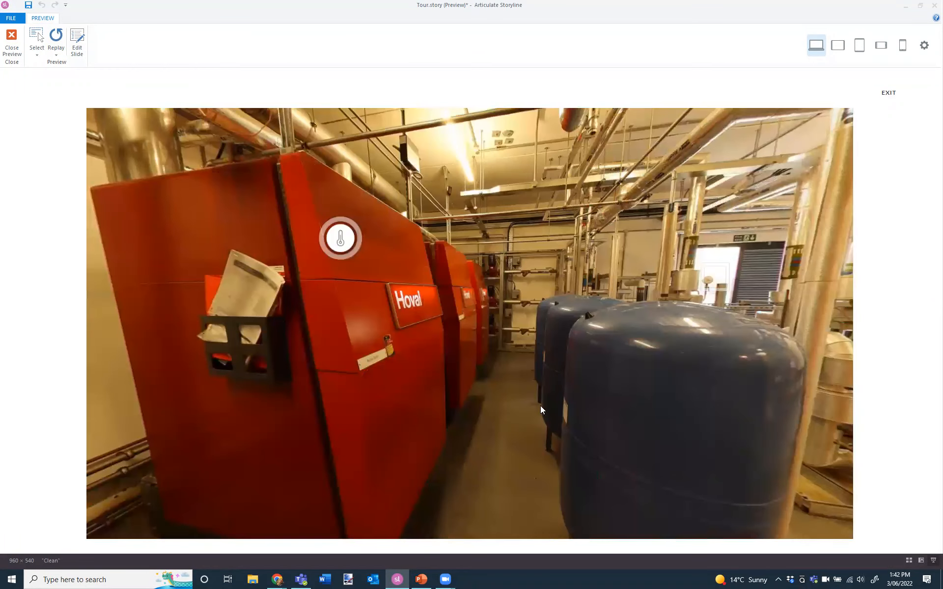
{"action": "left_click_drag", "start_coordinate": [540, 405], "coordinate": [579, 406]}
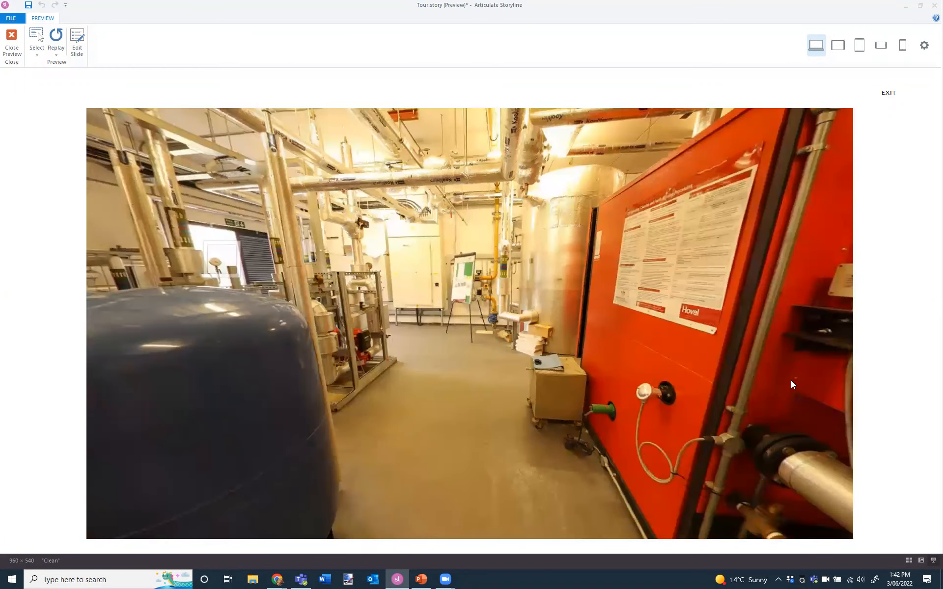
{"action": "left_click_drag", "start_coordinate": [790, 381], "coordinate": [619, 364]}
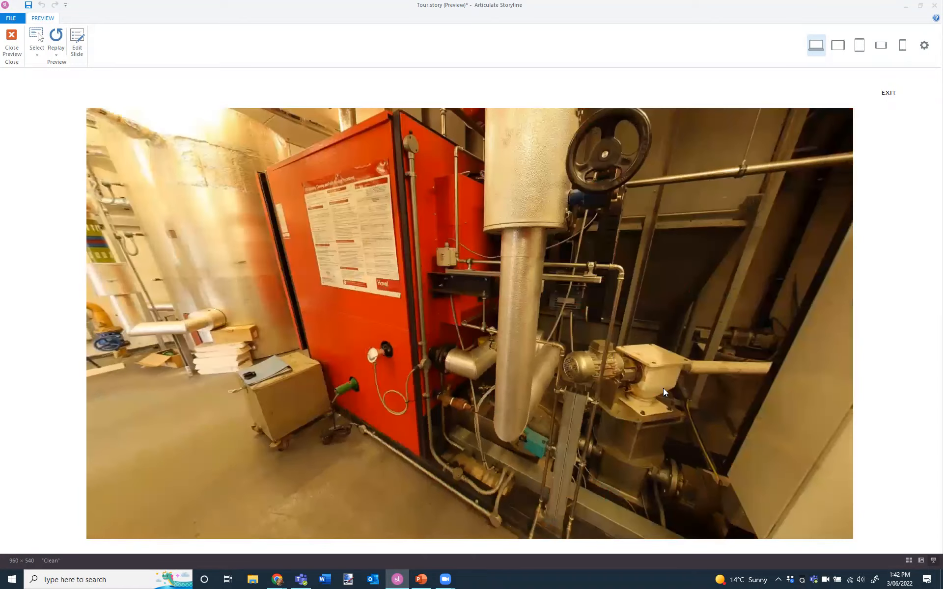
{"action": "left_click_drag", "start_coordinate": [663, 388], "coordinate": [498, 383]}
{"action": "left_click_drag", "start_coordinate": [697, 443], "coordinate": [643, 457]}
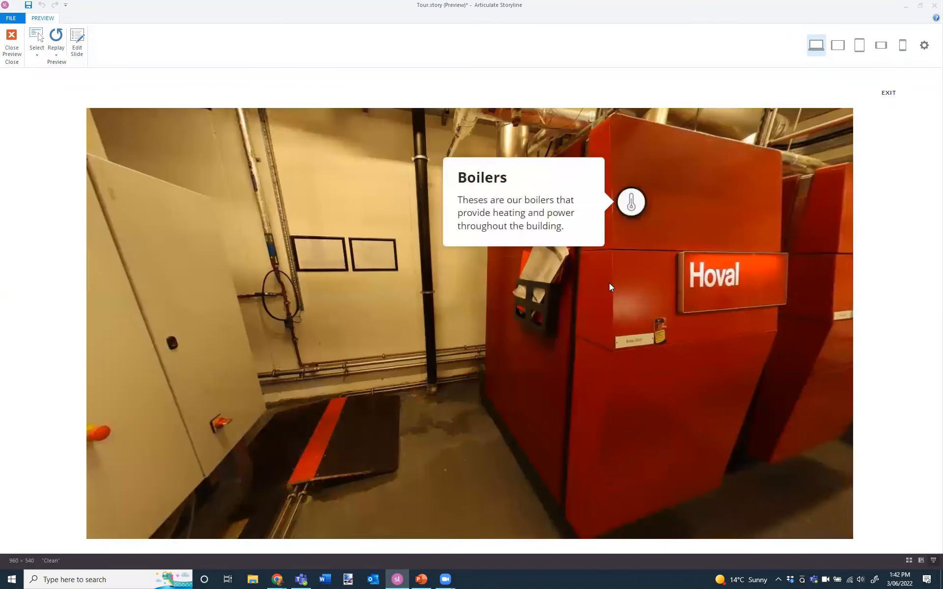
{"action": "left_click", "coordinate": [701, 376]}
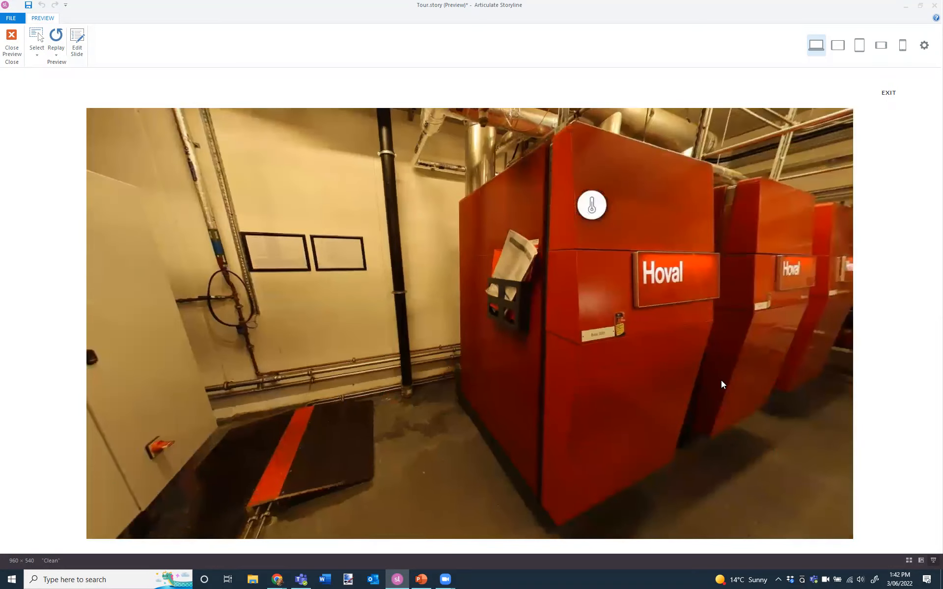
- Return to the foyer through the doorway hotspot behind the blue tanks and close the Stairs Down pop-up
{"action": "left_click_drag", "start_coordinate": [722, 383], "coordinate": [618, 378]}
{"action": "left_click_drag", "start_coordinate": [721, 377], "coordinate": [495, 234]}
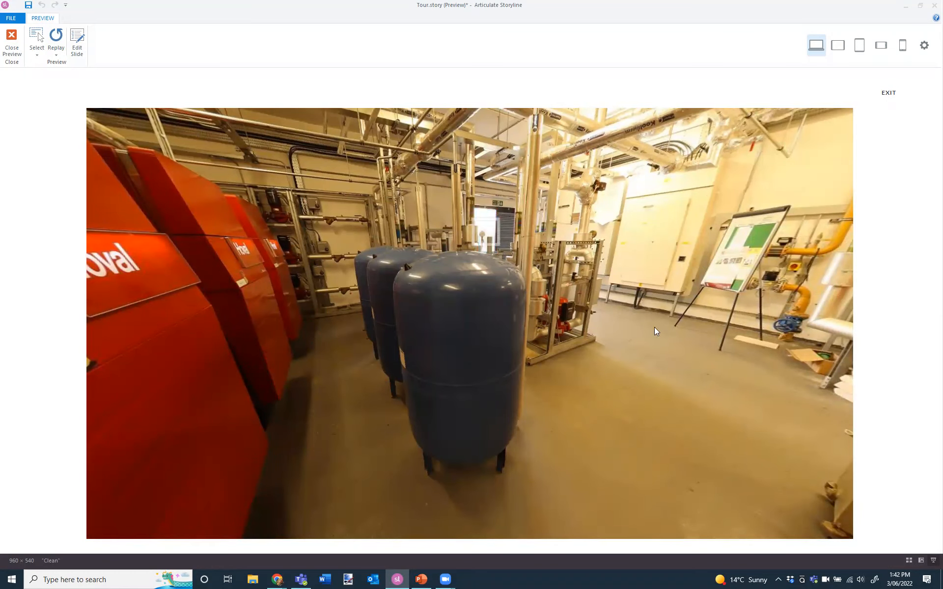
{"action": "left_click_drag", "start_coordinate": [654, 327], "coordinate": [476, 224]}
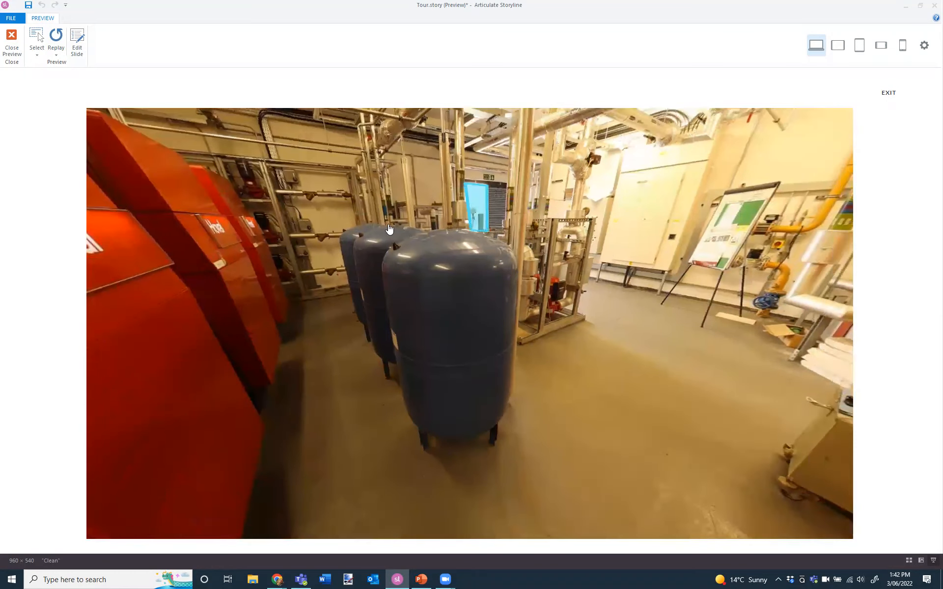
{"action": "left_click", "coordinate": [368, 244]}
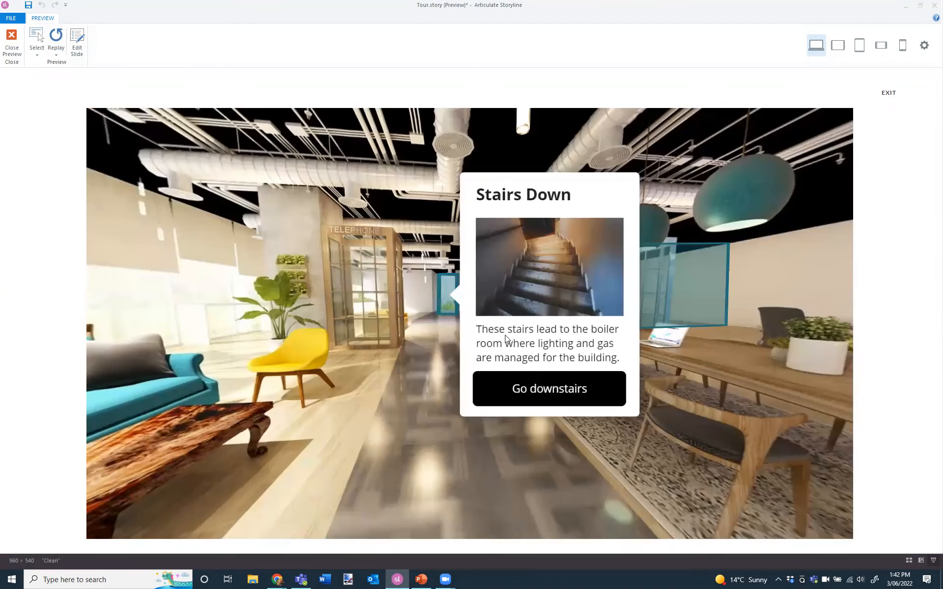
{"action": "left_click", "coordinate": [794, 271]}
{"action": "left_click_drag", "start_coordinate": [694, 331], "coordinate": [882, 308]}
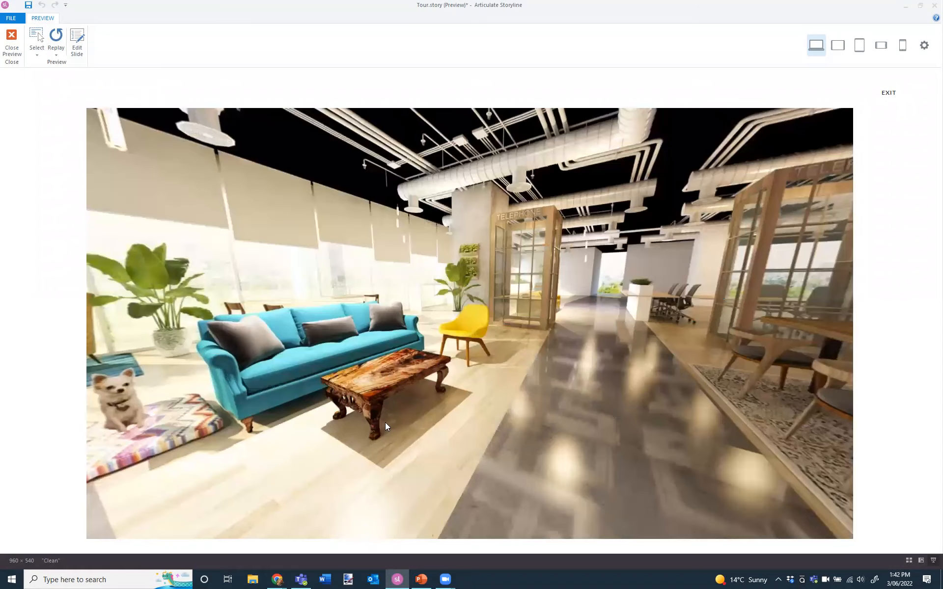
- Look toward the foyer's glass door, open the Exit to street hotspot and exit the tour preview
{"action": "left_click_drag", "start_coordinate": [385, 423], "coordinate": [903, 297]}
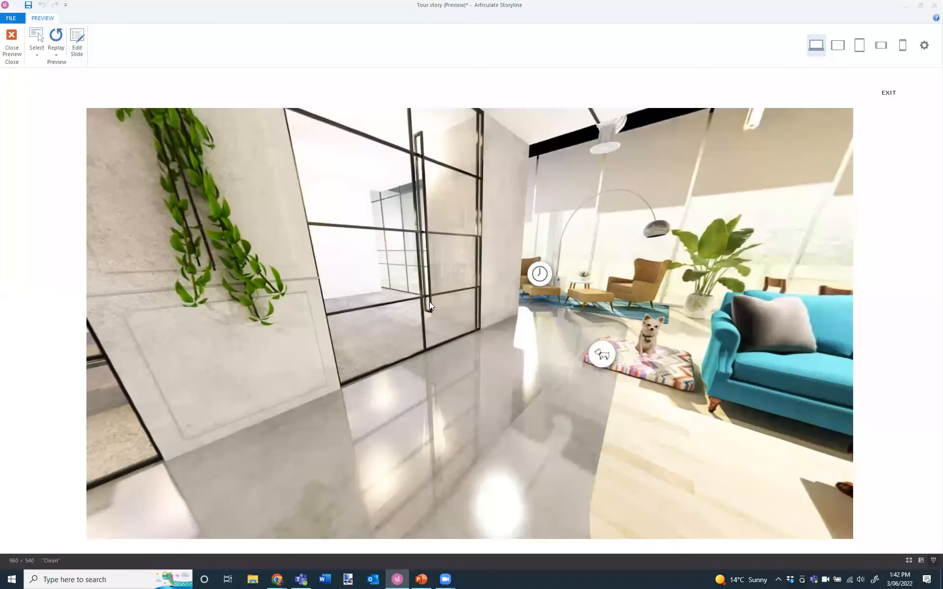
{"action": "left_click", "coordinate": [404, 229]}
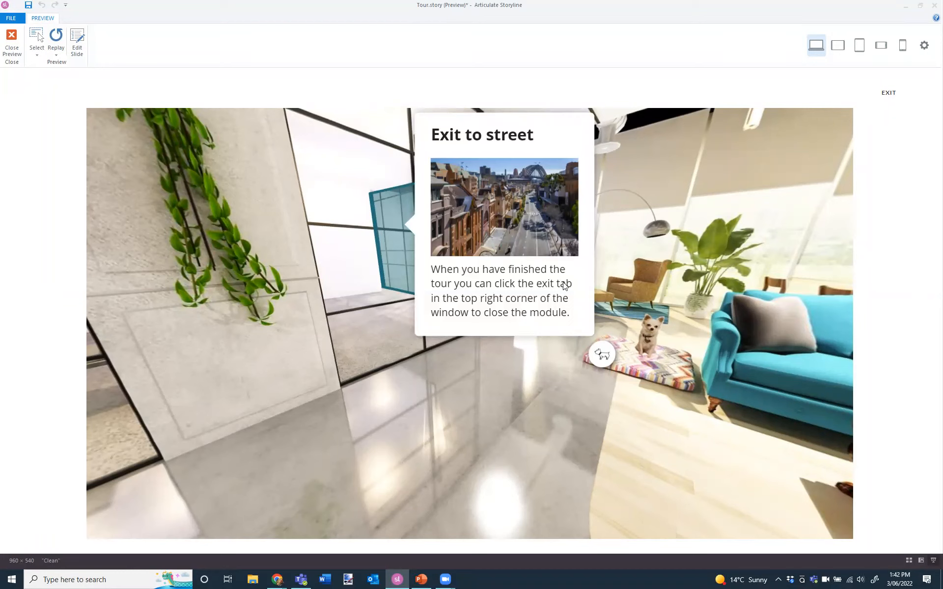
{"action": "left_click", "coordinate": [889, 95]}
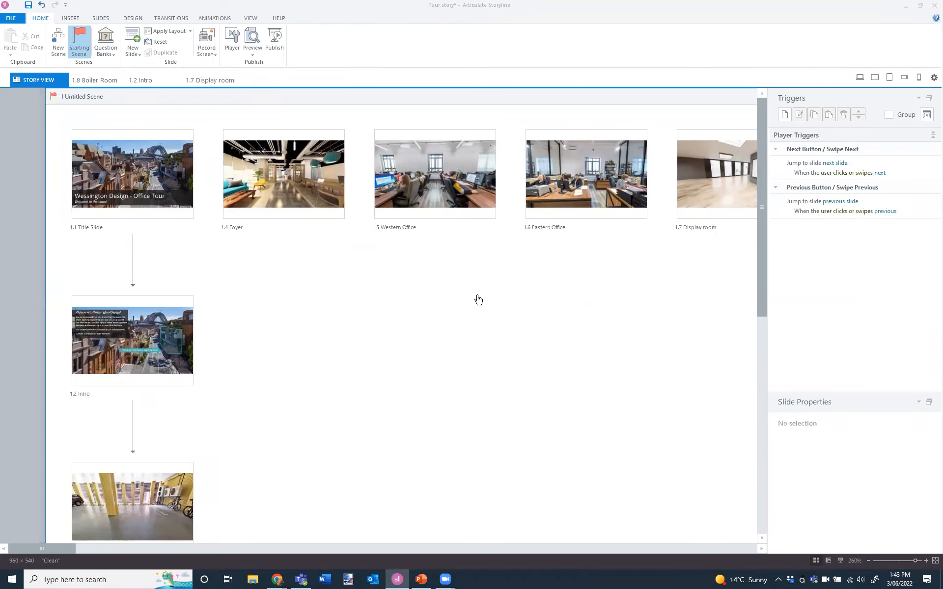
- Open the 360° image on the 1.4 Foyer slide and set its initial view to -14°, 70°, facing the dog and blue sofa
{"action": "double_click", "coordinate": [292, 168]}
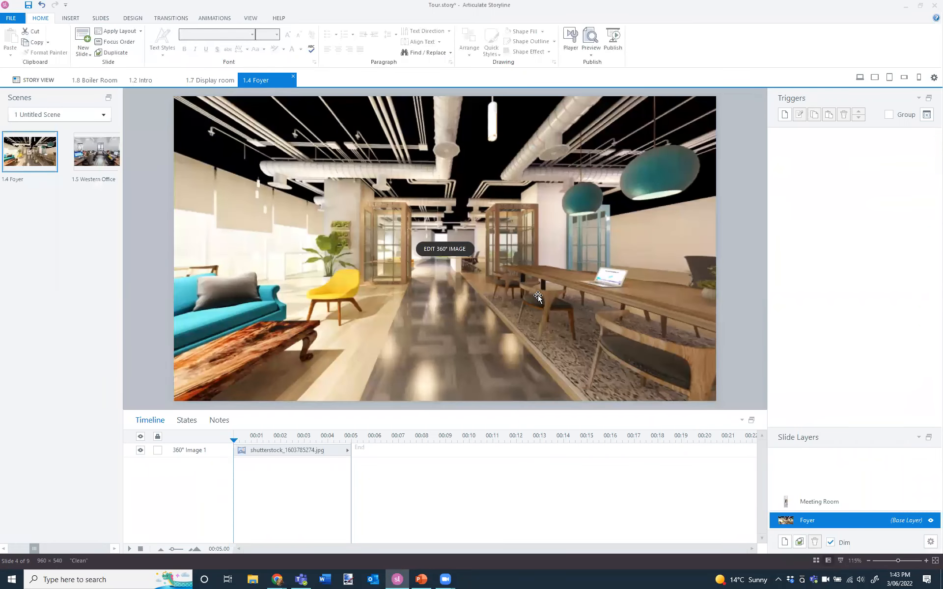
{"action": "left_click", "coordinate": [456, 252]}
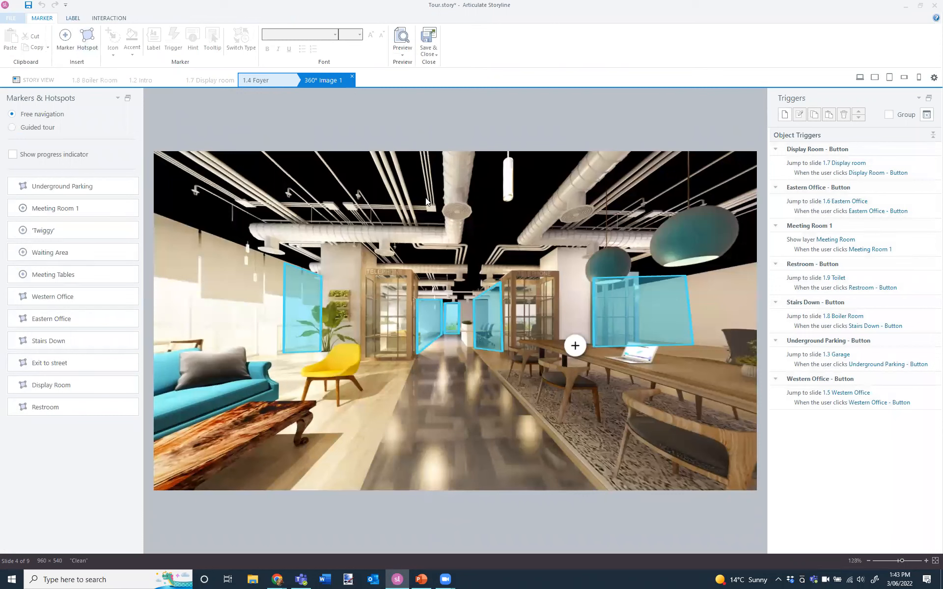
{"action": "left_click", "coordinate": [128, 20]}
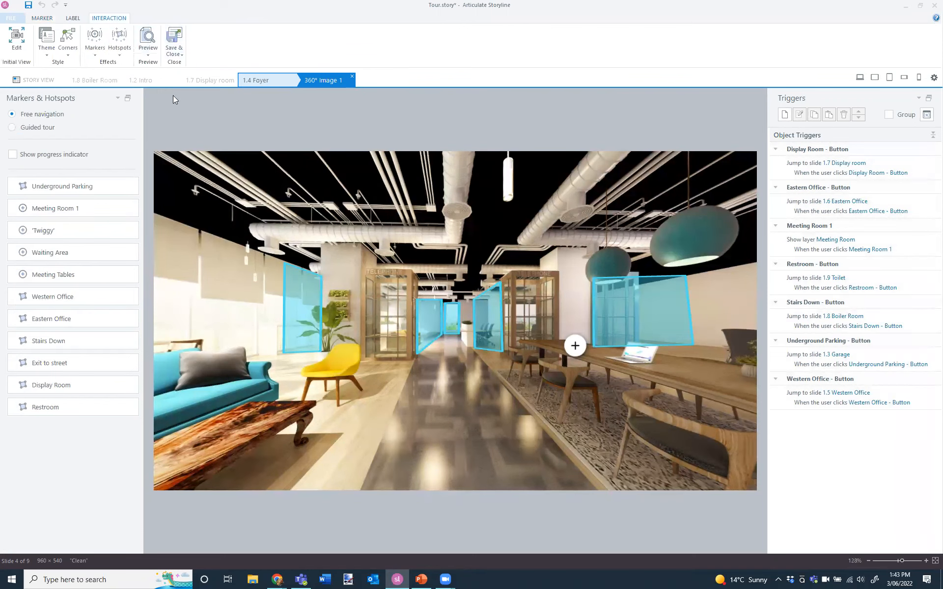
{"action": "left_click", "coordinate": [17, 47]}
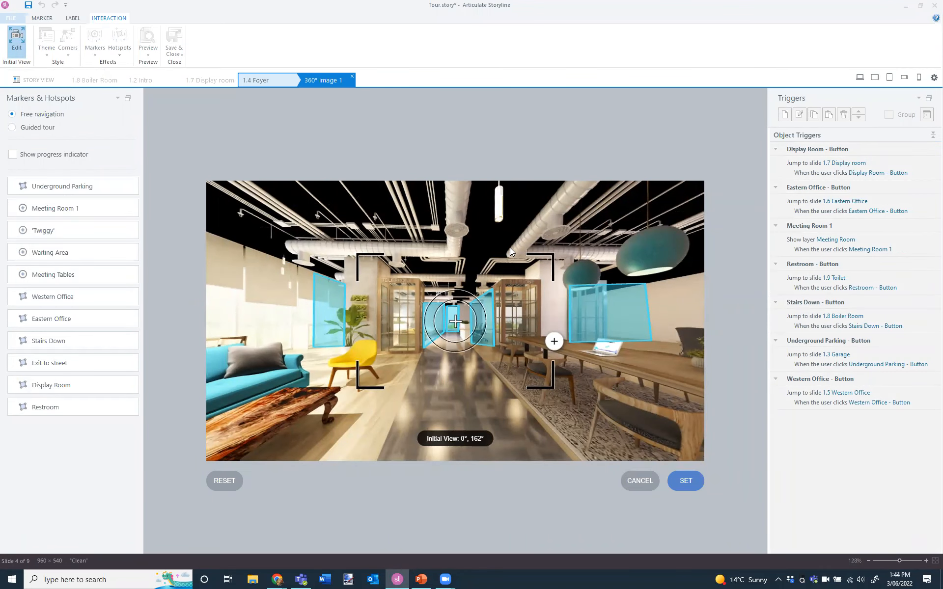
{"action": "left_click_drag", "start_coordinate": [503, 238], "coordinate": [334, 247]}
{"action": "left_click_drag", "start_coordinate": [437, 251], "coordinate": [727, 229]}
{"action": "left_click_drag", "start_coordinate": [322, 247], "coordinate": [595, 232]}
{"action": "left_click_drag", "start_coordinate": [529, 235], "coordinate": [622, 273]}
{"action": "left_click_drag", "start_coordinate": [255, 230], "coordinate": [487, 272]}
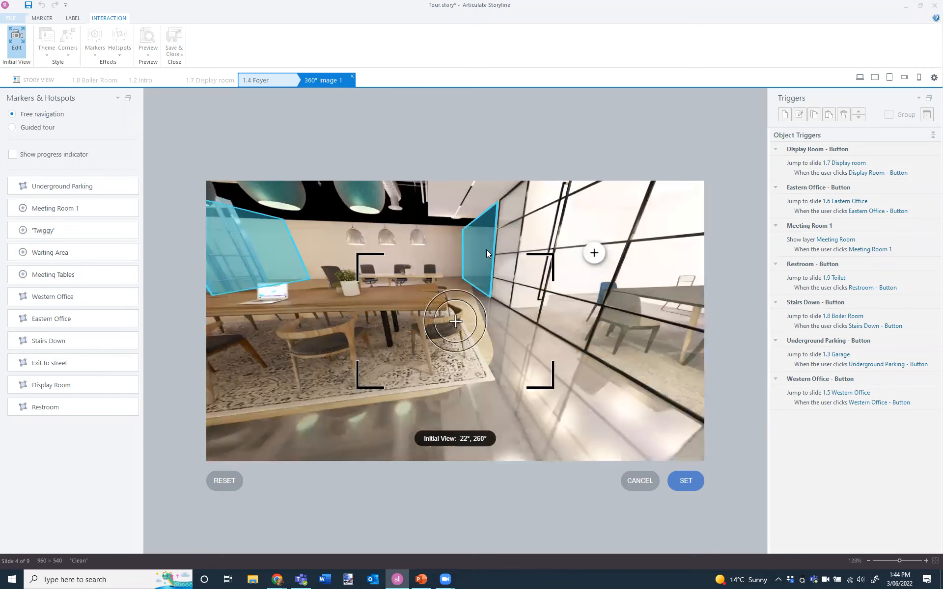
{"action": "left_click_drag", "start_coordinate": [466, 220], "coordinate": [519, 266]}
{"action": "left_click_drag", "start_coordinate": [245, 246], "coordinate": [573, 303]}
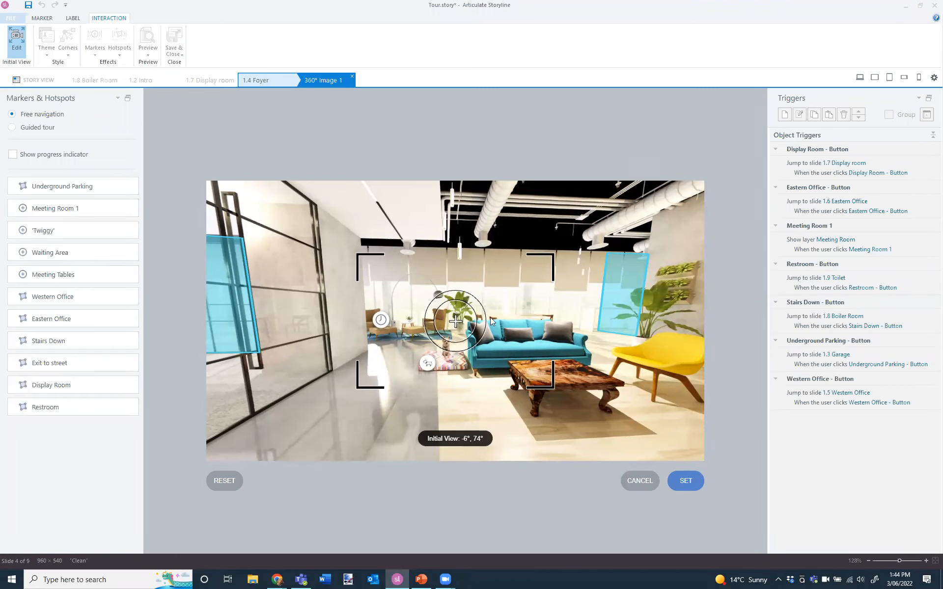
{"action": "mouse_move", "coordinate": [604, 284]}
{"action": "left_mouse_down"}
{"action": "mouse_move", "coordinate": [600, 295]}
{"action": "mouse_move", "coordinate": [601, 287]}
{"action": "left_mouse_up"}
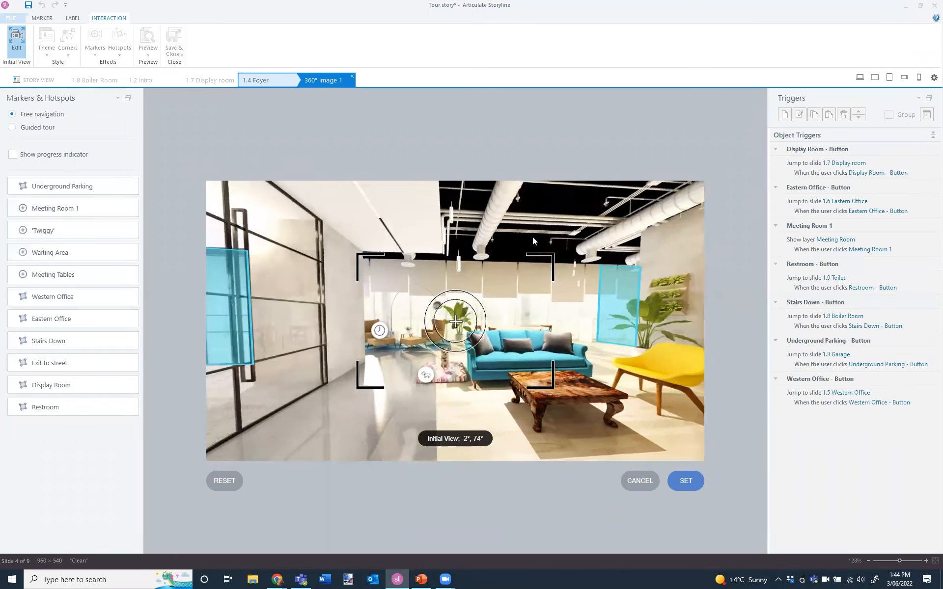
{"action": "left_click_drag", "start_coordinate": [532, 237], "coordinate": [533, 218]}
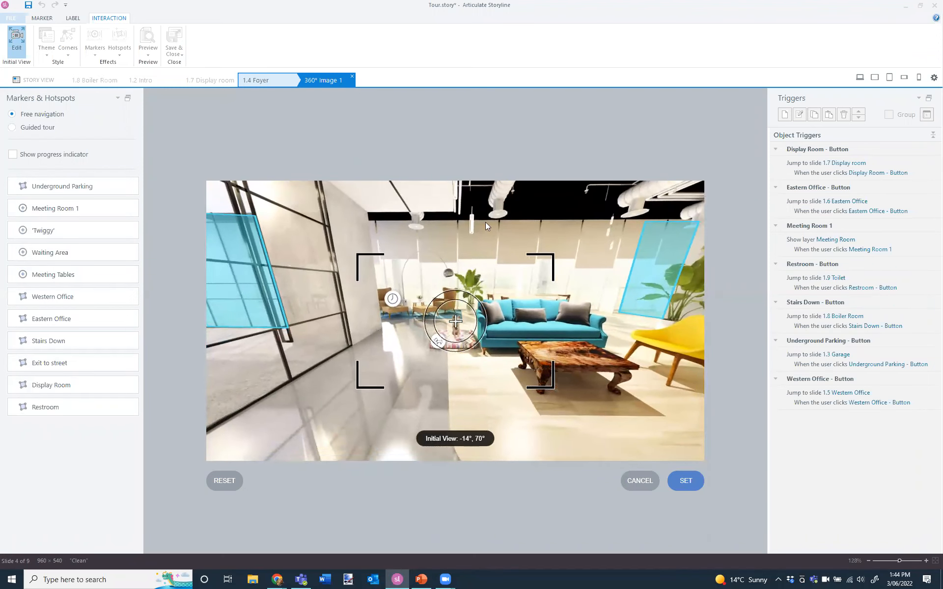
{"action": "left_click", "coordinate": [686, 481]}
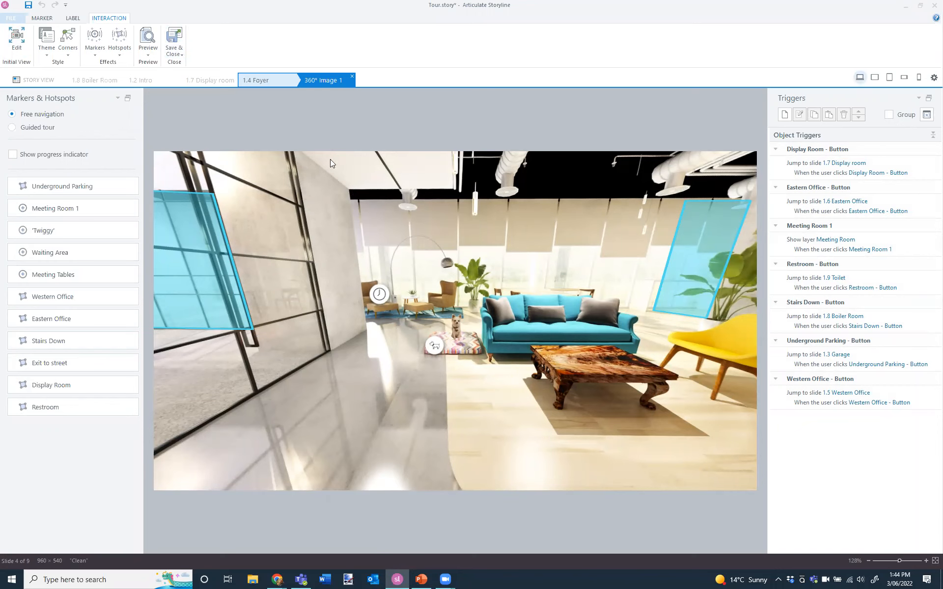
- Save and close the foyer's 360° image, preview the Foyer slide from its new initial view and close the preview
{"action": "left_click", "coordinate": [174, 38]}
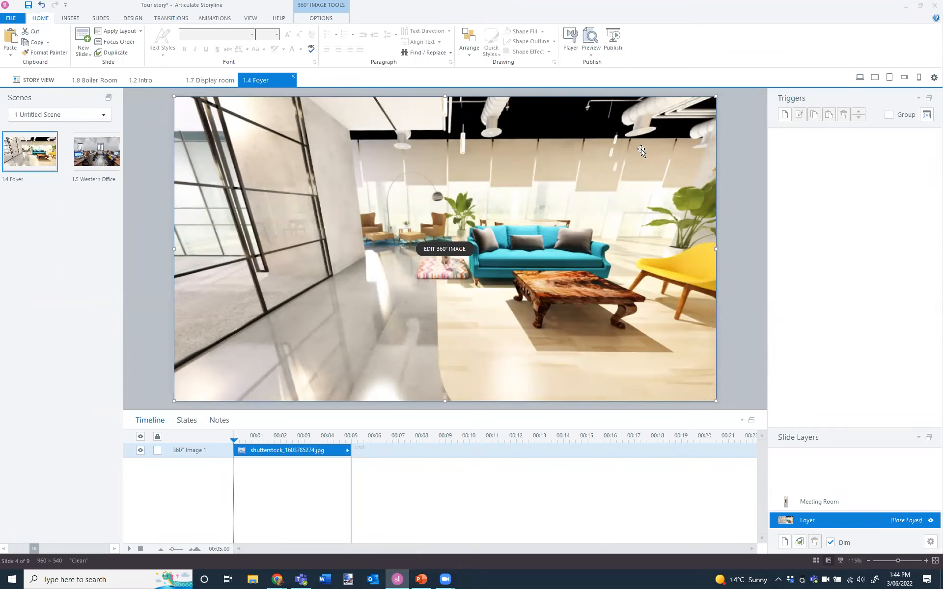
{"action": "left_click", "coordinate": [597, 52]}
{"action": "left_click", "coordinate": [601, 69]}
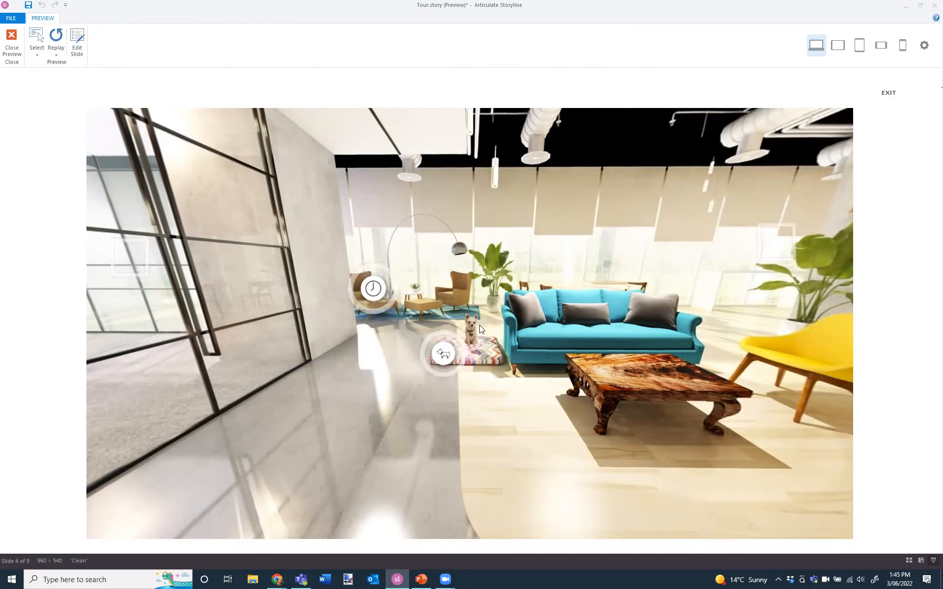
{"action": "left_click", "coordinate": [12, 44]}
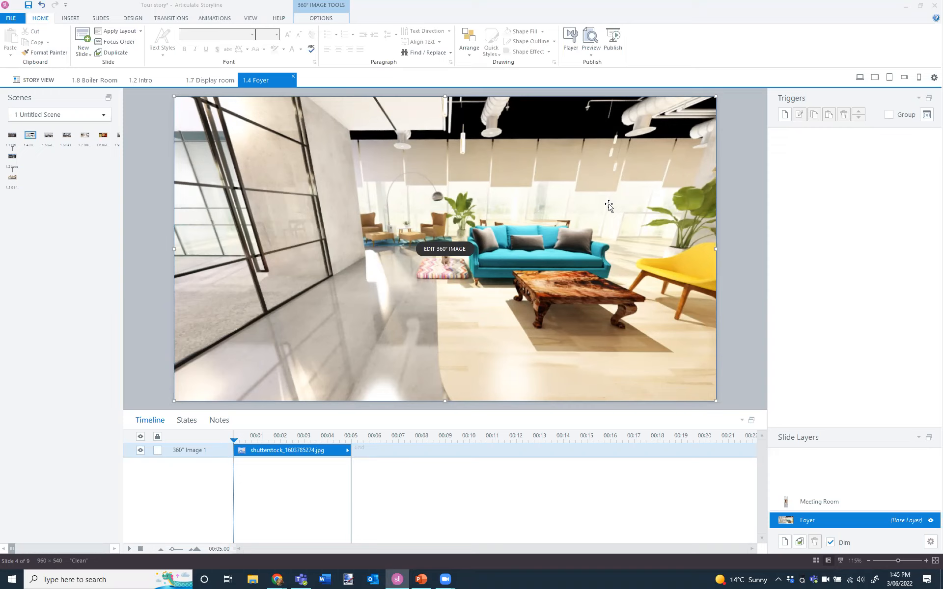
- View the Foyer slide's Meeting Room layer with its bookings information and return to the base layer
{"action": "left_click", "coordinate": [842, 501]}
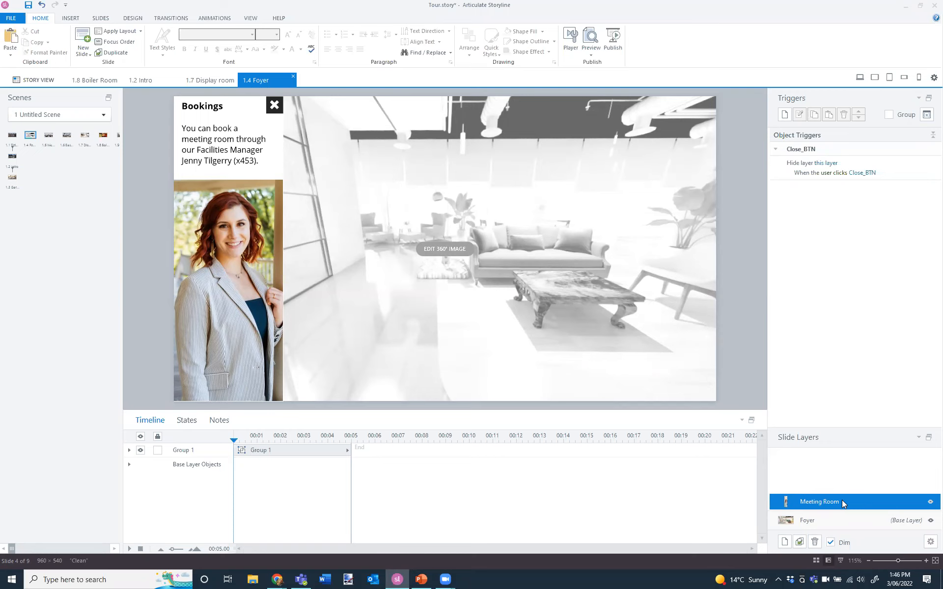
{"action": "left_click", "coordinate": [825, 518]}
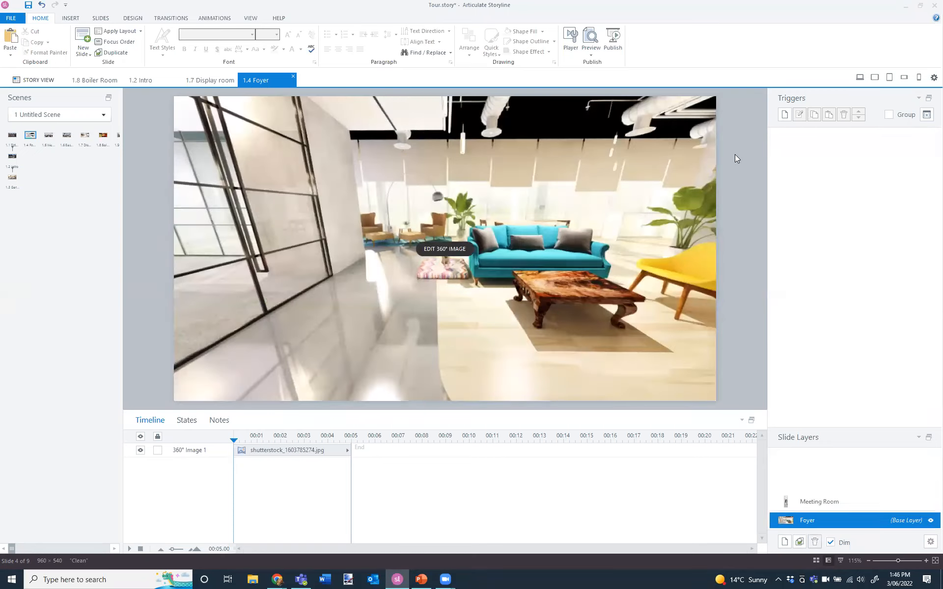